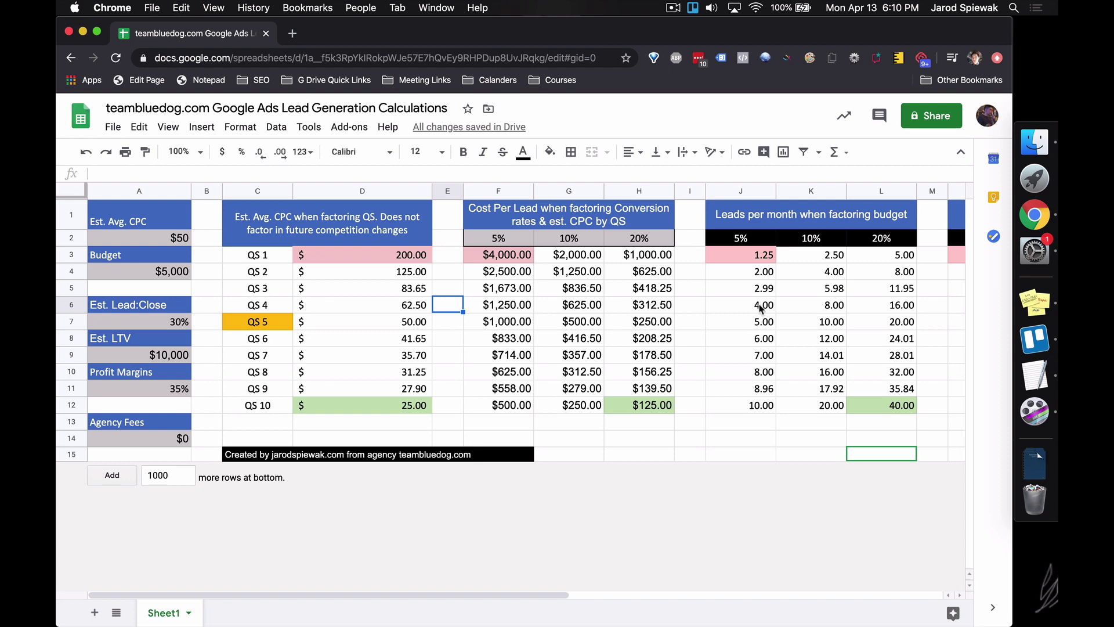
# Step: Examine the ROI table in V3:X12, from the QS 1 result at 5% conversion to the QS 10 result at 20%
pyautogui.hscroll(5, 706, 384)
pyautogui.hscroll(5, 706, 385)
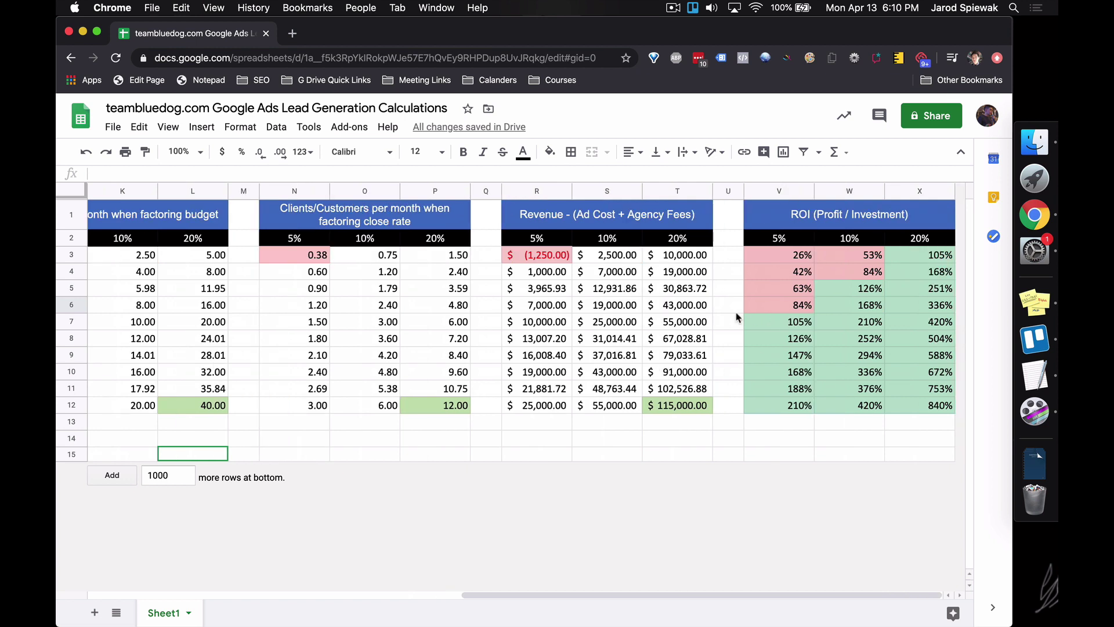
pyautogui.click(773, 262)
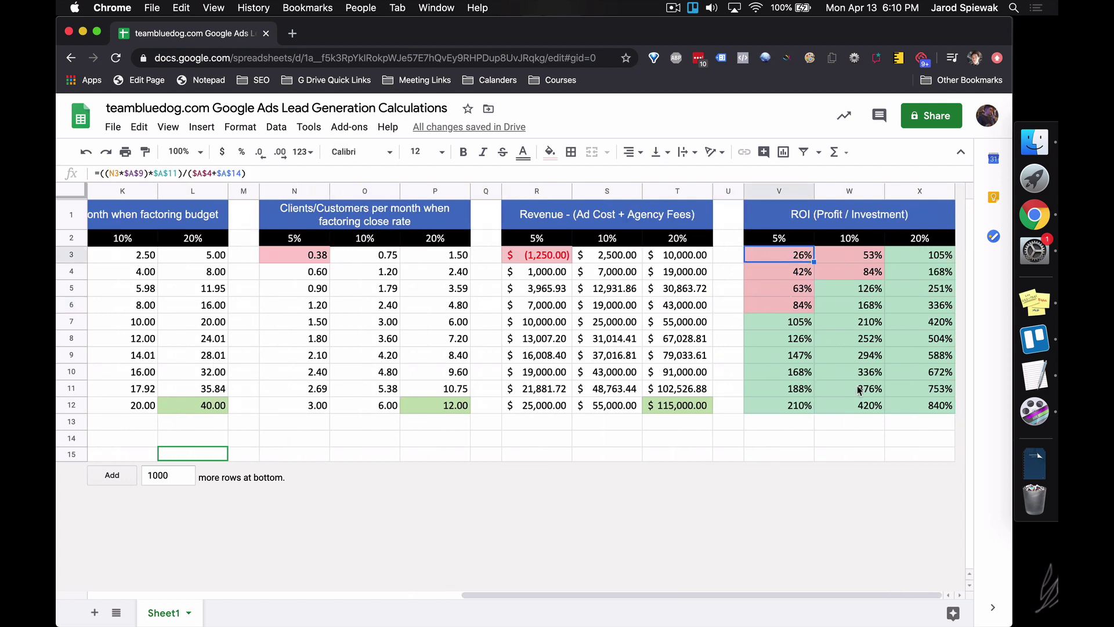
pyautogui.click(926, 408)
pyautogui.click(914, 453)
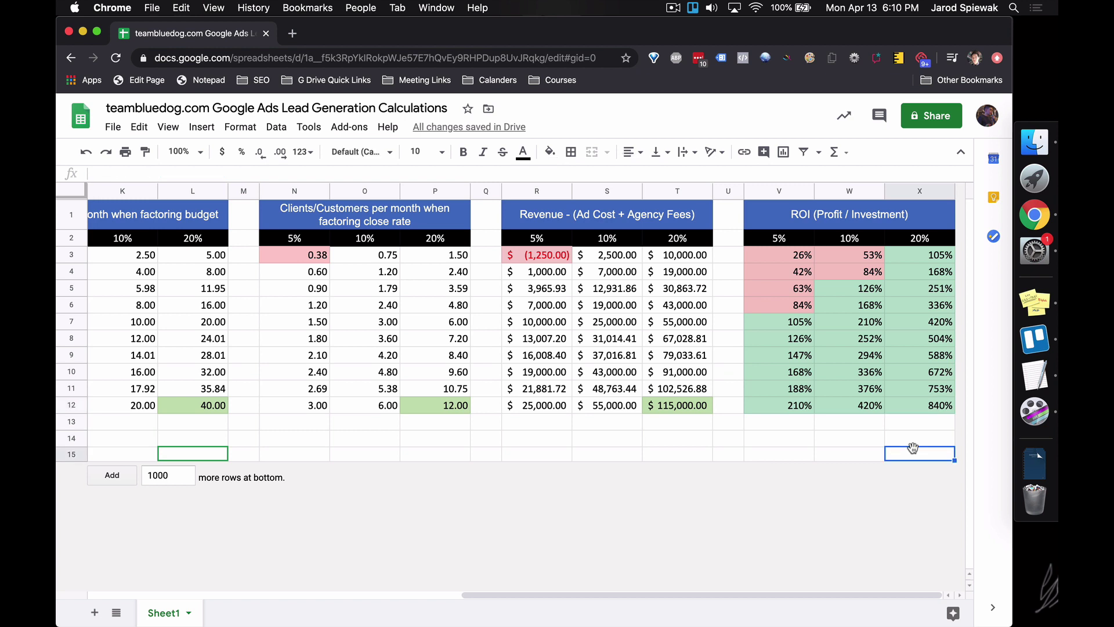
pyautogui.hscroll(-10, 847, 446)
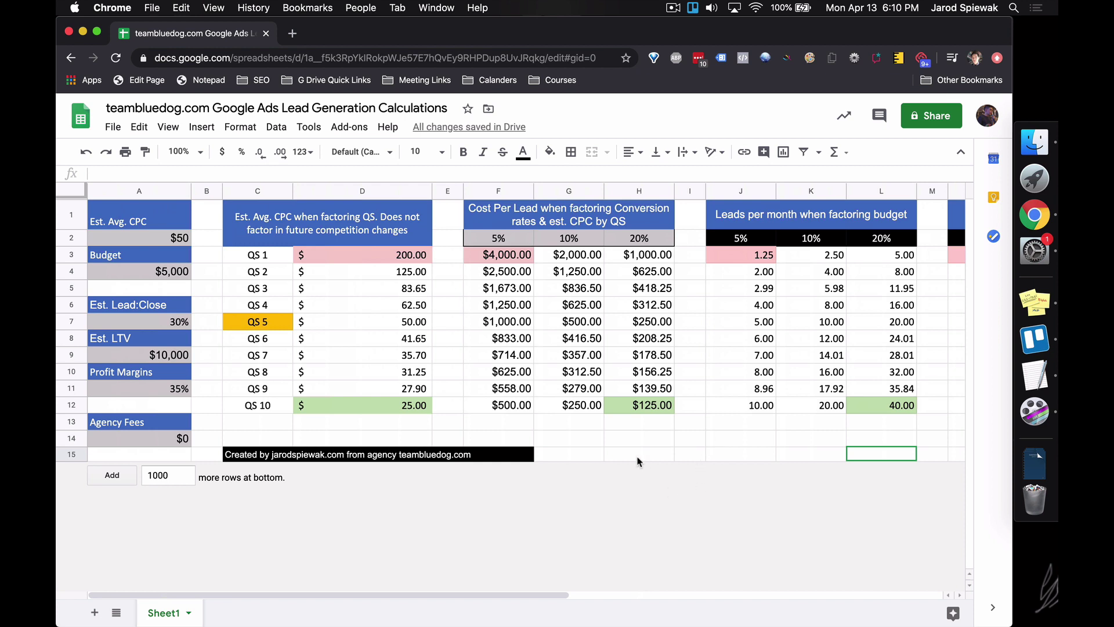
# Step: Review the input assumptions in column A, including agency fees, profit margin and LTV, and the conversion rates in F2:H2
pyautogui.click(140, 192)
pyautogui.click(154, 441)
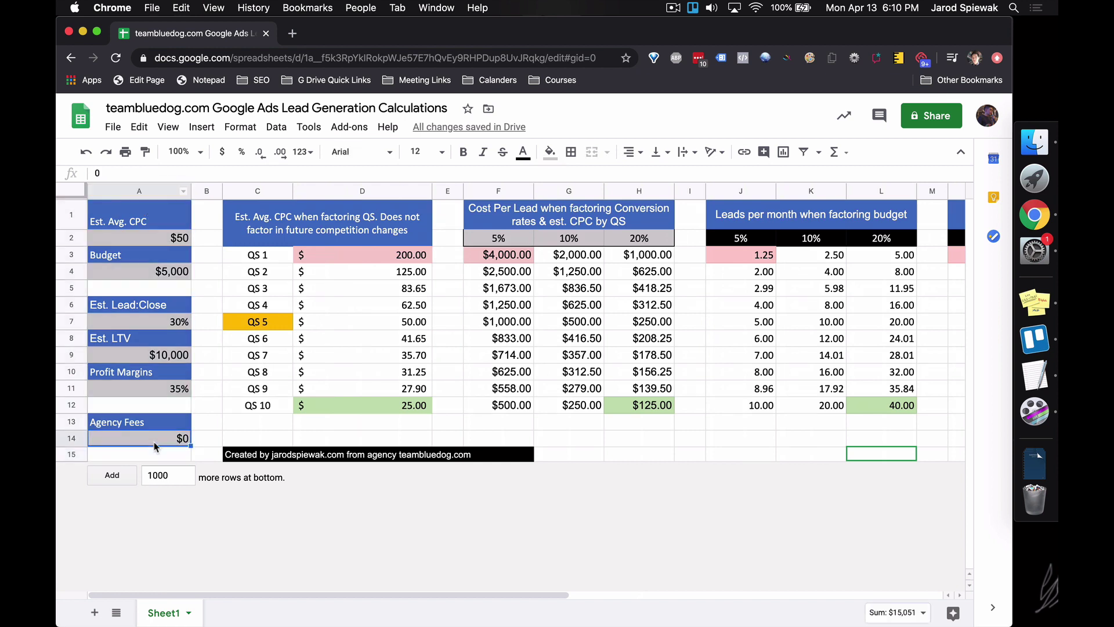
pyautogui.click(160, 388)
pyautogui.click(165, 355)
pyautogui.click(498, 289)
pyautogui.moveTo(498, 238); pyautogui.dragTo(638, 238)
pyautogui.click(694, 301)
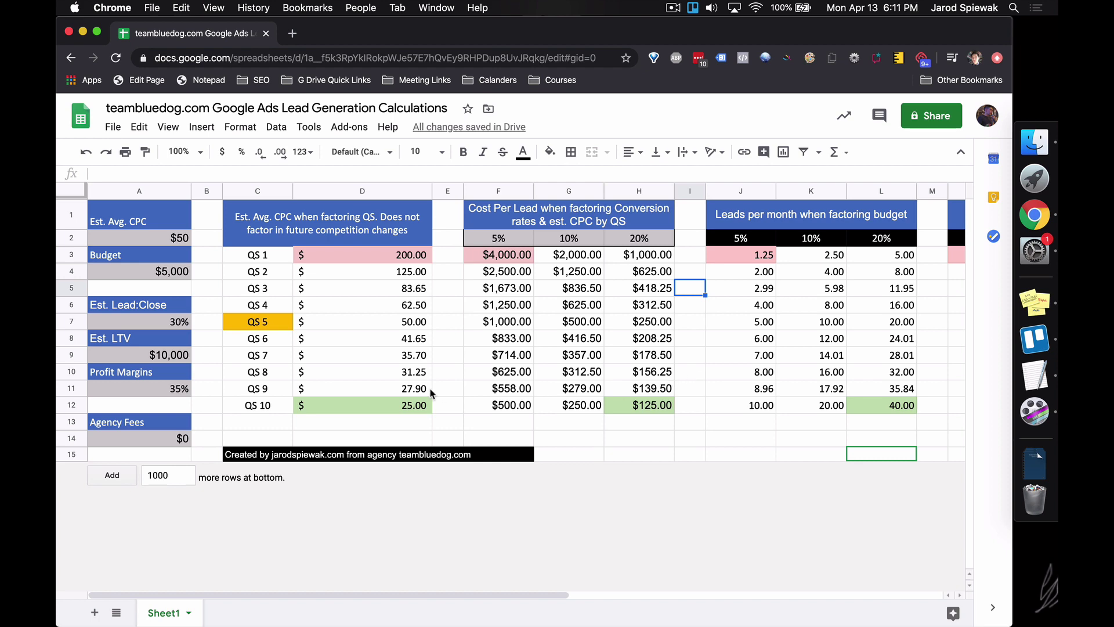
# Step: Look over the calculation tables from the estimated average CPC heading across to the ROI heading
pyautogui.click(348, 240)
pyautogui.hscroll(10, 493, 279)
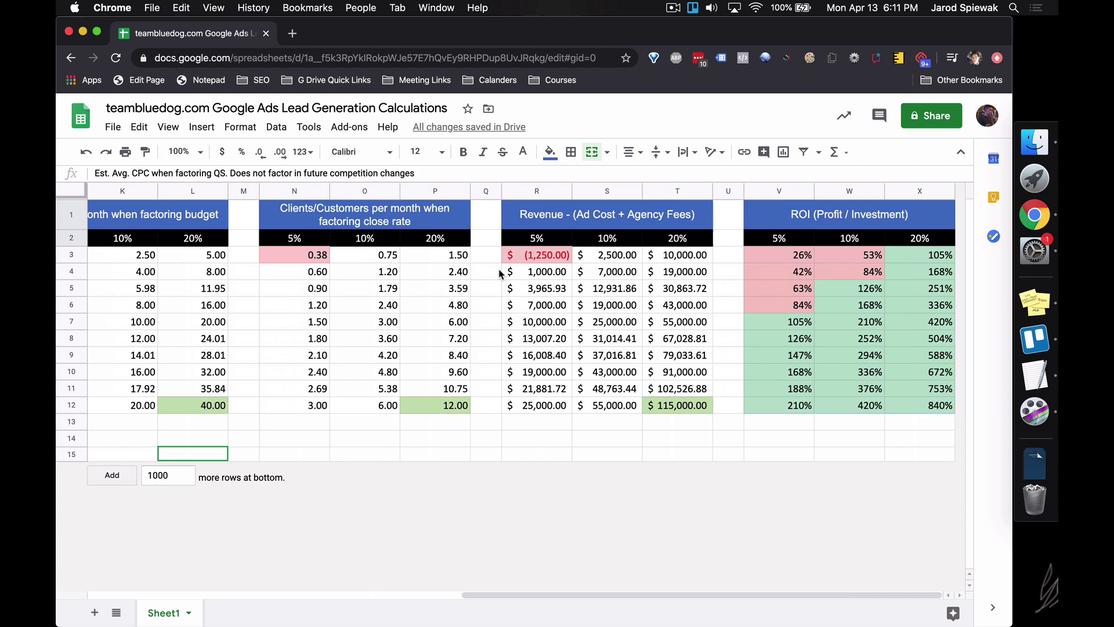
pyautogui.click(849, 216)
pyautogui.hscroll(-10, 849, 216)
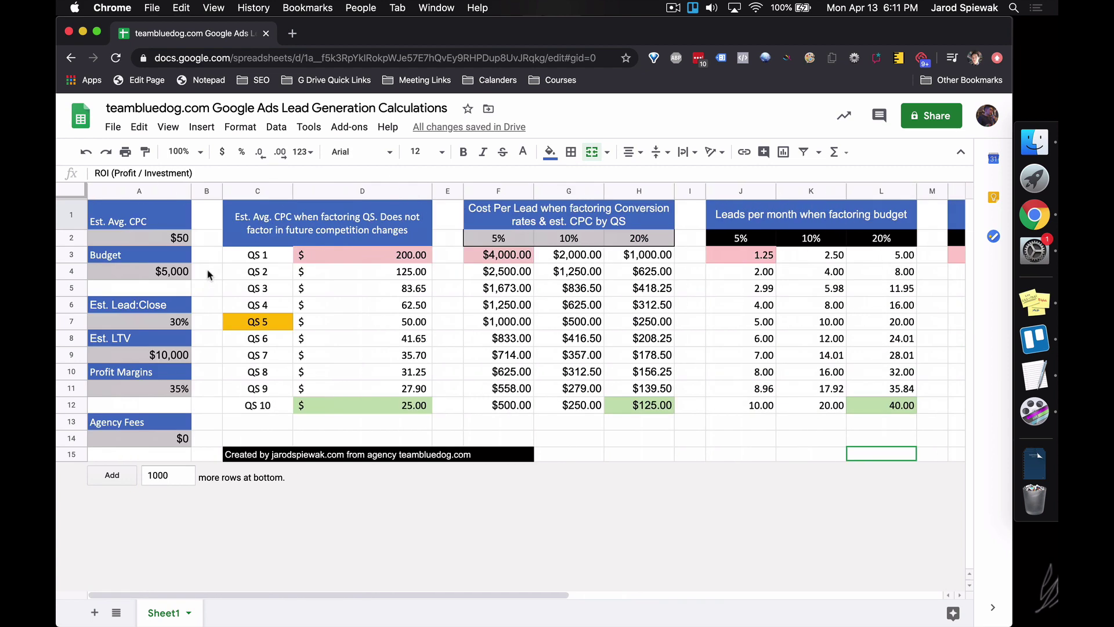
# Step: Inspect the estimated average CPC formulas for QS 1, QS 2, QS 4 and QS 8 against the base CPC in A2
pyautogui.click(266, 220)
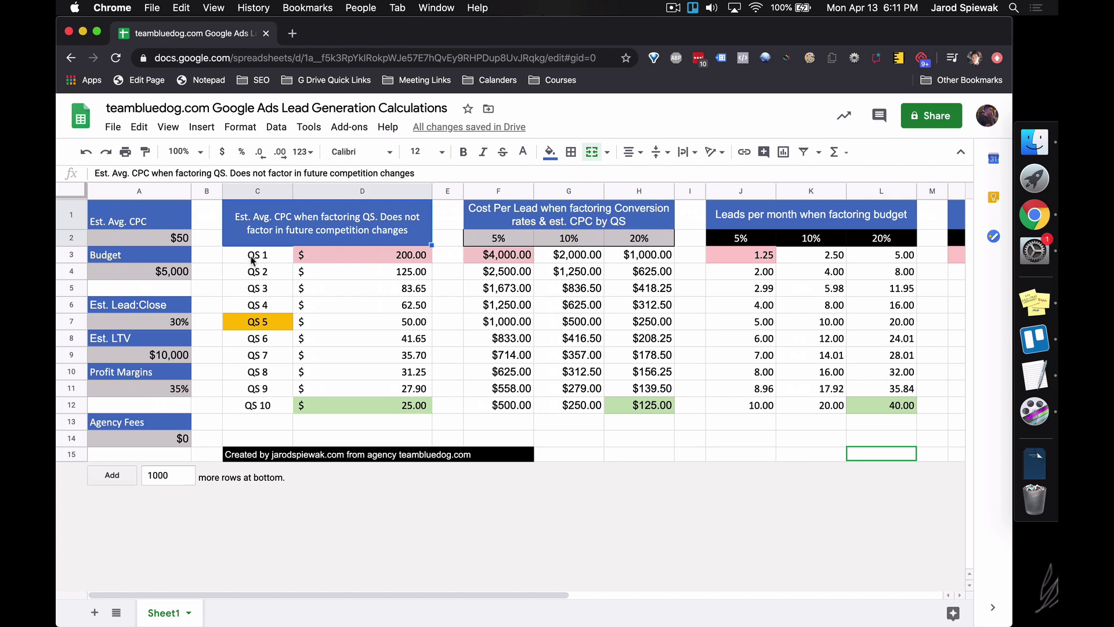
pyautogui.click(313, 261)
pyautogui.click(322, 277)
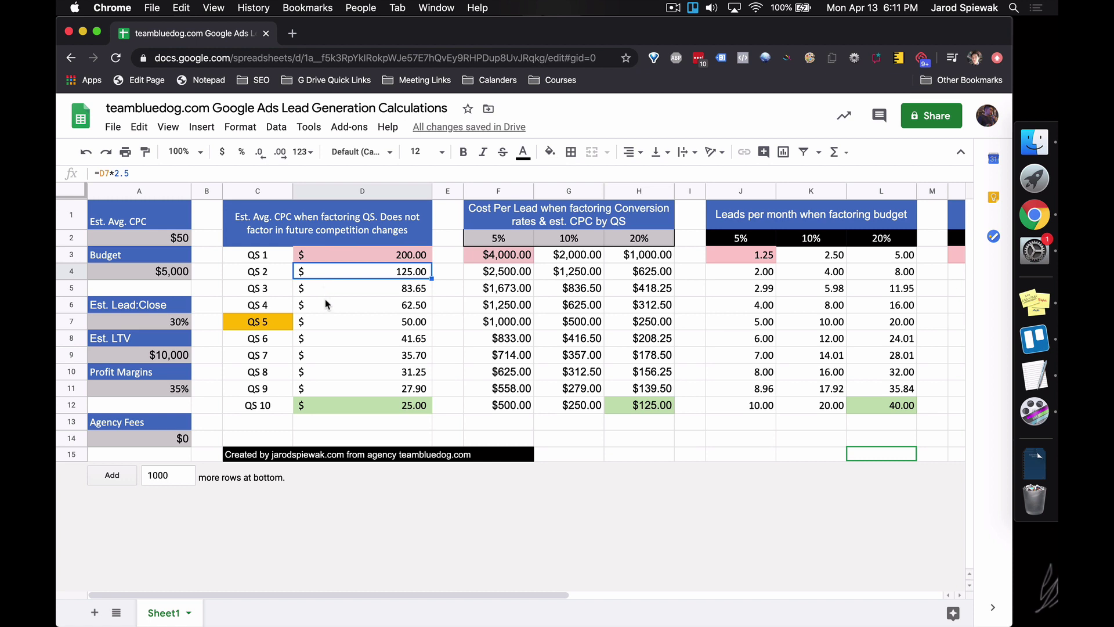
pyautogui.click(327, 305)
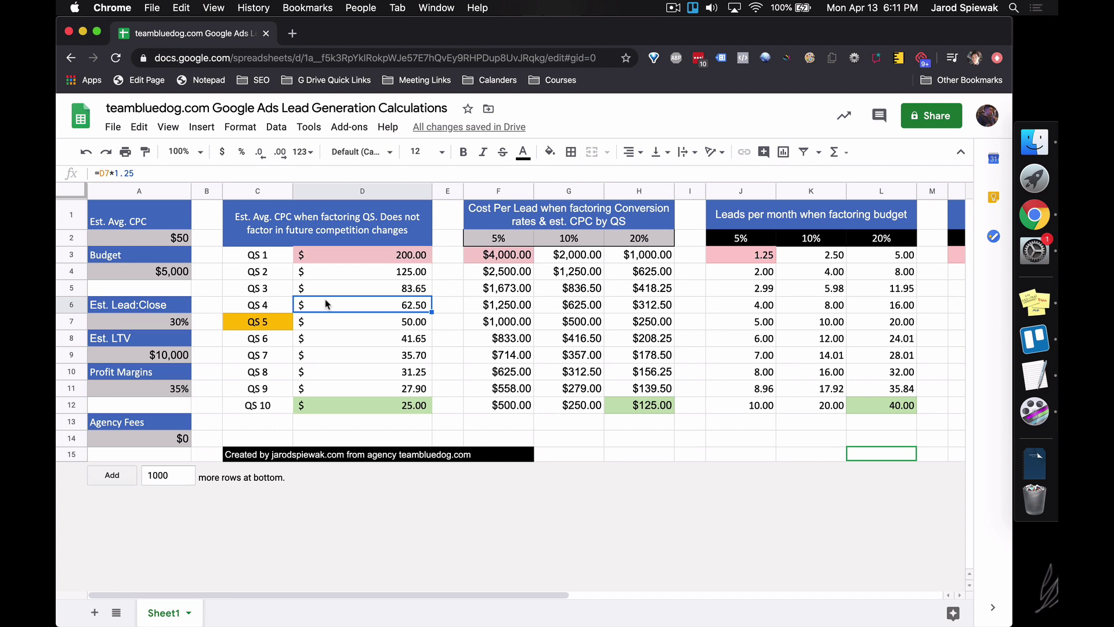
pyautogui.click(168, 245)
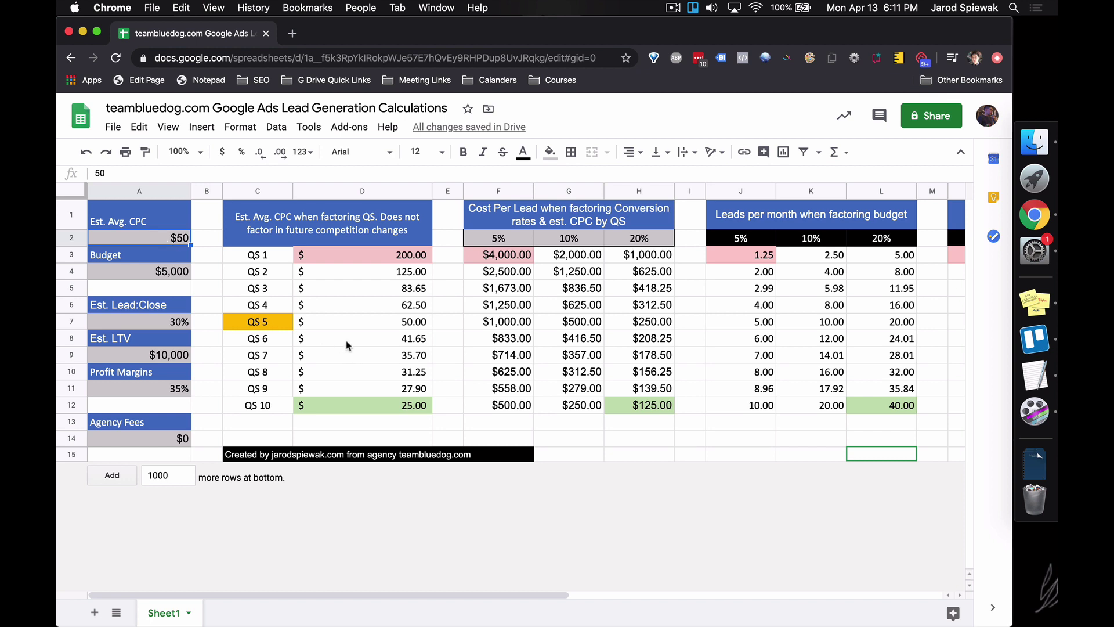
pyautogui.click(258, 372)
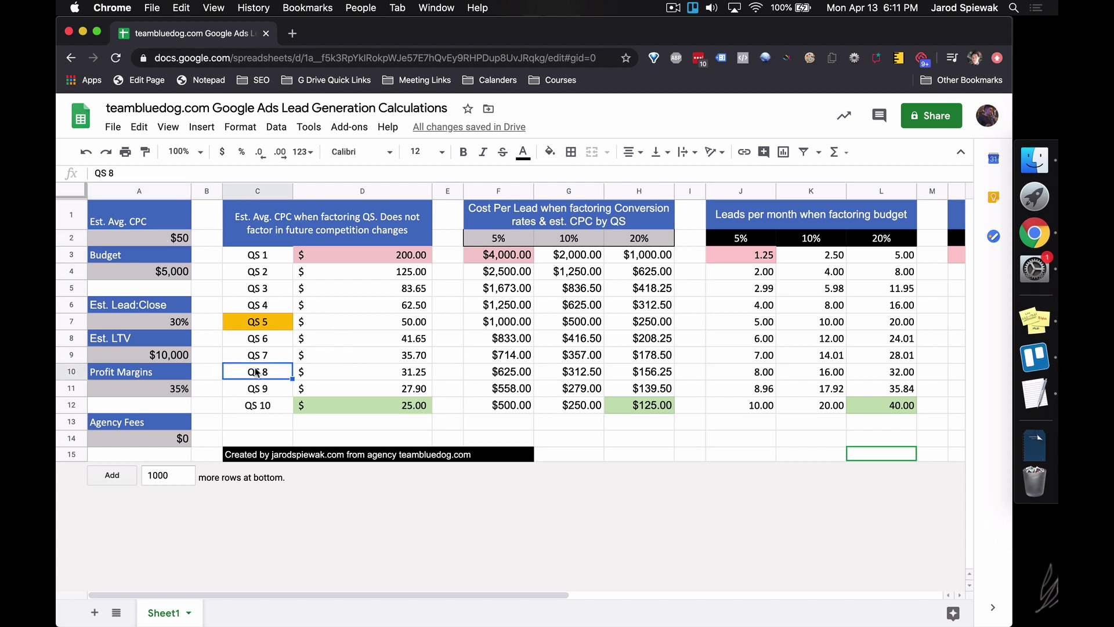
pyautogui.click(314, 374)
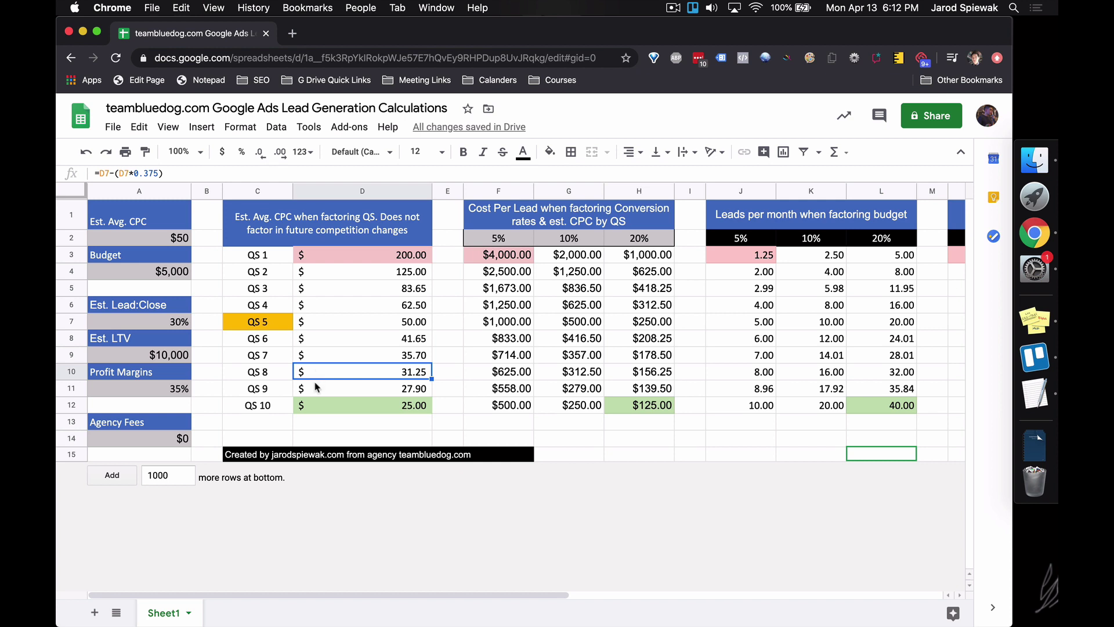
pyautogui.click(333, 256)
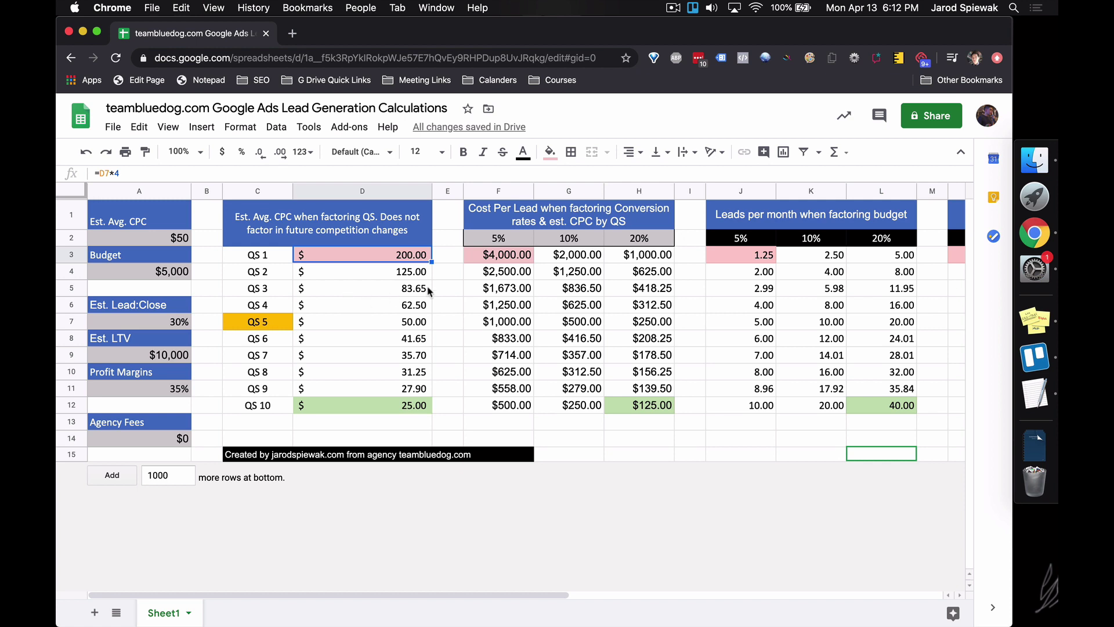
pyautogui.click(445, 287)
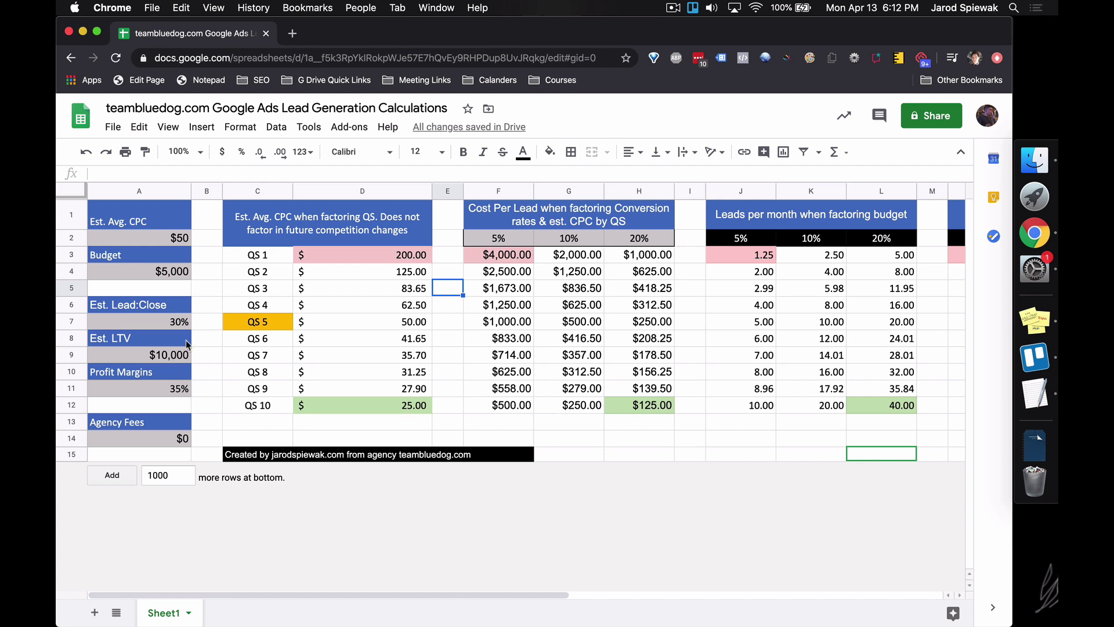
# Step: Compare the QS 5 baseline with the estimated CPC for QS 1, QS 10 and QS 6
pyautogui.click(233, 323)
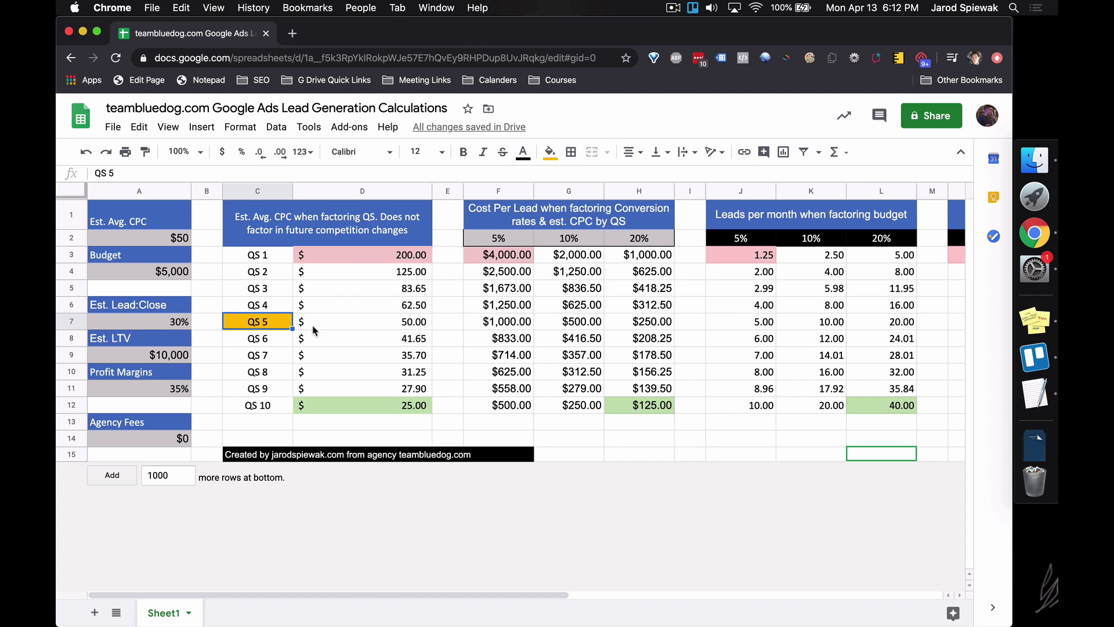
pyautogui.click(452, 294)
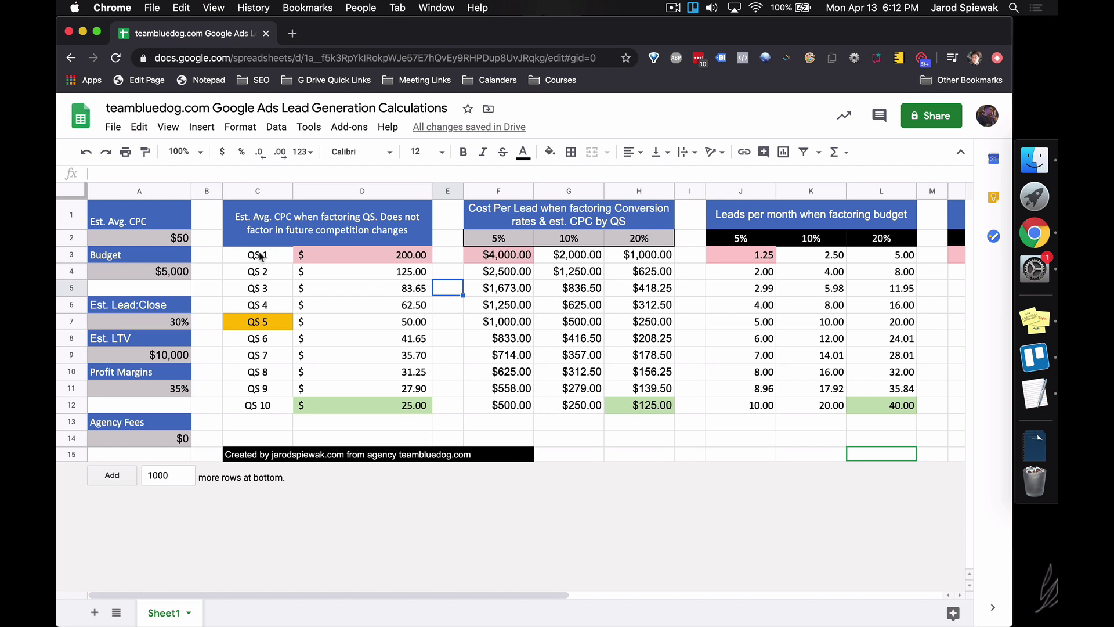
pyautogui.click(361, 253)
pyautogui.click(388, 405)
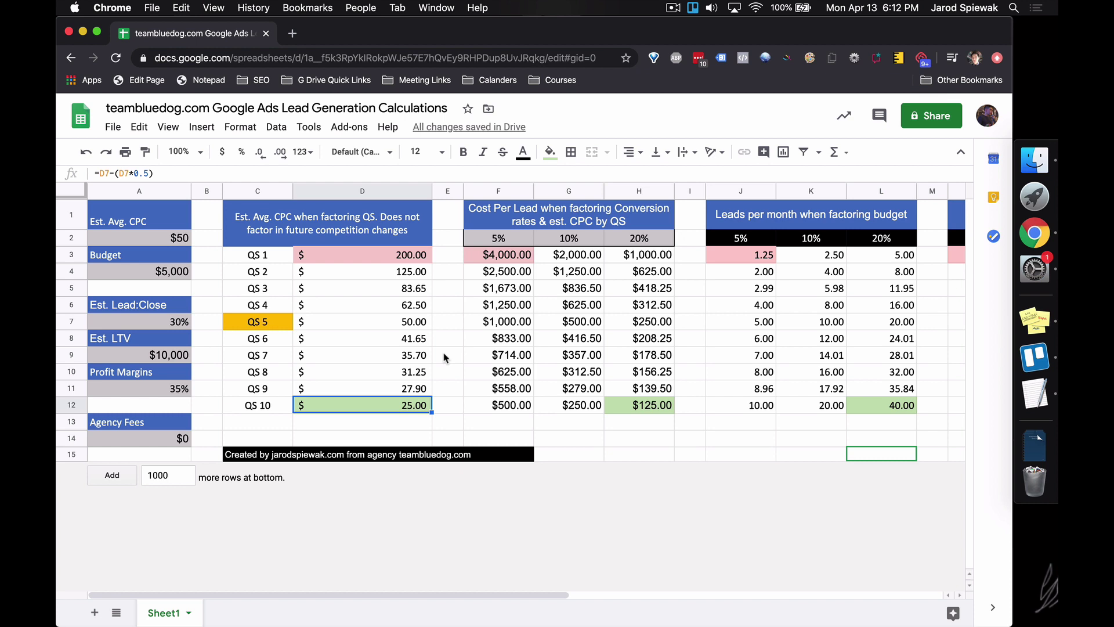
pyautogui.click(431, 343)
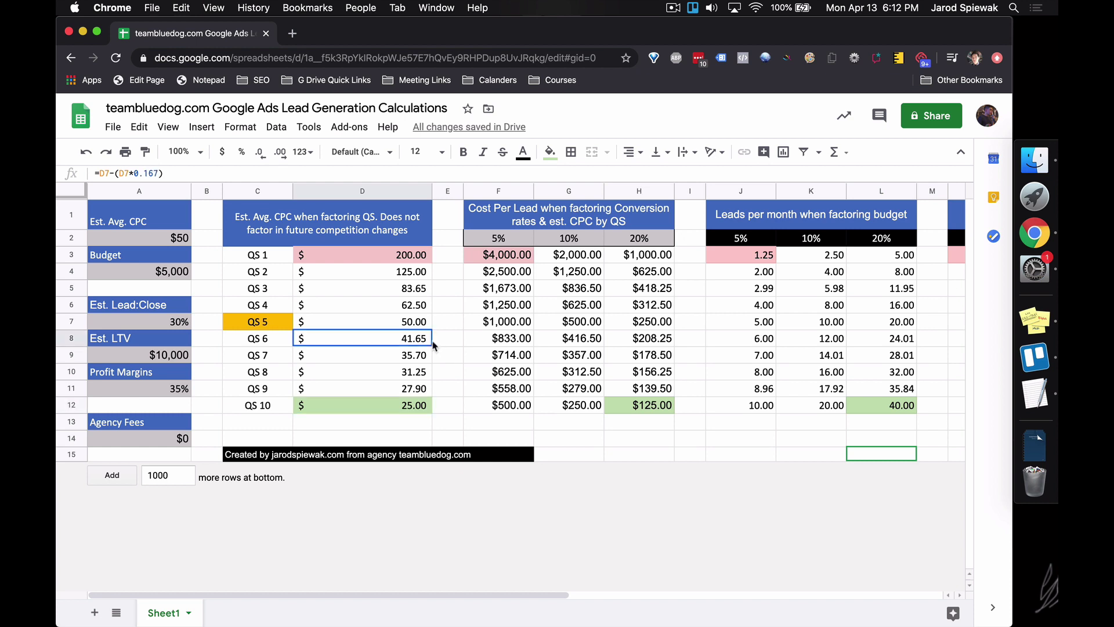
# Step: Review the 5%, 10% and 20% conversion rates heading the Cost Per Lead table
pyautogui.click(503, 240)
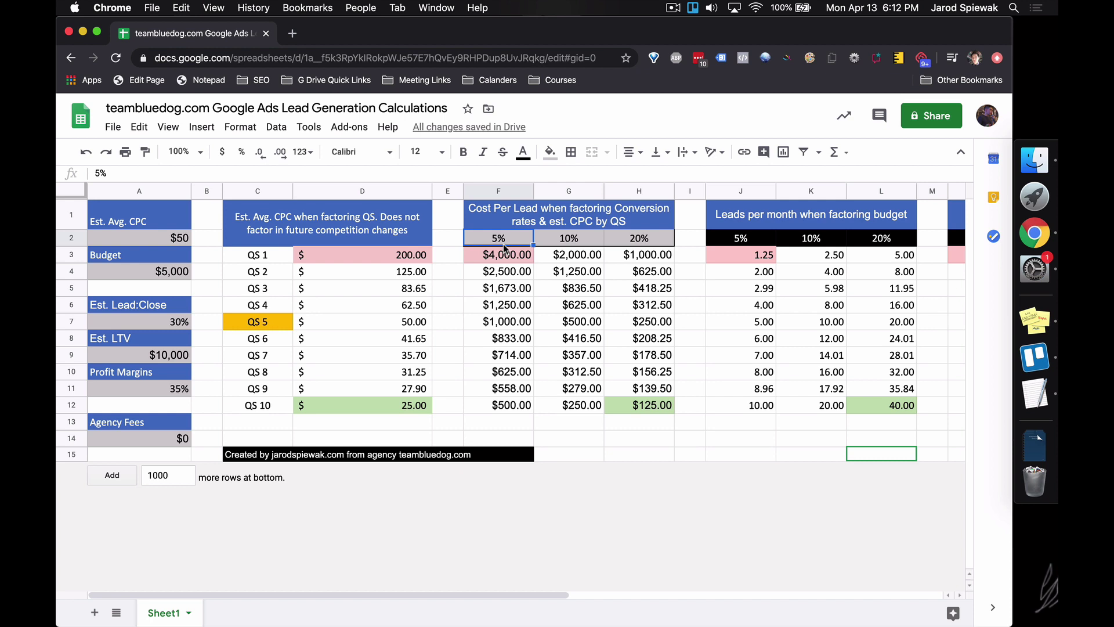
pyautogui.click(553, 241)
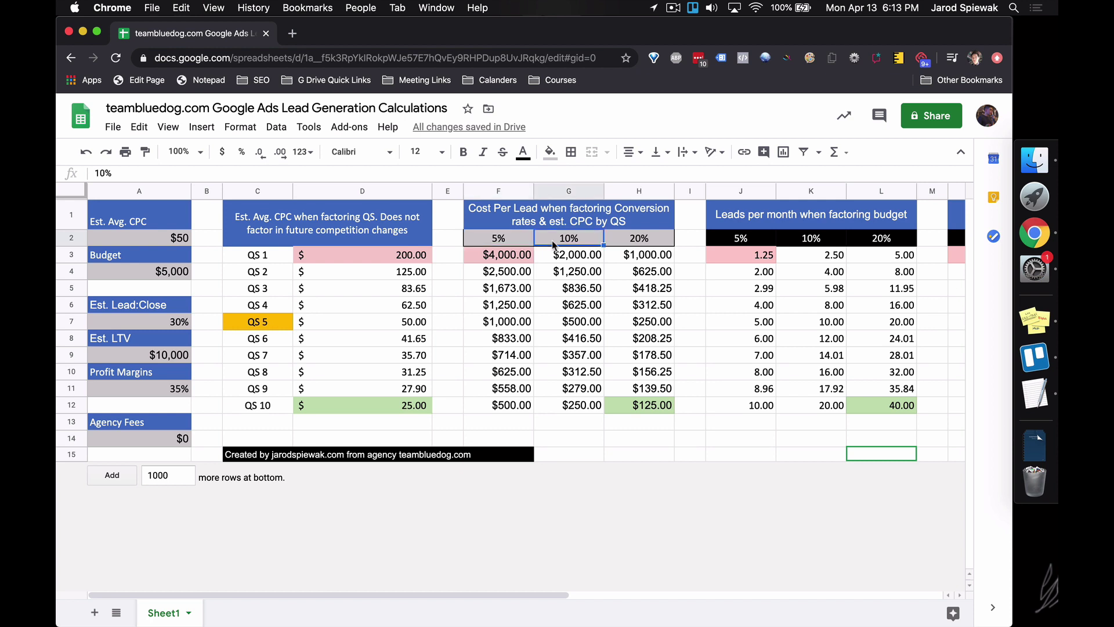
pyautogui.click(637, 246)
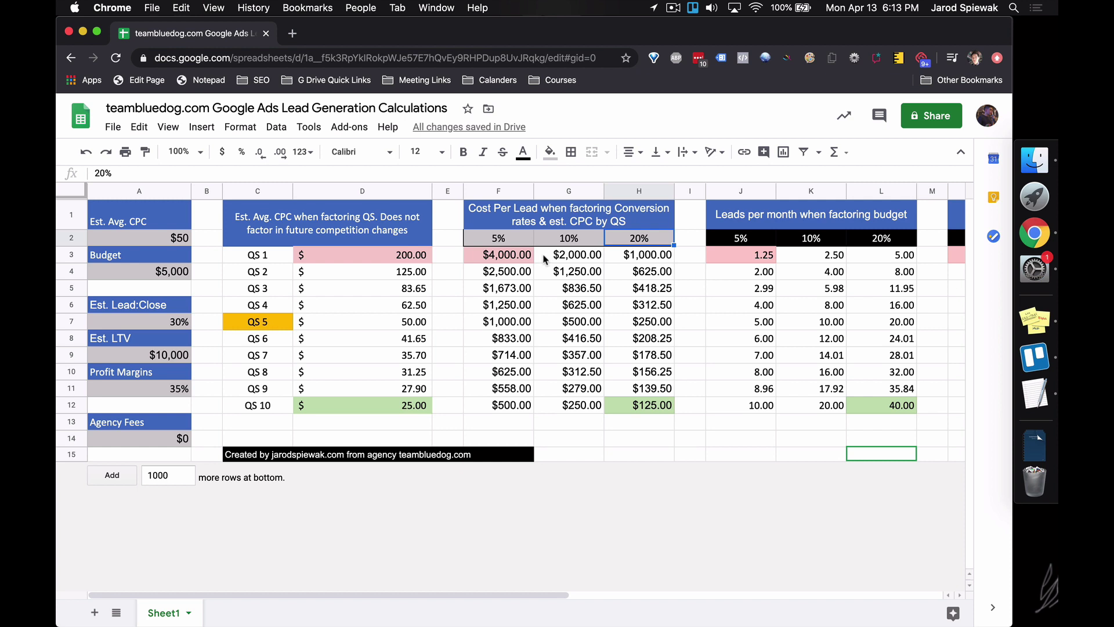
pyautogui.click(448, 256)
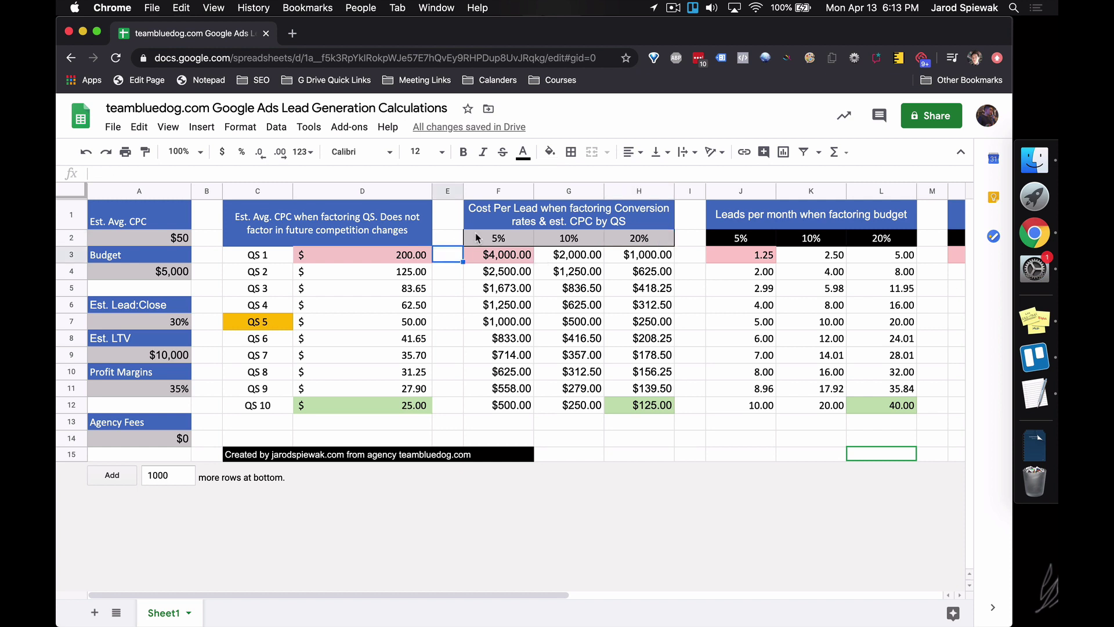
# Step: Compare the cost per lead for QS 1 at 5% conversion with QS 10 at 20% conversion
pyautogui.click(477, 238)
pyautogui.click(254, 259)
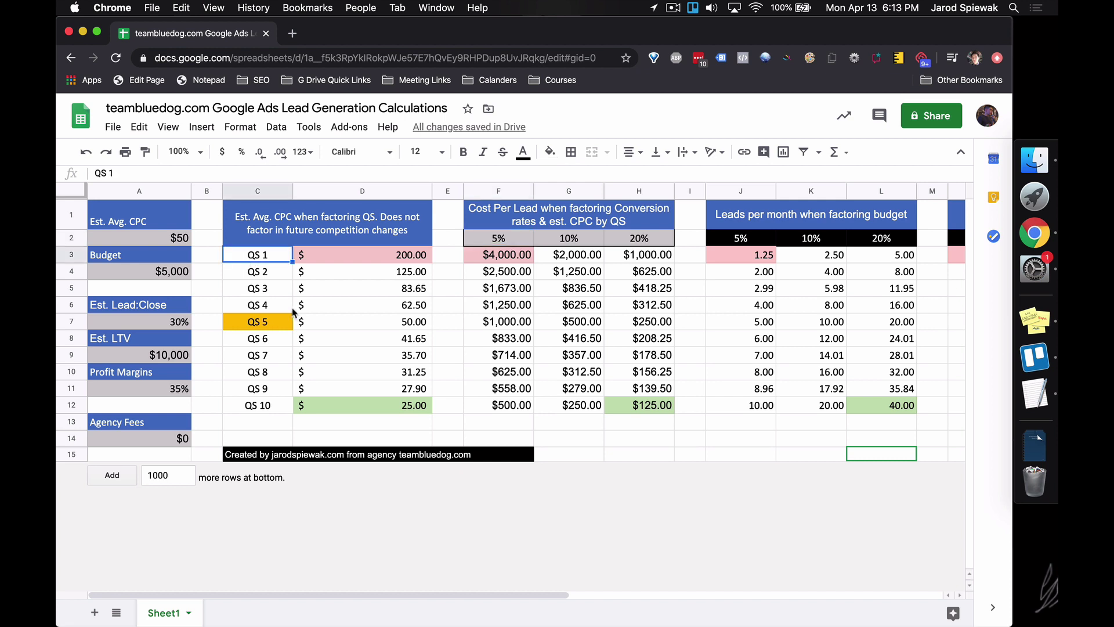
pyautogui.click(501, 260)
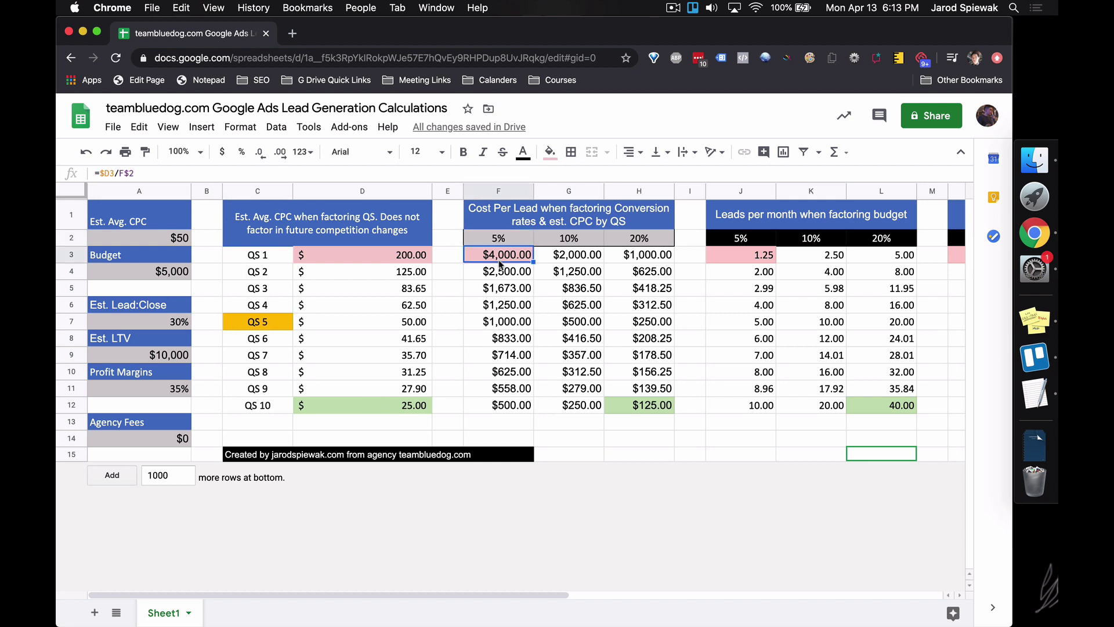
pyautogui.click(514, 240)
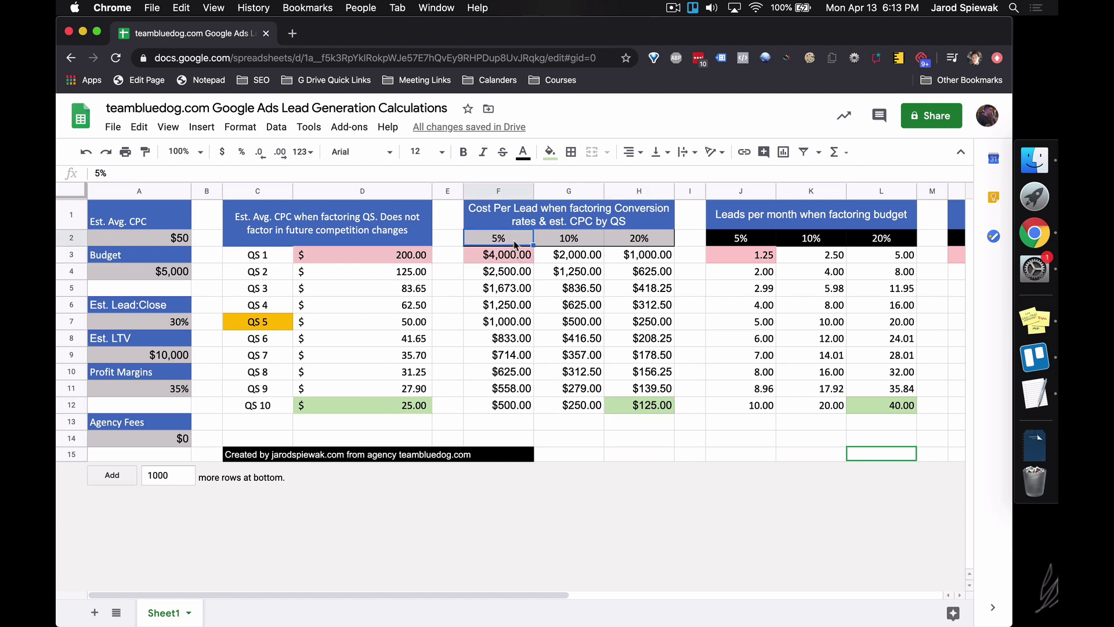
pyautogui.click(506, 257)
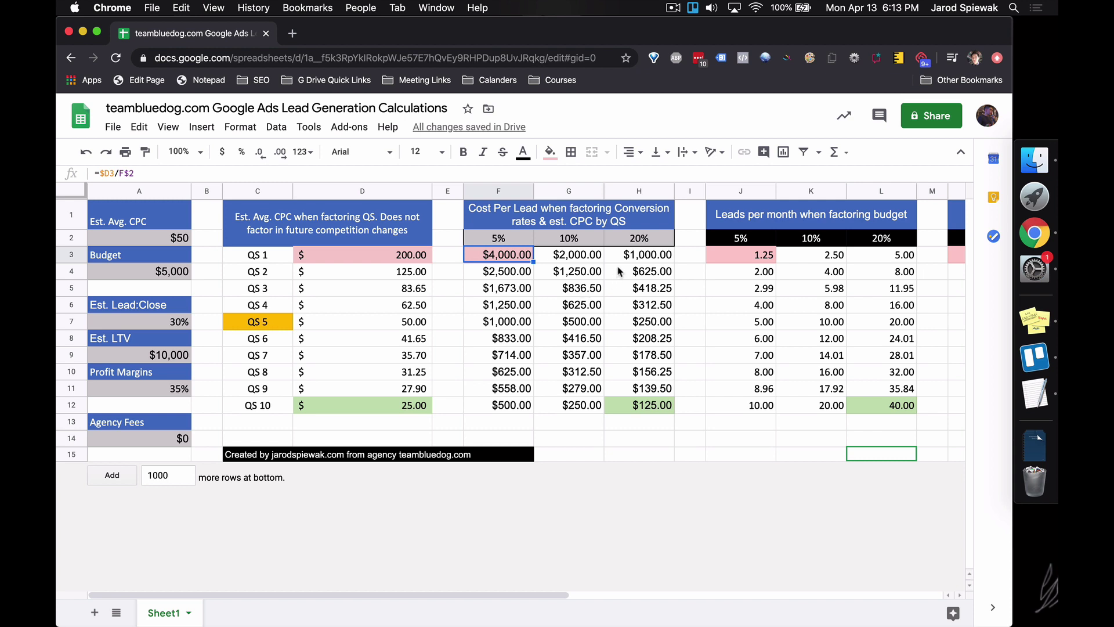
pyautogui.click(654, 239)
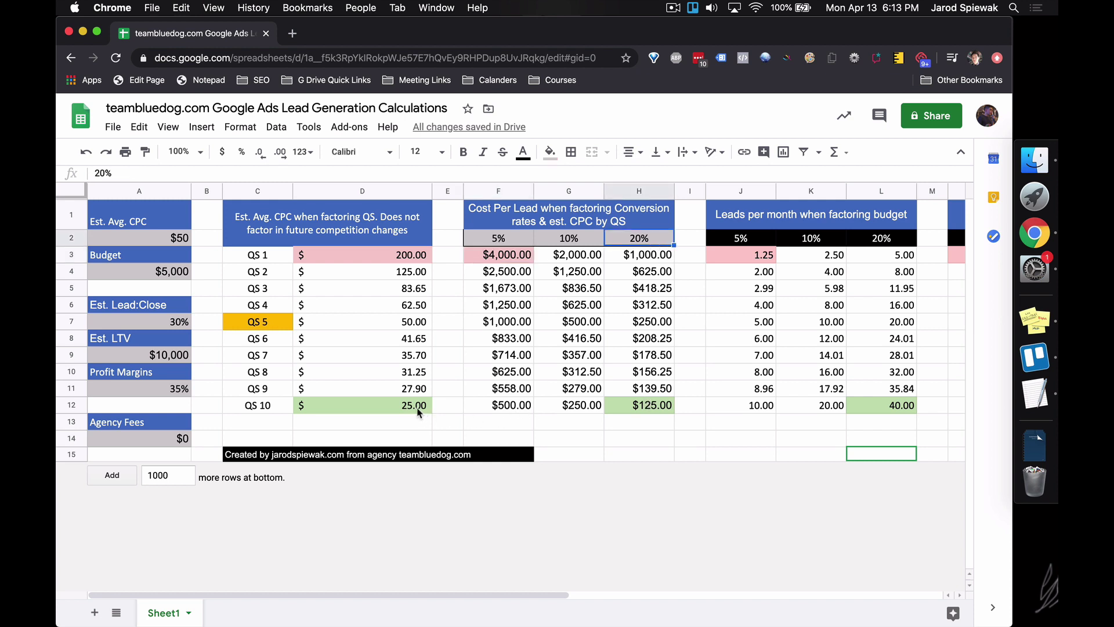
pyautogui.click(657, 409)
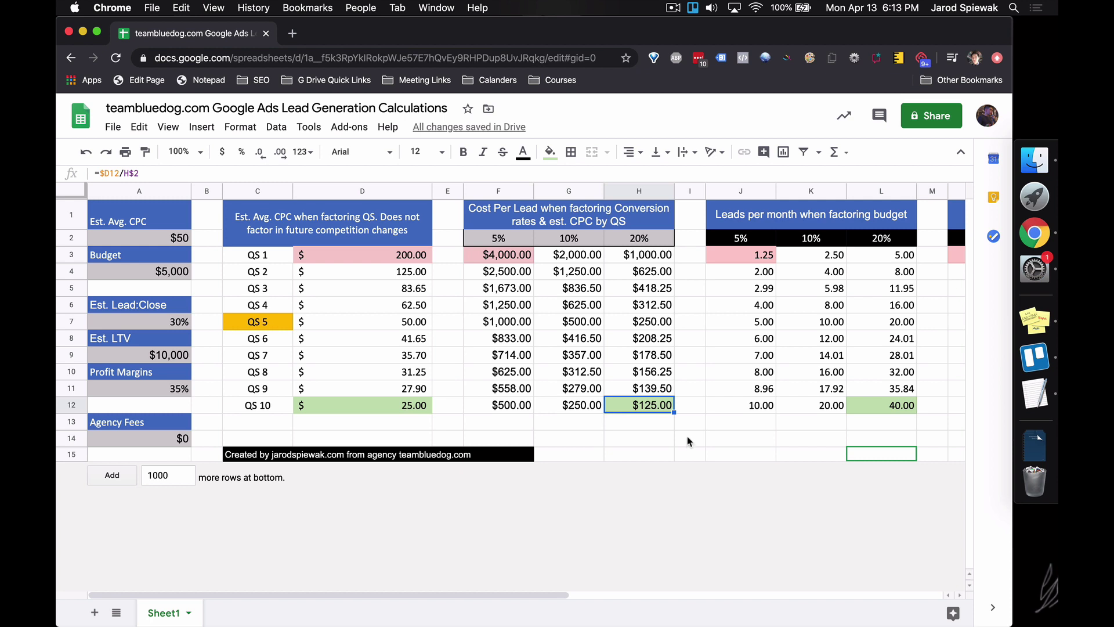
# Step: Examine the QS 4 average CPC and its cost per lead at 10% conversion, compared with QS 1 at 5%
pyautogui.click(386, 238)
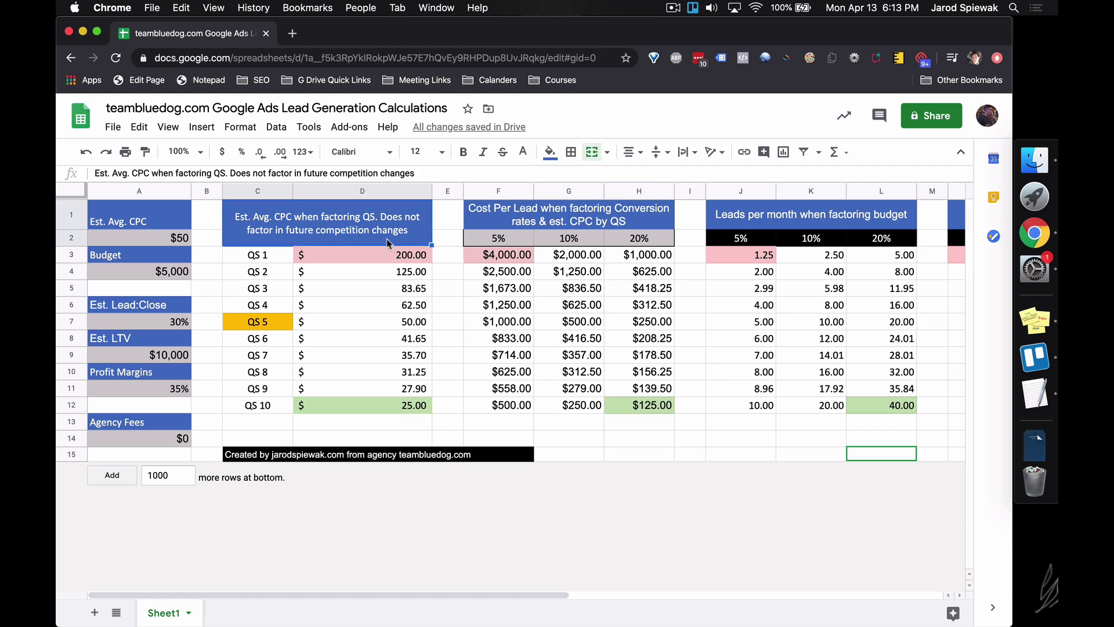
pyautogui.click(437, 278)
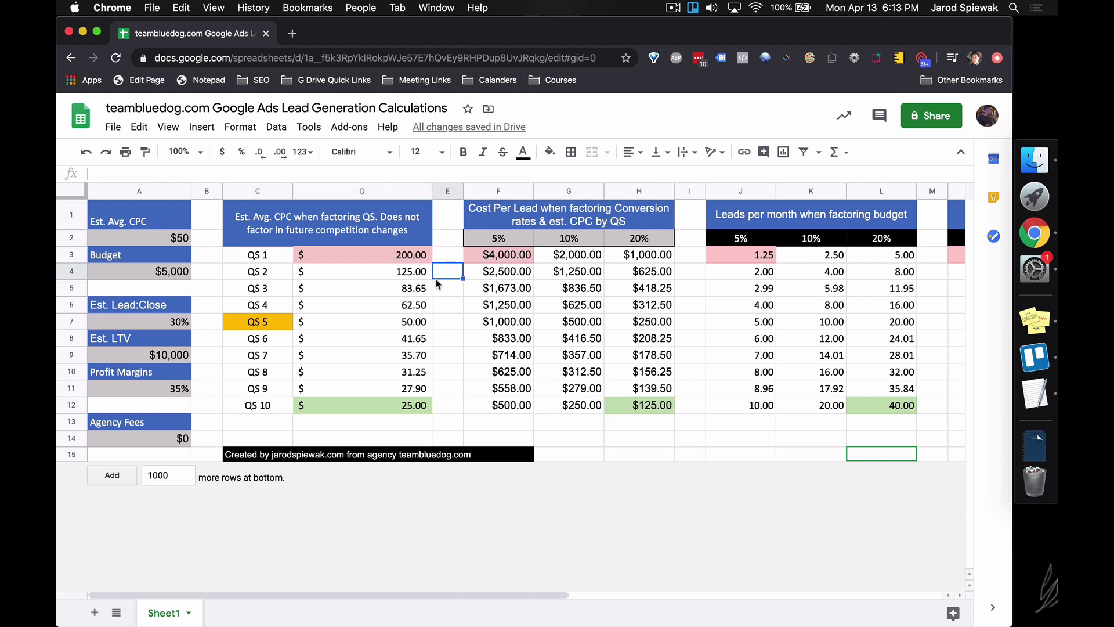
pyautogui.click(363, 312)
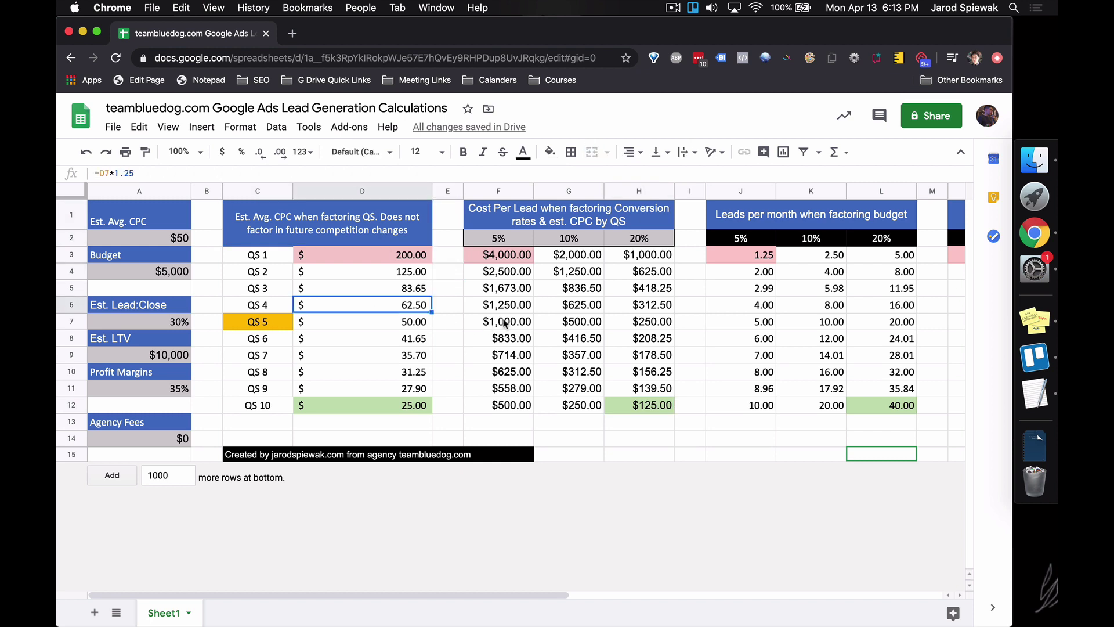
pyautogui.click(536, 311)
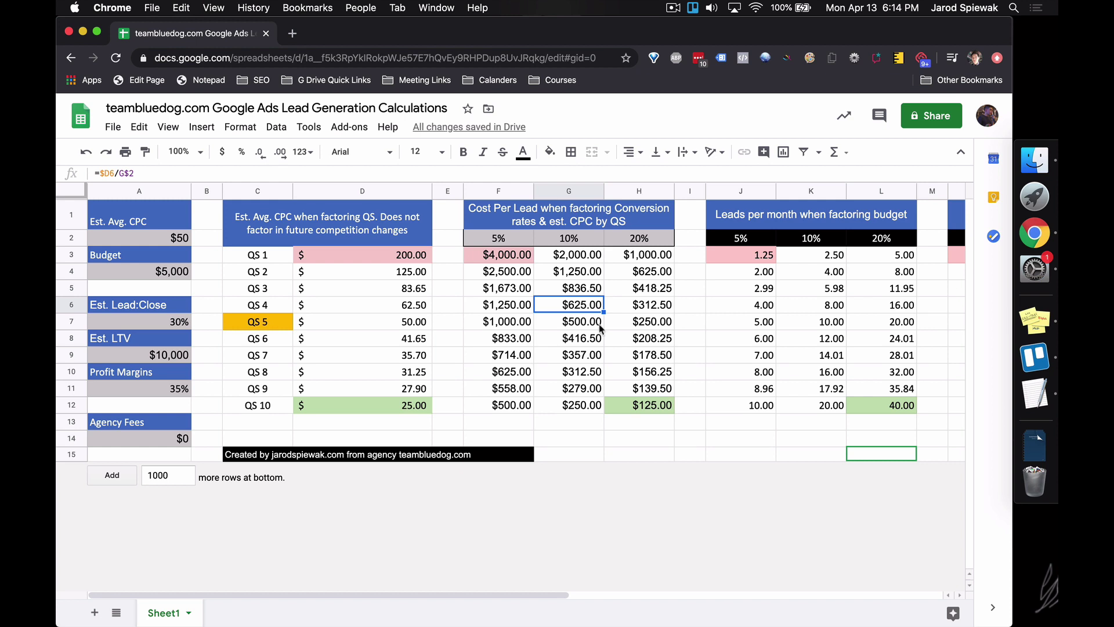
pyautogui.click(527, 256)
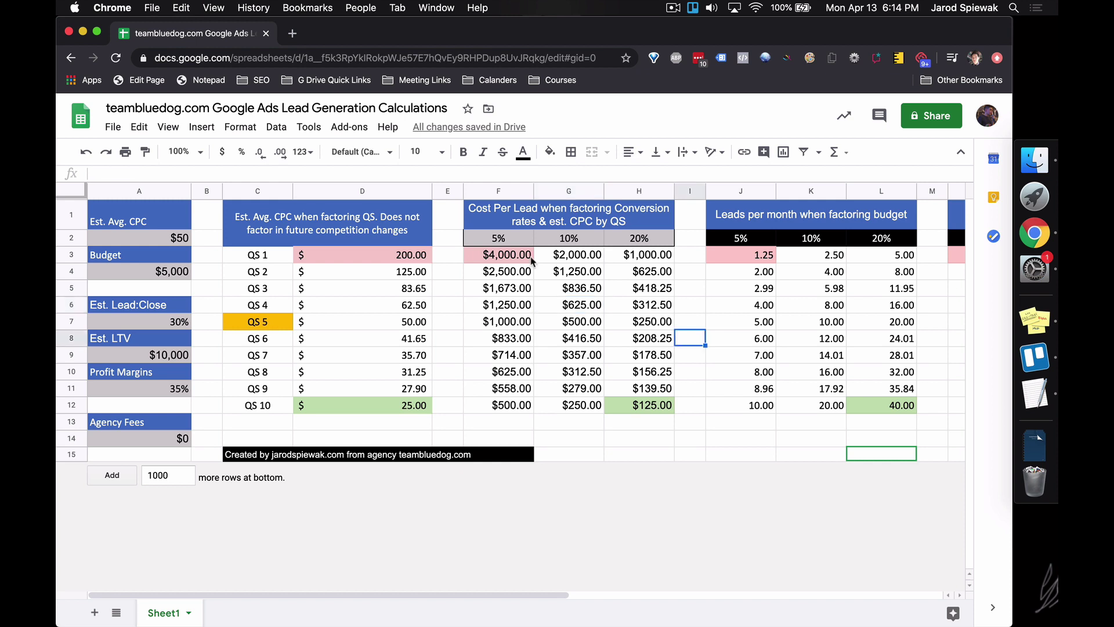
# Step: Review the headings of the estimated average CPC, Cost Per Lead and Leads per month tables
pyautogui.click(510, 215)
pyautogui.click(335, 230)
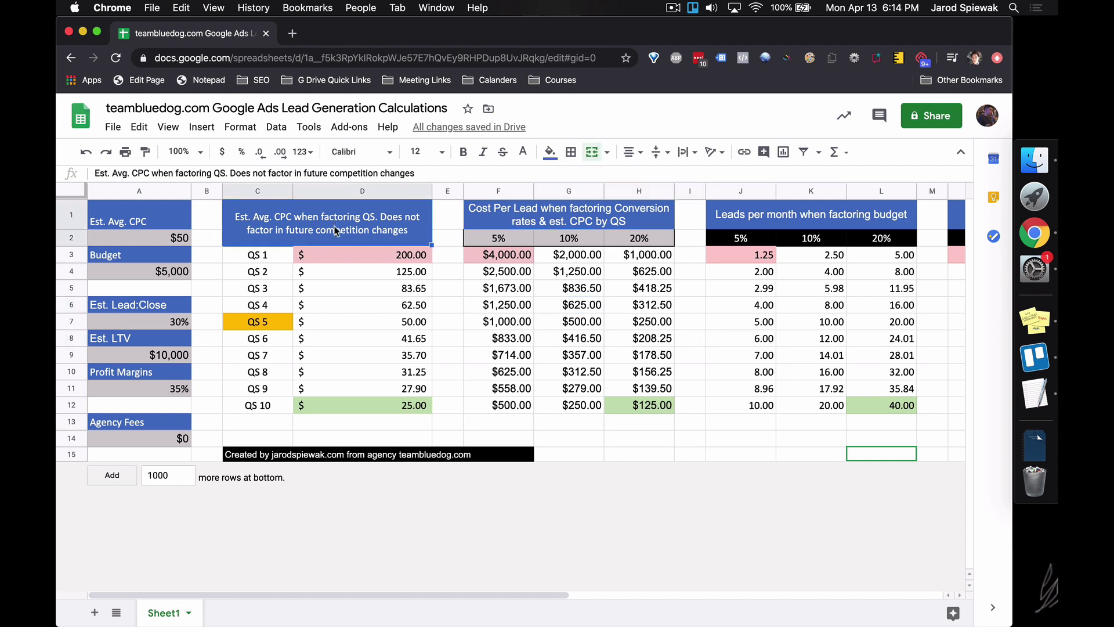
pyautogui.click(489, 226)
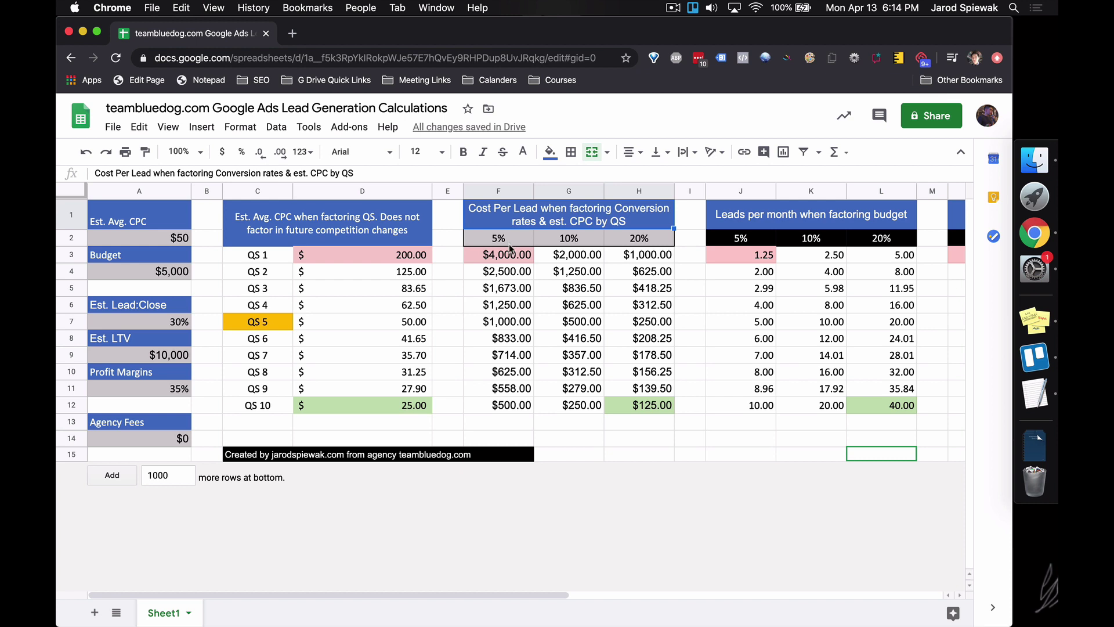
pyautogui.click(694, 225)
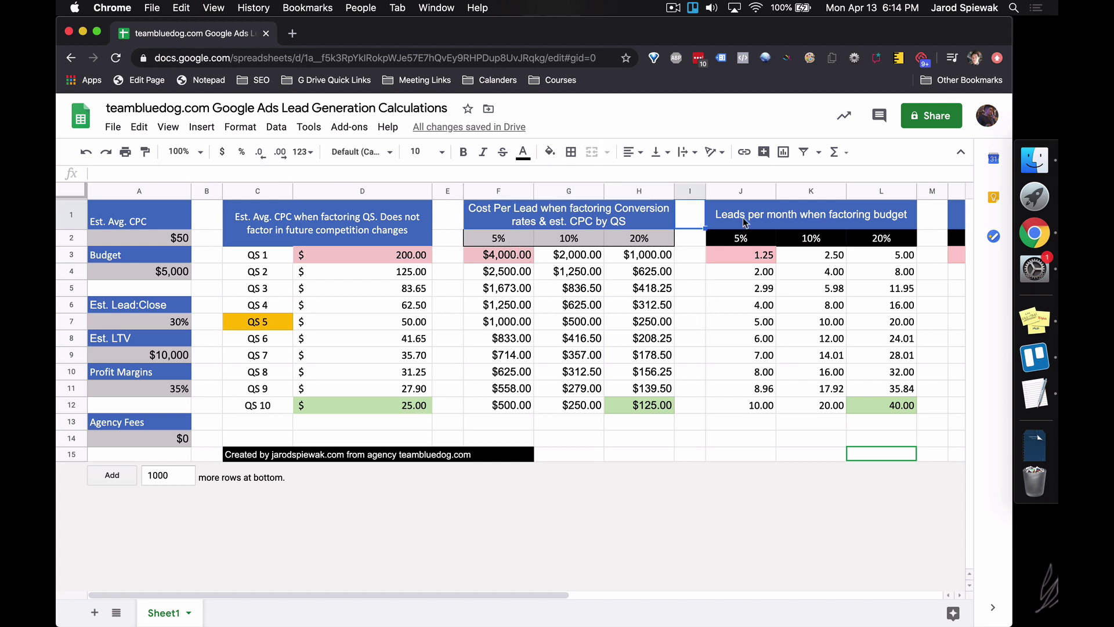
pyautogui.click(743, 223)
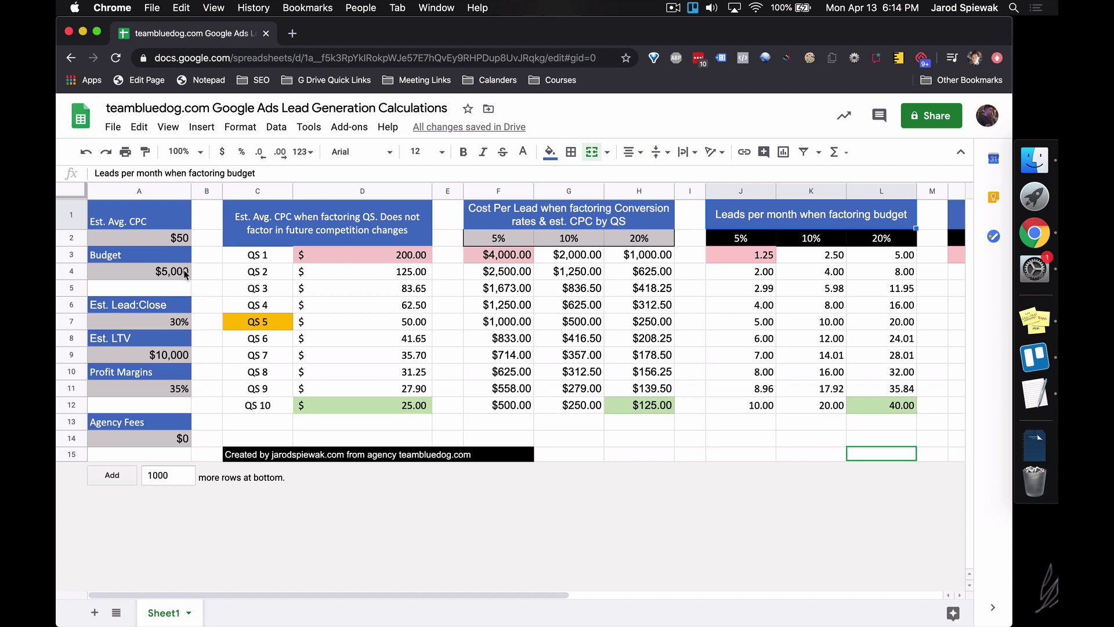
# Step: Relate the Cost Per Lead table and the budget to the leads per month for QS 1 at 5% conversion
pyautogui.moveTo(522, 261); pyautogui.dragTo(647, 408)
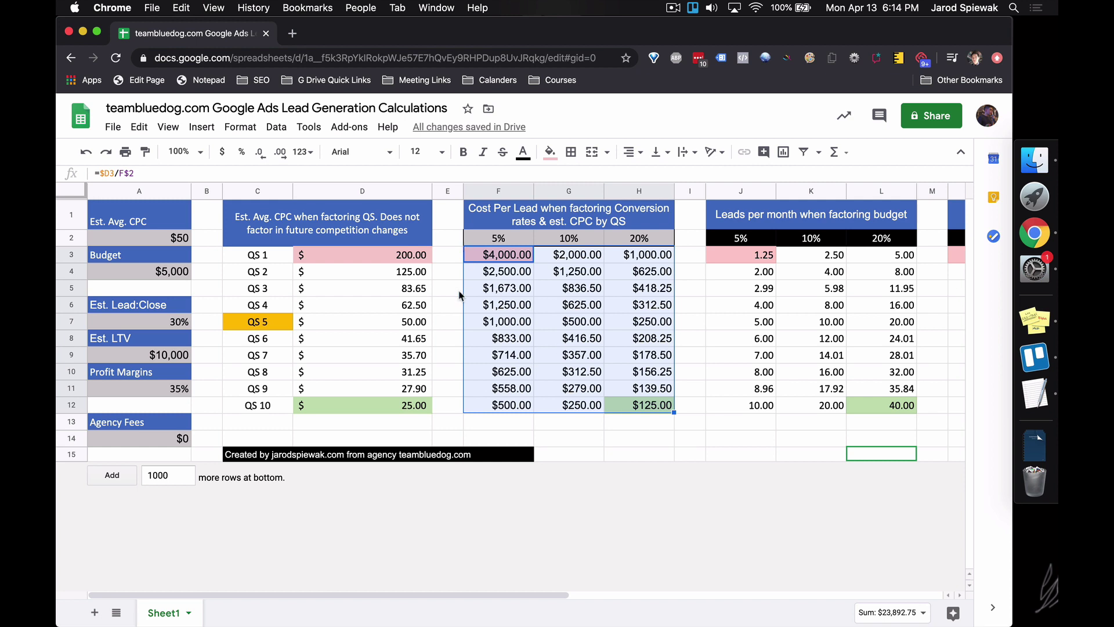
pyautogui.click(157, 274)
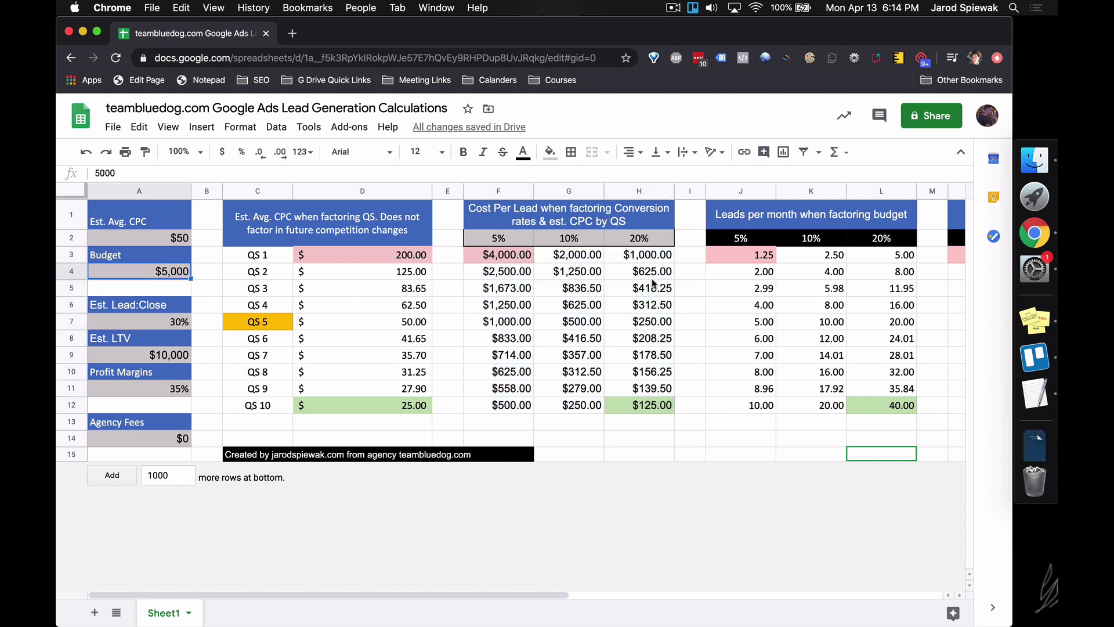
pyautogui.click(516, 262)
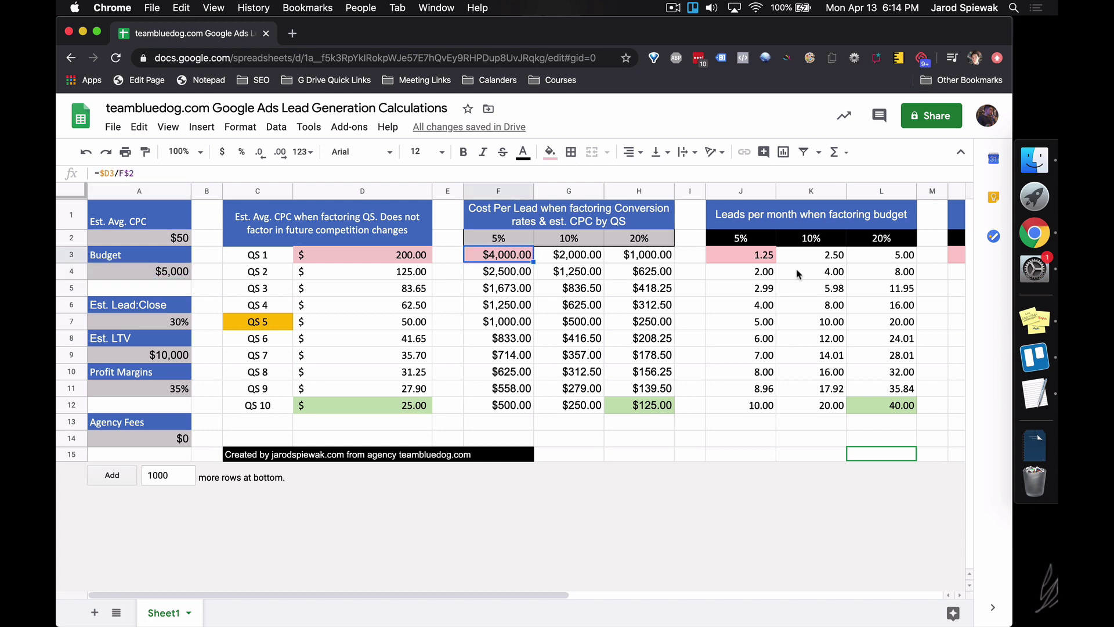
pyautogui.click(769, 261)
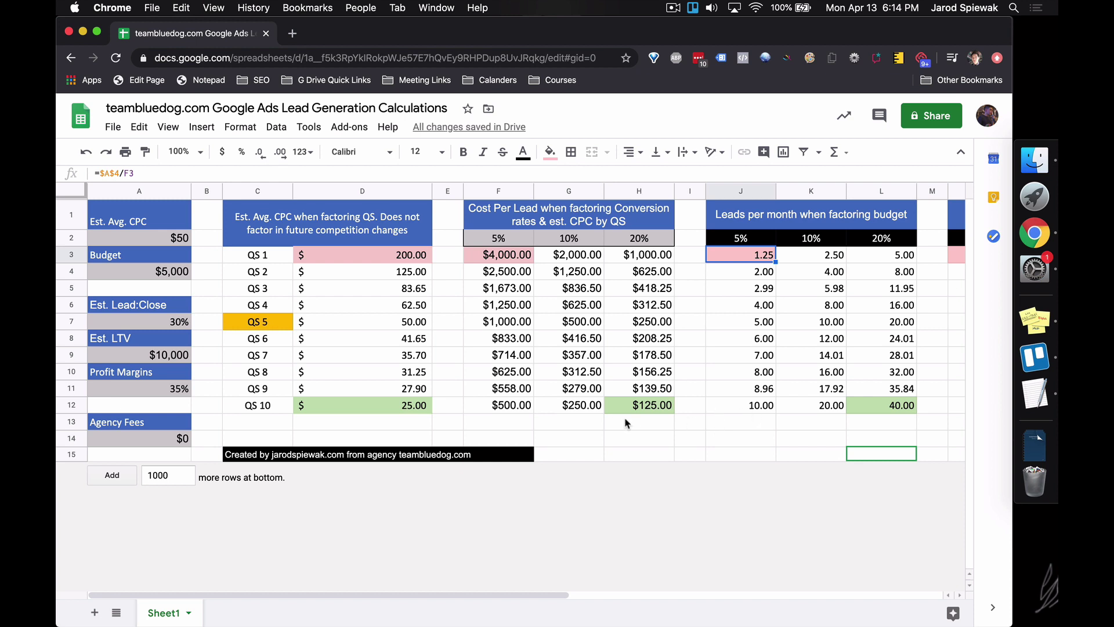
# Step: Check the cost per lead, budget and leads per month for QS 10 at 20% conversion
pyautogui.click(640, 409)
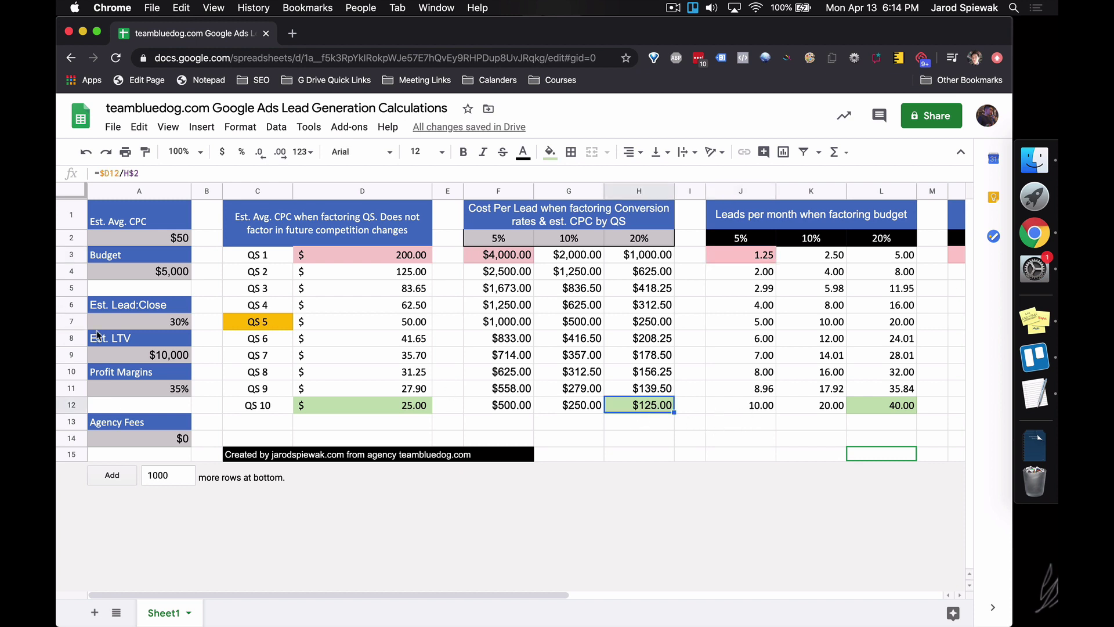
pyautogui.click(164, 273)
pyautogui.click(870, 410)
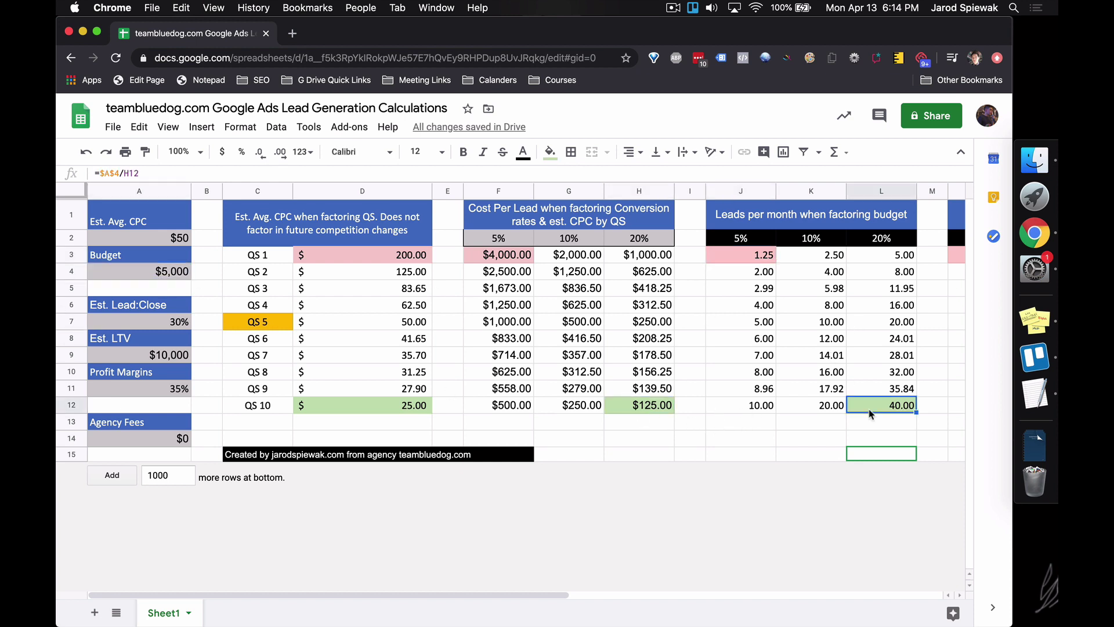
pyautogui.click(804, 433)
# Step: Trace the QS 1 leads at 5% conversion through the Est. Lead:Close rate to the clients per month
pyautogui.hscroll(10, 805, 433)
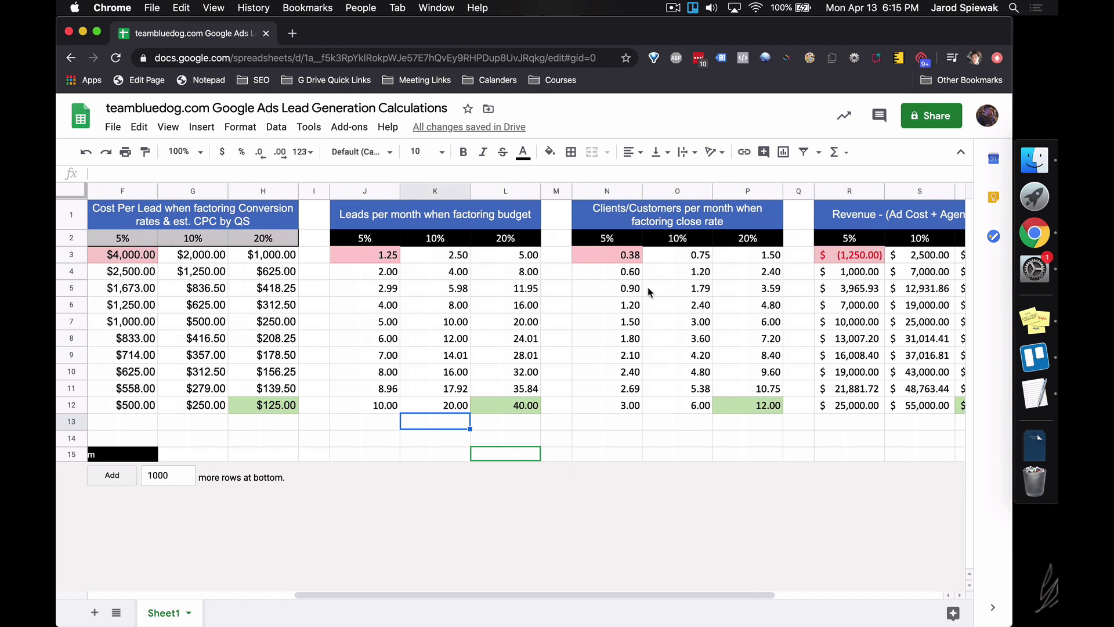
pyautogui.click(388, 256)
pyautogui.hscroll(-5, 387, 253)
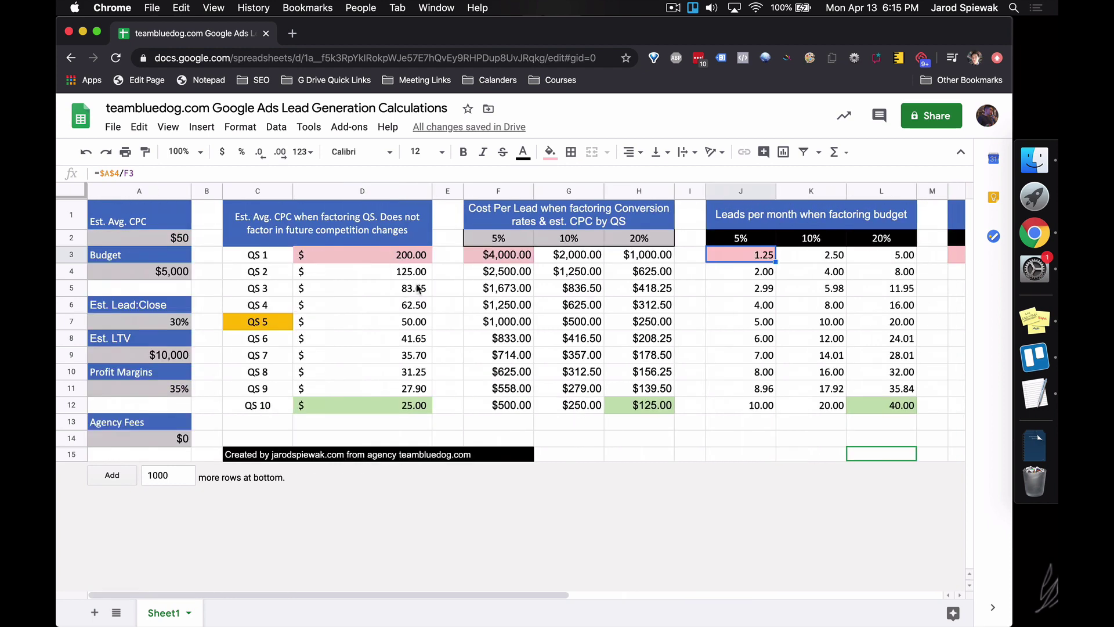
pyautogui.click(138, 325)
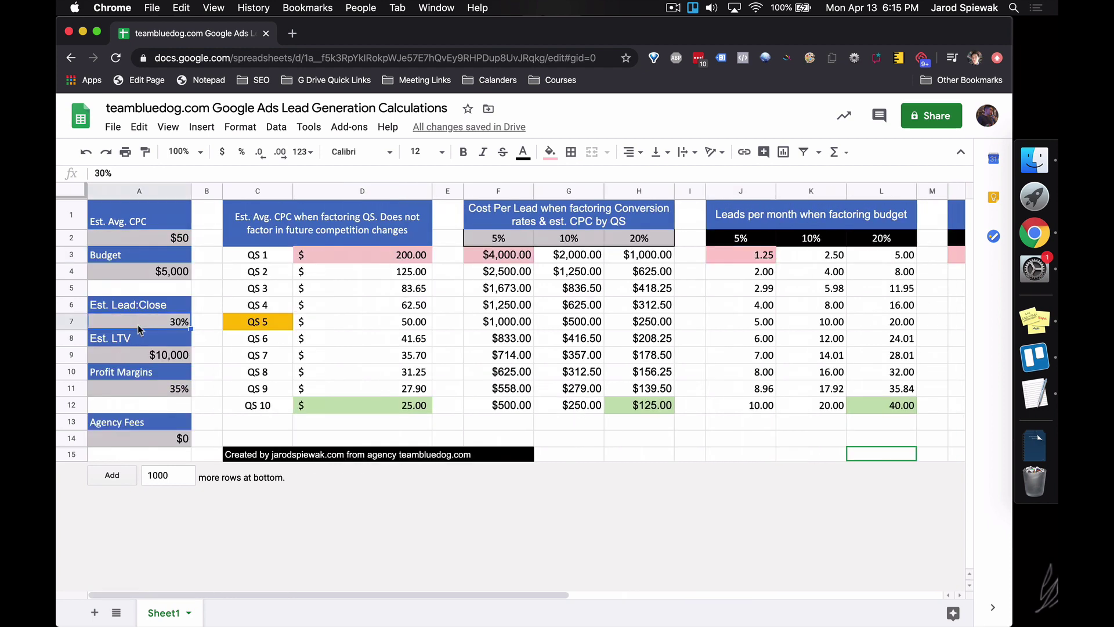
pyautogui.hscroll(5, 354, 325)
pyautogui.click(631, 260)
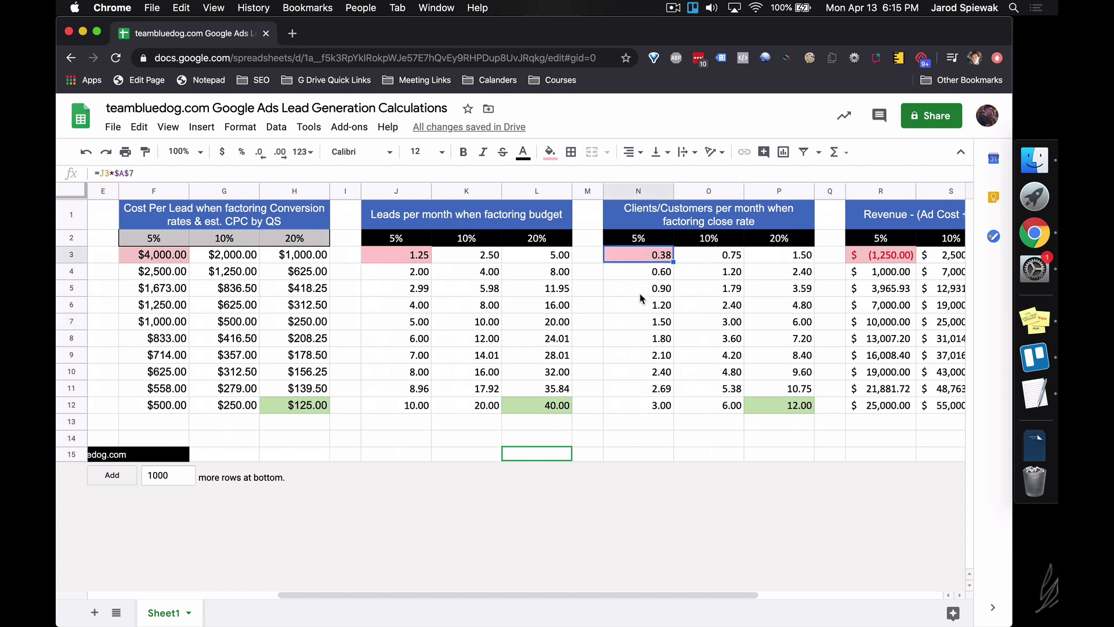
# Step: Compare the QS 10 clients per month at 20% conversion with those at 10% conversion
pyautogui.click(777, 408)
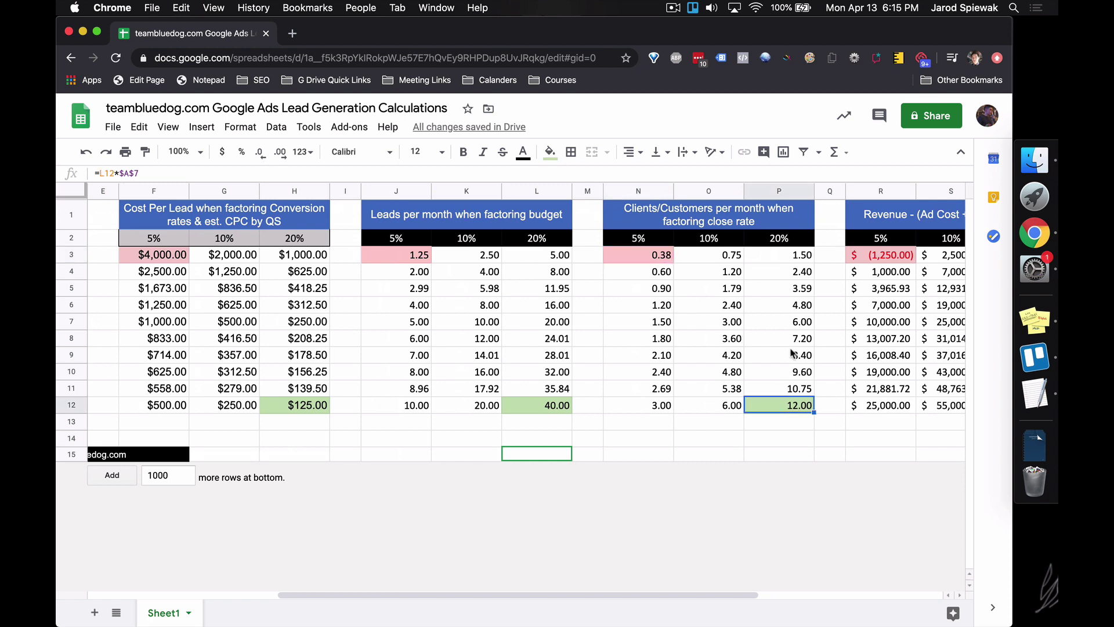
pyautogui.click(771, 242)
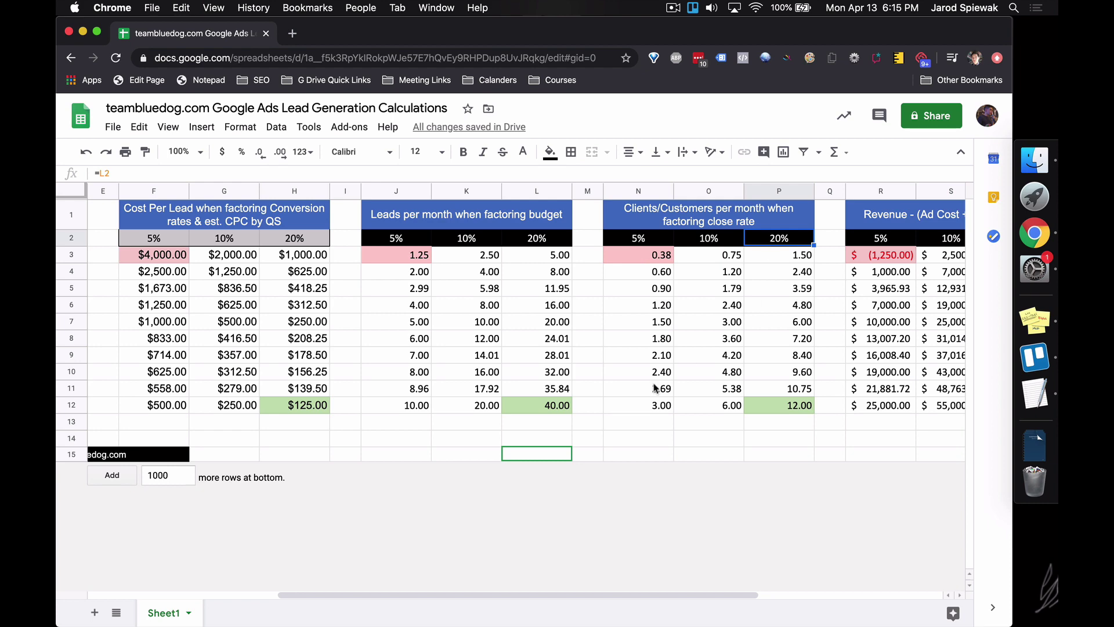
pyautogui.click(706, 406)
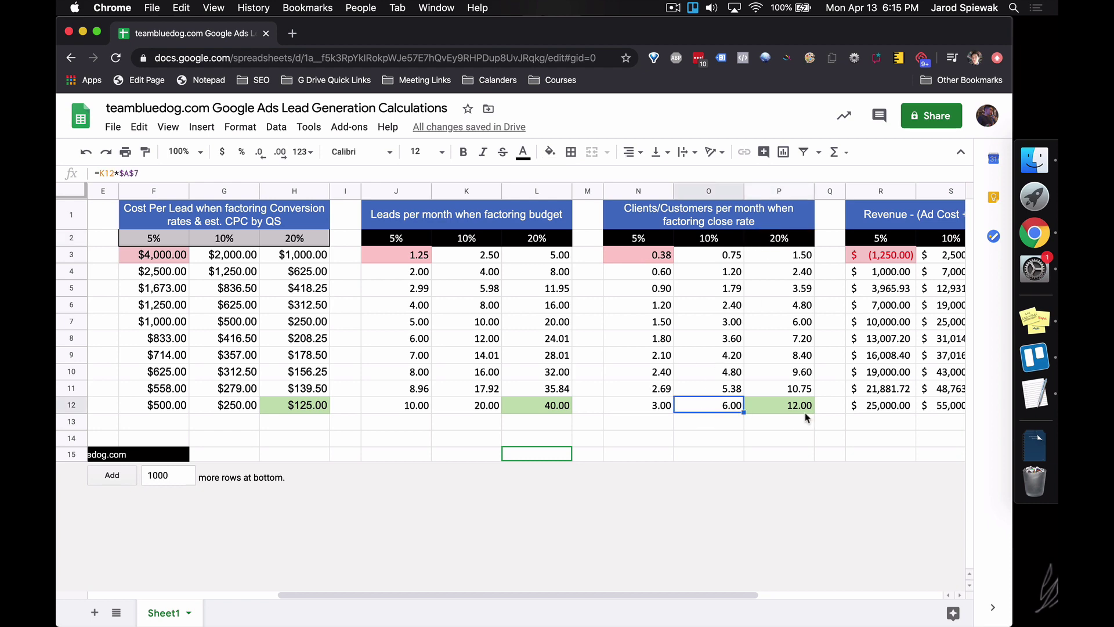
# Step: Review the Revenue - (Ad Cost + Agency Fees) heading and the Agency Fees value it depends on
pyautogui.hscroll(3, 806, 419)
pyautogui.hscroll(1, 807, 419)
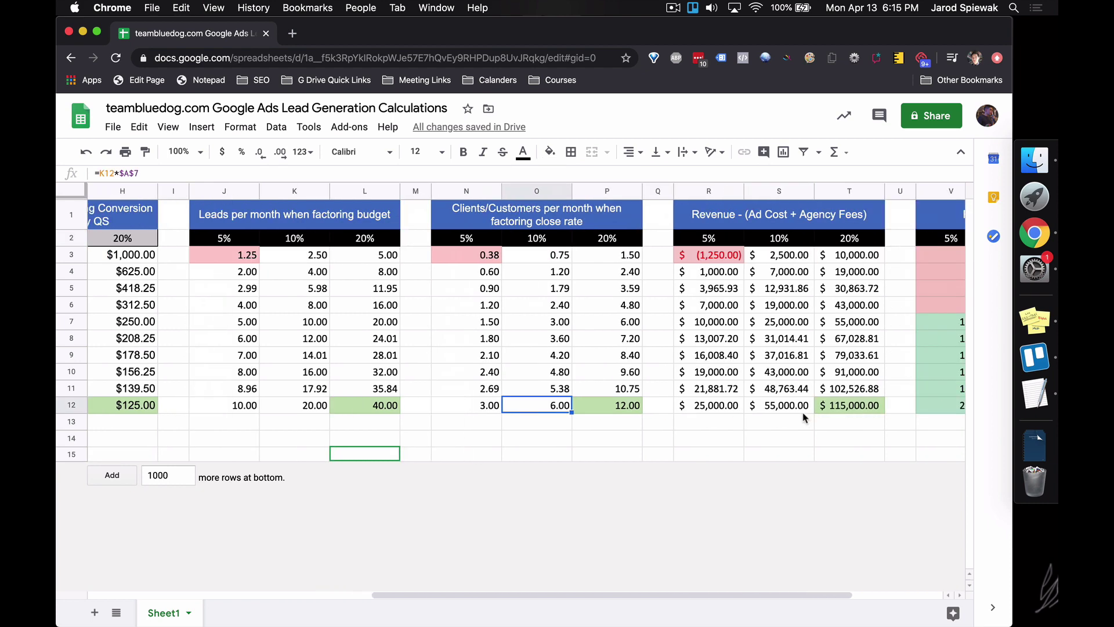
pyautogui.click(708, 219)
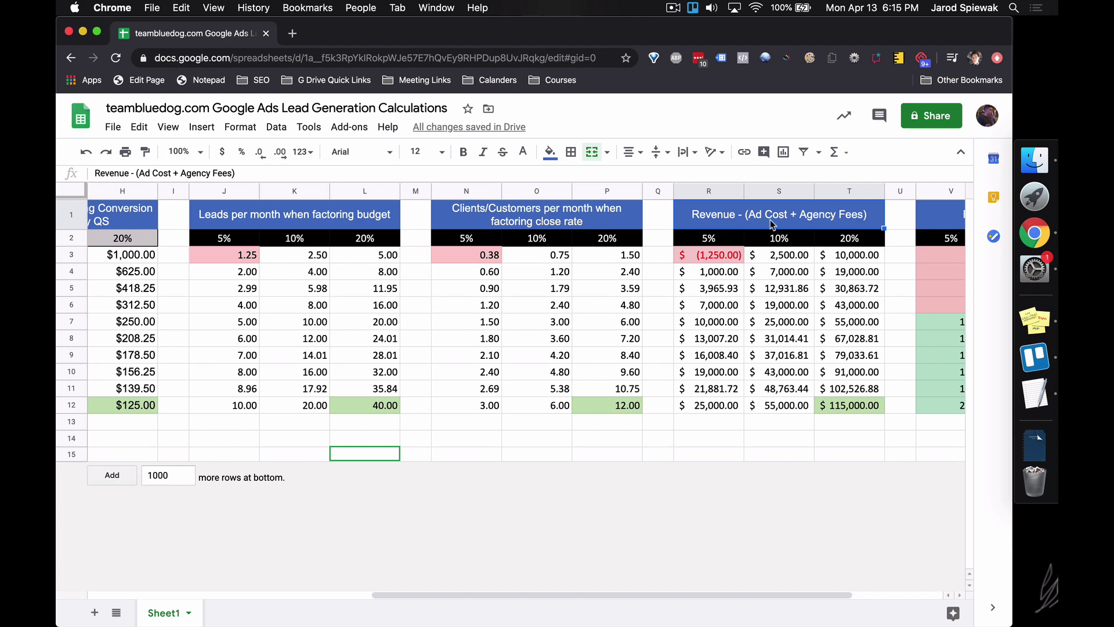
pyautogui.hscroll(-10, 581, 290)
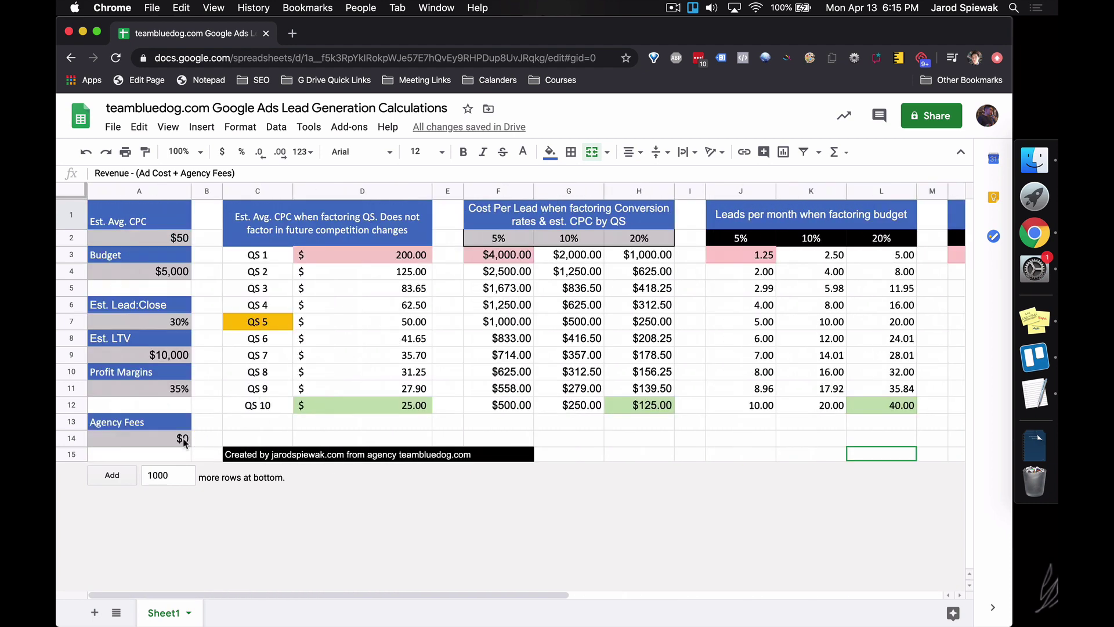
pyautogui.click(183, 441)
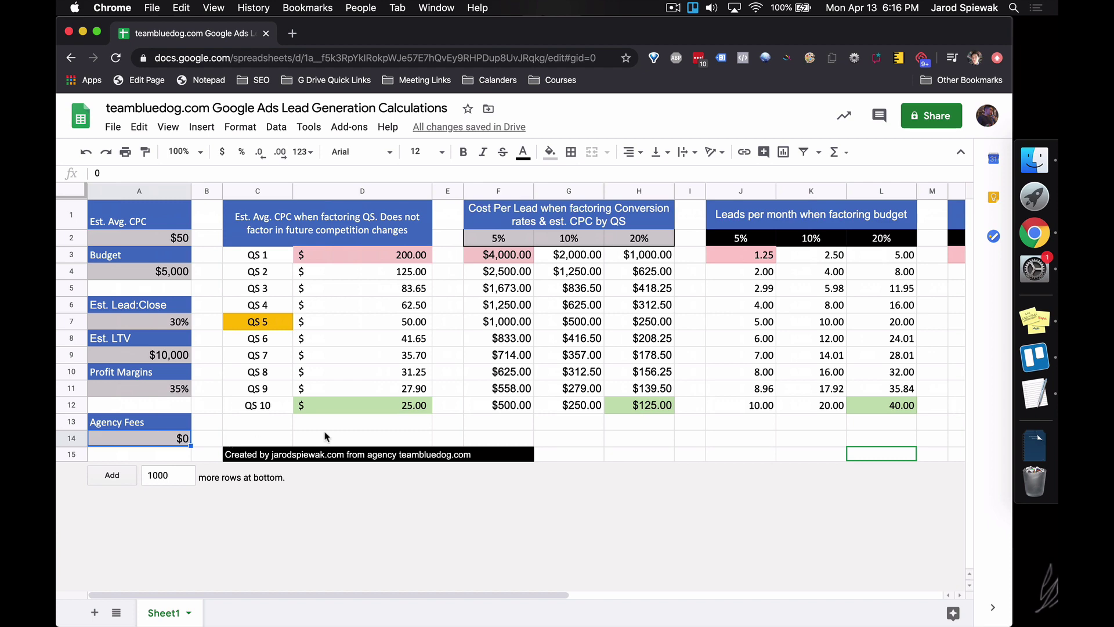
# Step: Trace the QS 1 revenue at 5% conversion back to its clients per month and the Est. LTV
pyautogui.hscroll(10, 342, 435)
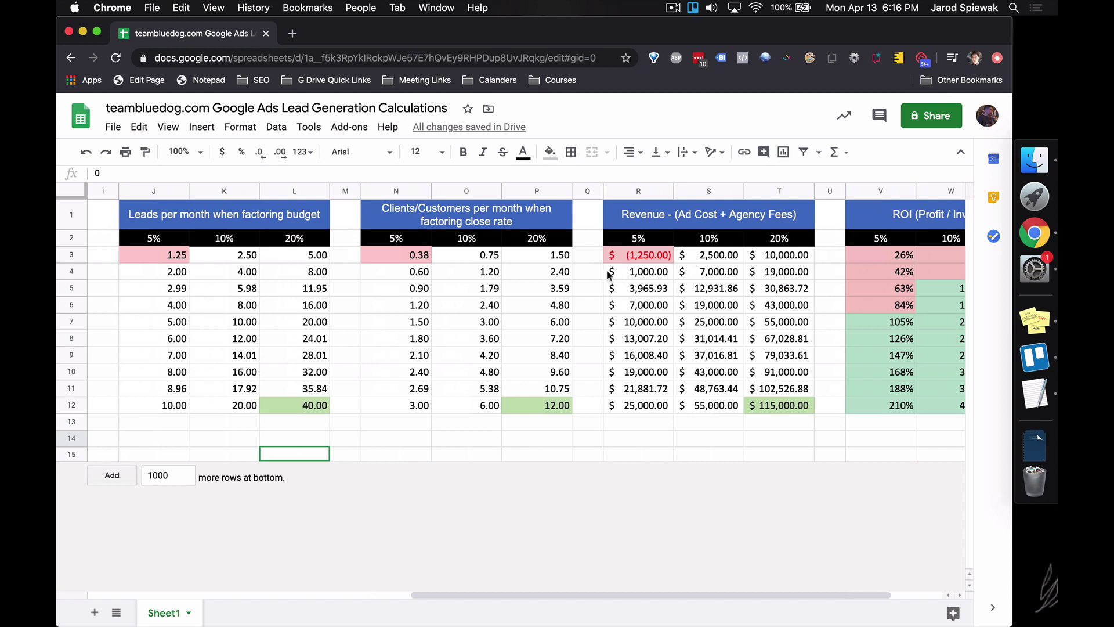
pyautogui.click(649, 258)
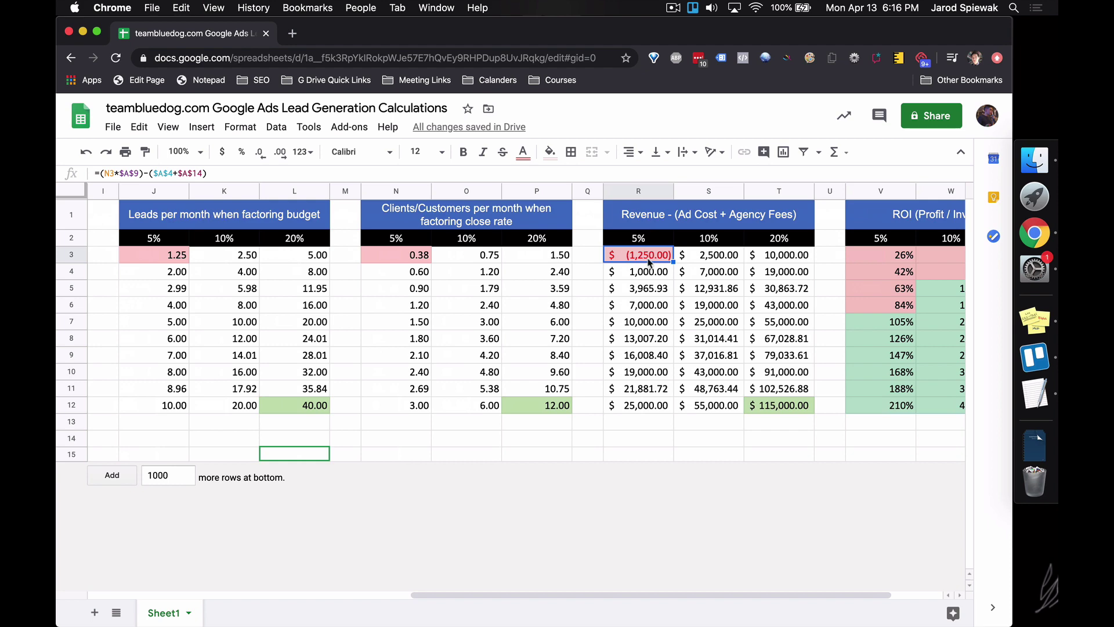
pyautogui.hscroll(-10, 648, 261)
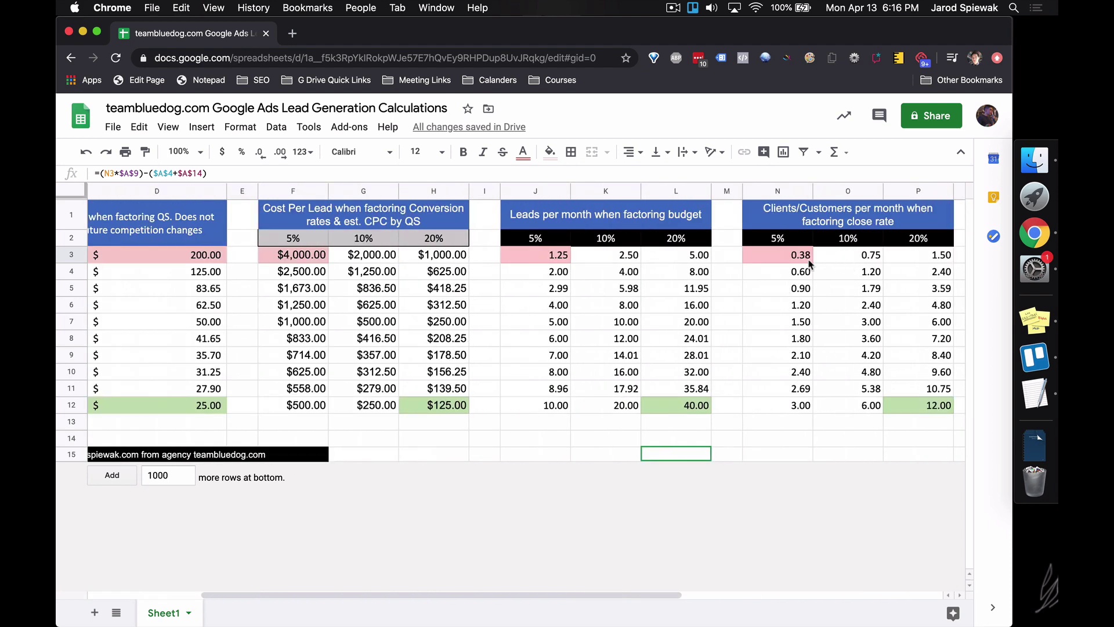
pyautogui.click(809, 260)
pyautogui.hscroll(-4, 805, 296)
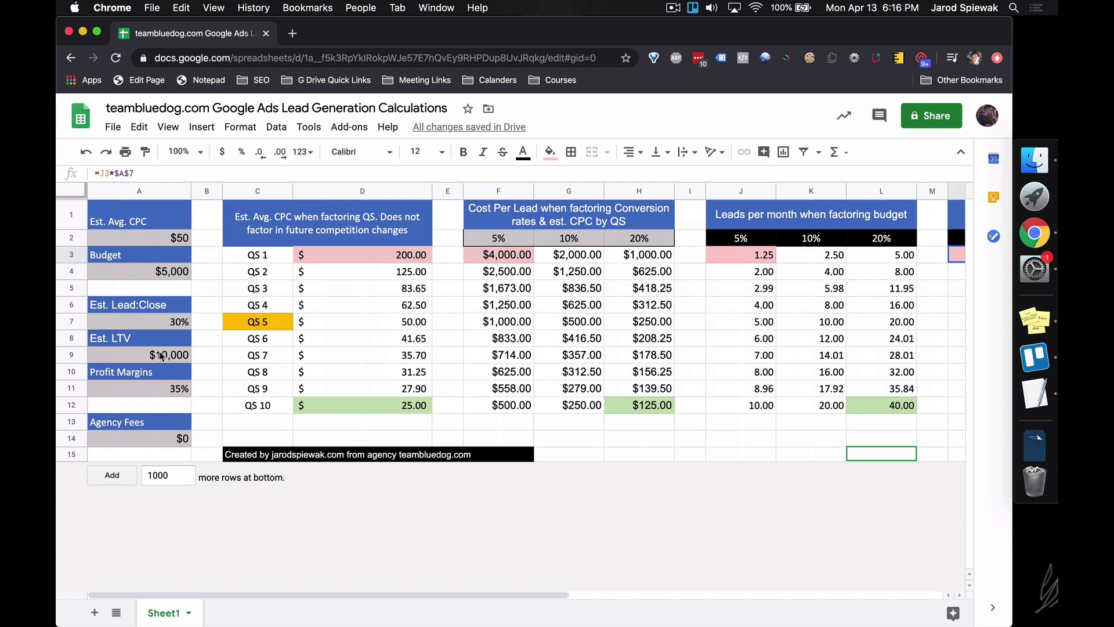
pyautogui.hscroll(5, 386, 371)
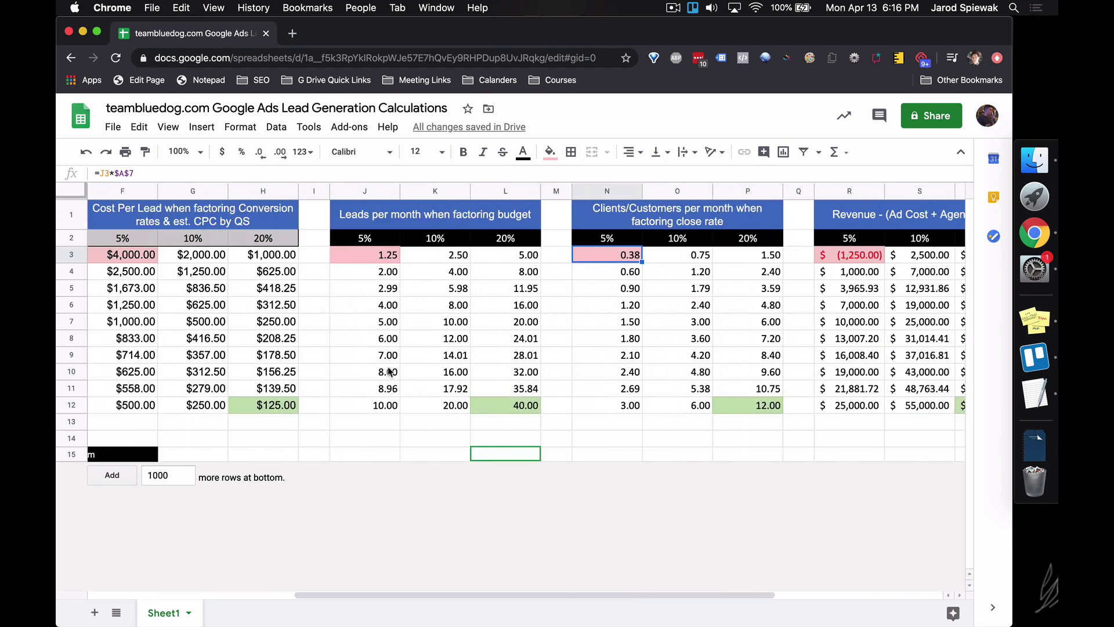
pyautogui.hscroll(3, 389, 371)
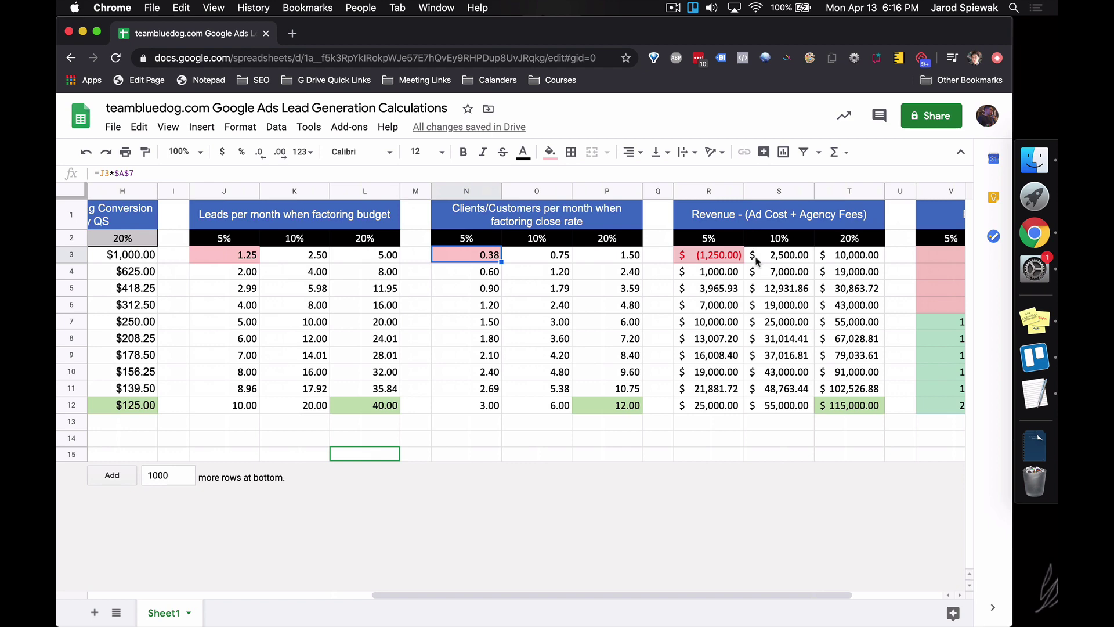
pyautogui.click(730, 260)
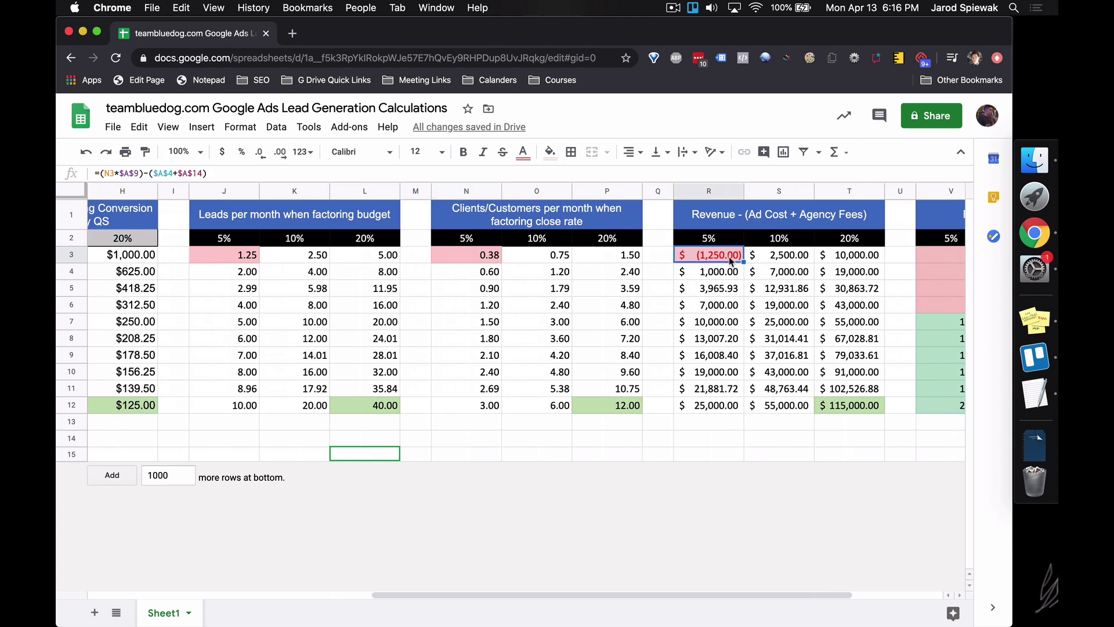
pyautogui.click(487, 261)
pyautogui.hscroll(-10, 464, 272)
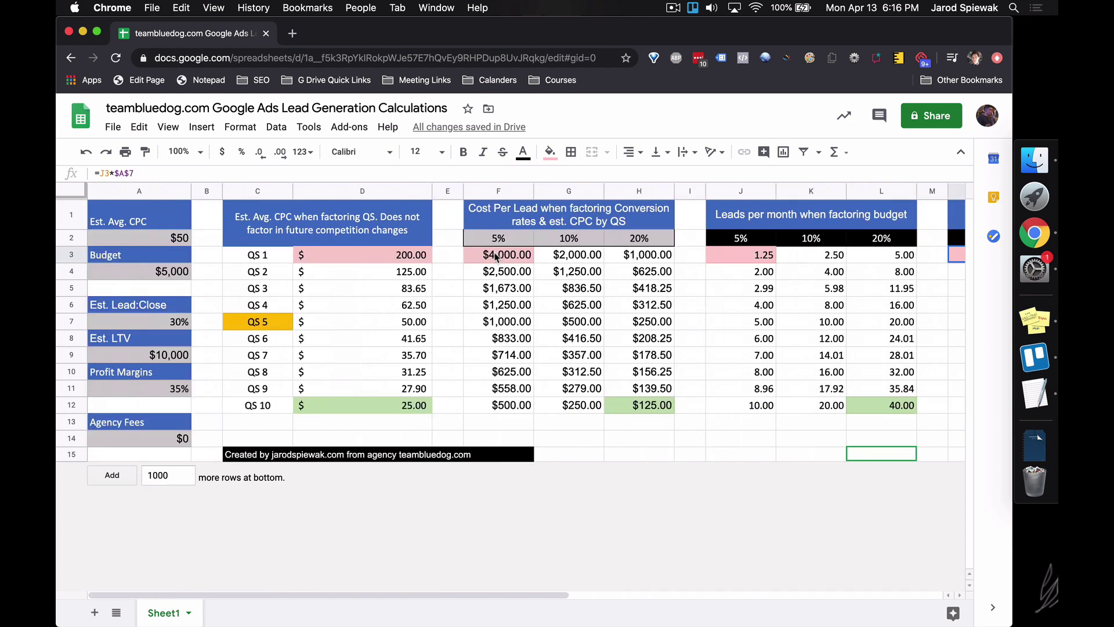
pyautogui.click(163, 359)
pyautogui.hscroll(8, 534, 366)
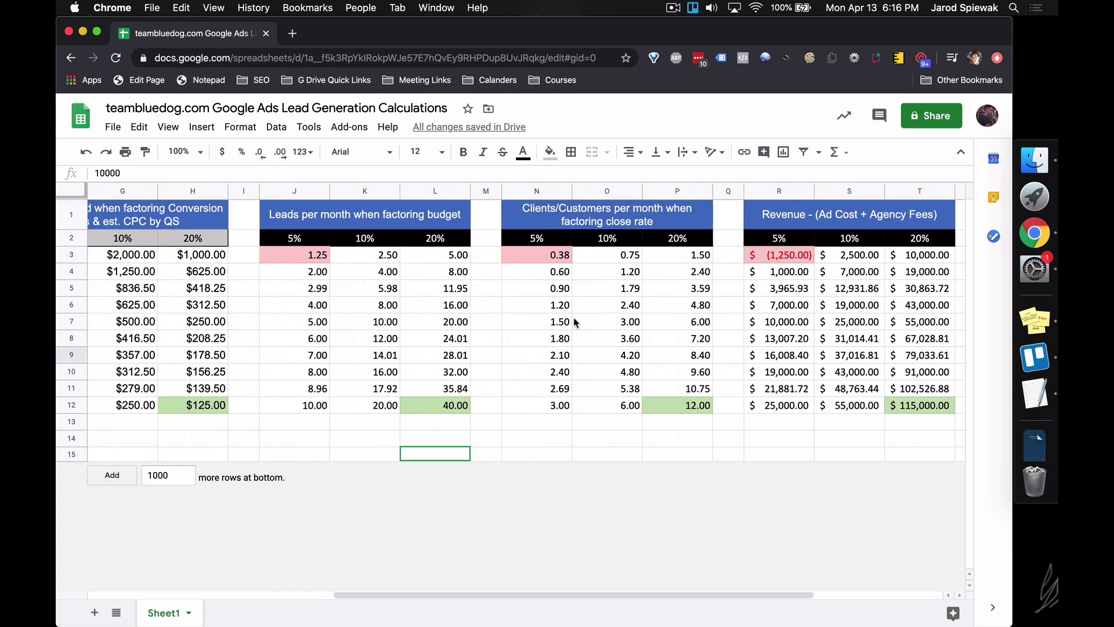
# Step: Try an Agency Fees value of 100, clear it and set the fees back to 0
pyautogui.hscroll(-5, 154, 343)
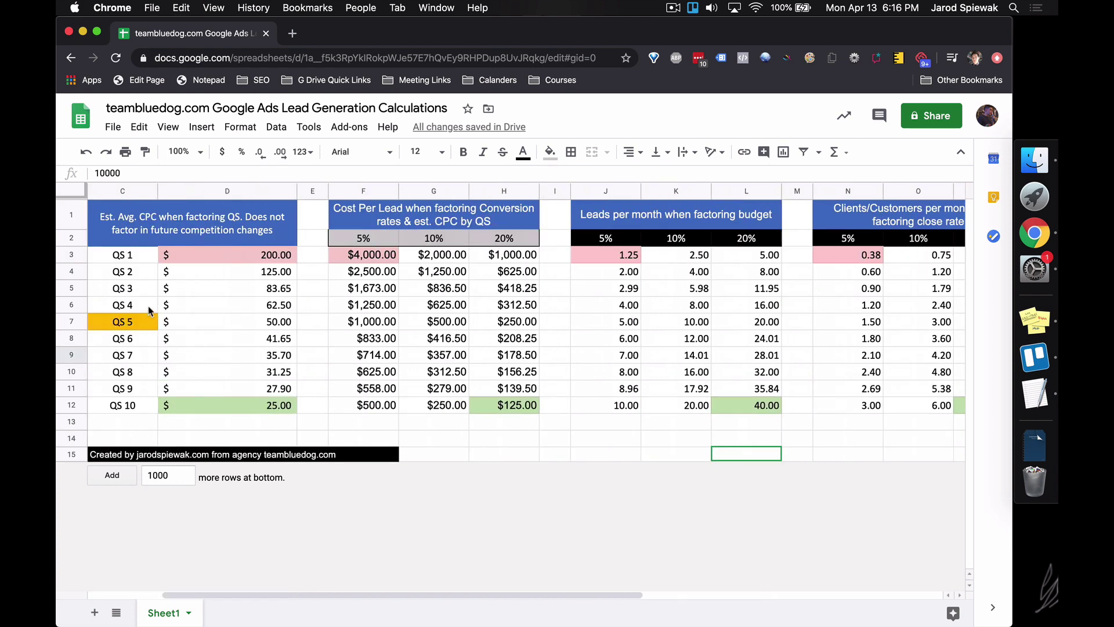
pyautogui.hscroll(-3, 169, 319)
pyautogui.click(170, 288)
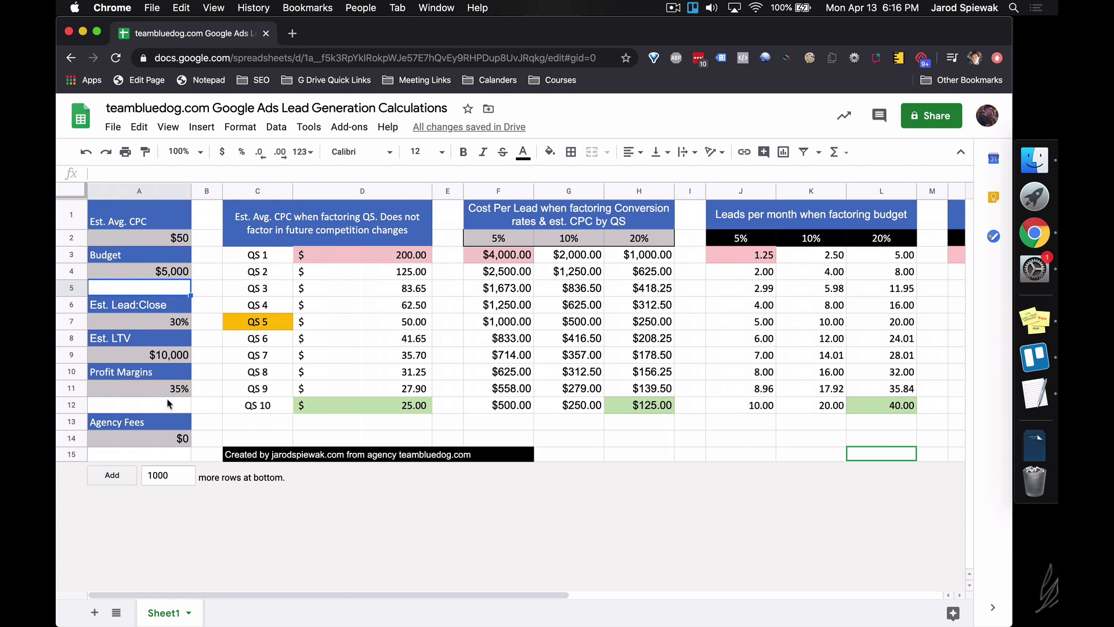
pyautogui.click(166, 443)
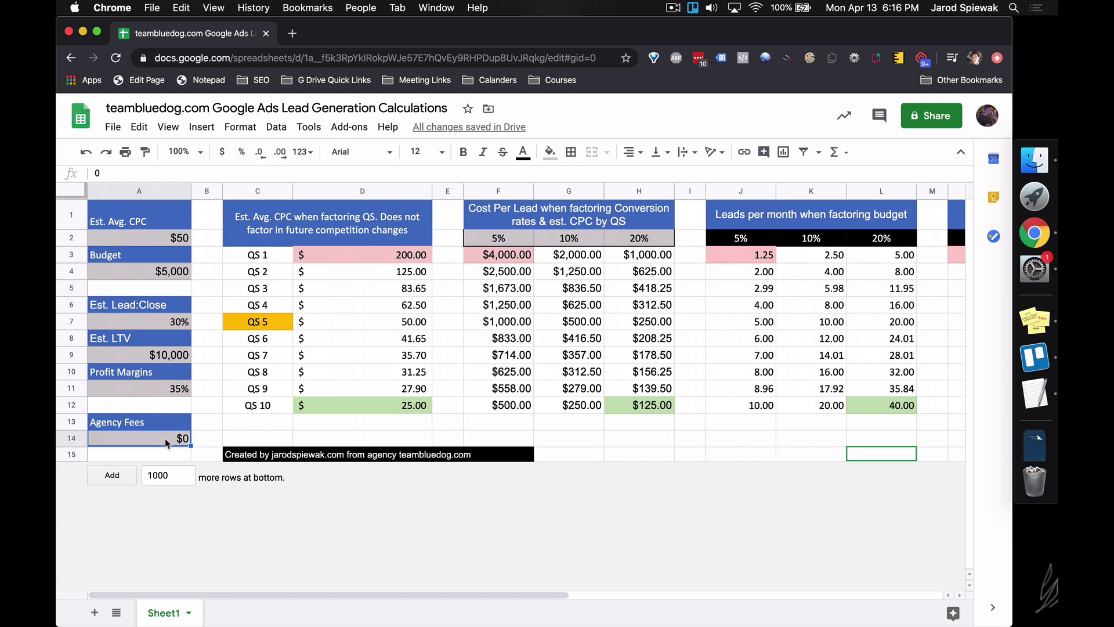
pyautogui.write('100')
pyautogui.press('Return')
pyautogui.press('Up')
pyautogui.press('Delete')
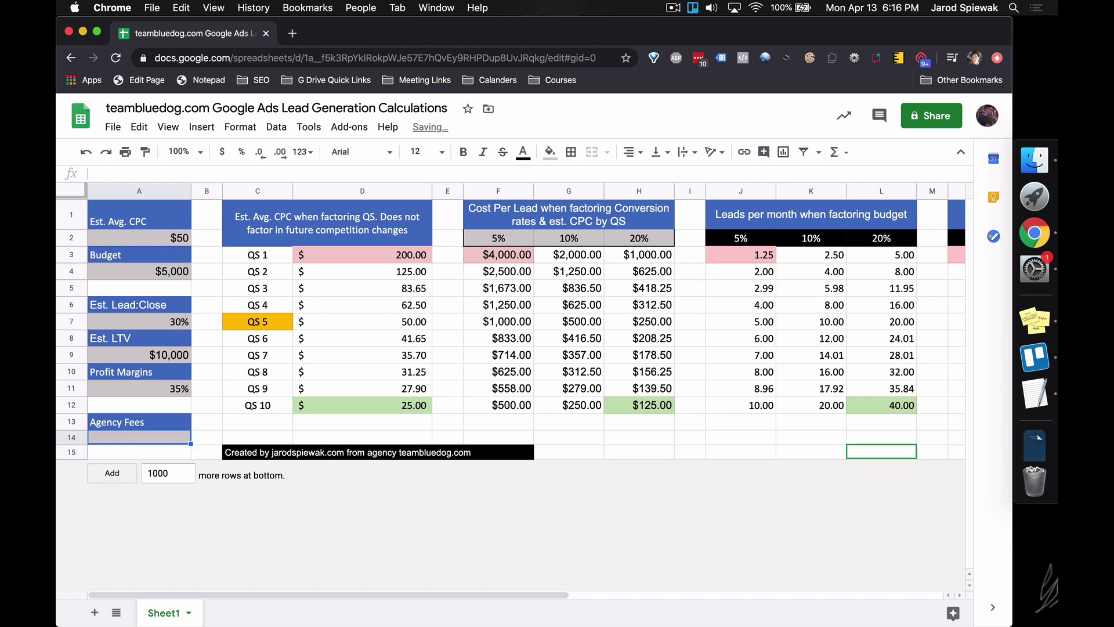
pyautogui.write('0')
pyautogui.press('Return')
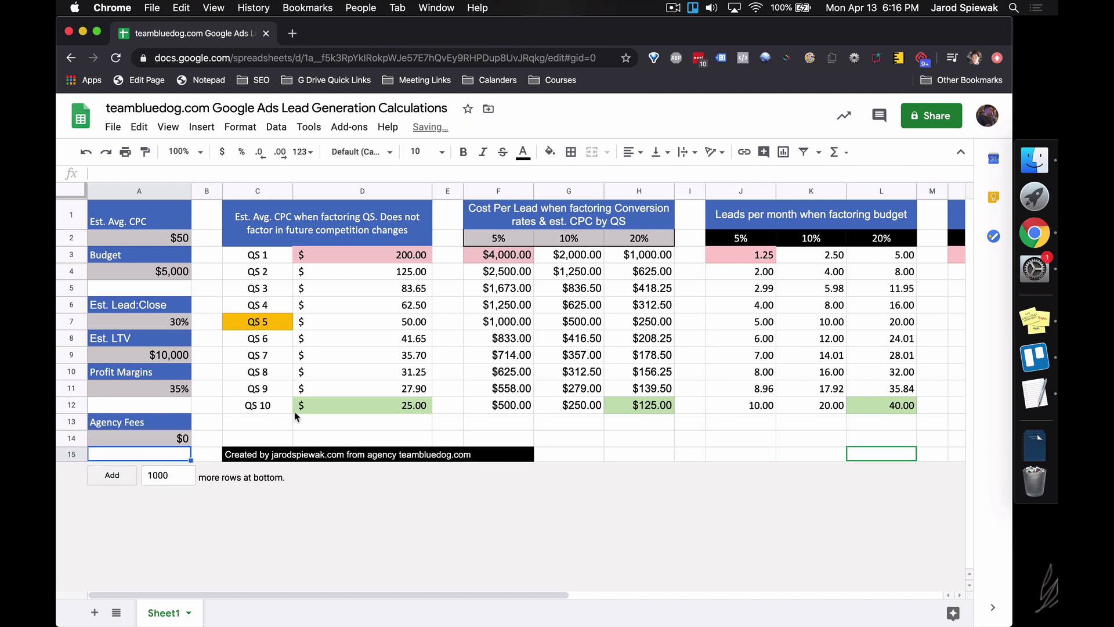
# Step: Check the Budget and Agency Fees cells, then compare QS 1 revenue at 5% conversion with QS 10 revenue at 20%
pyautogui.click(149, 268)
pyautogui.click(168, 440)
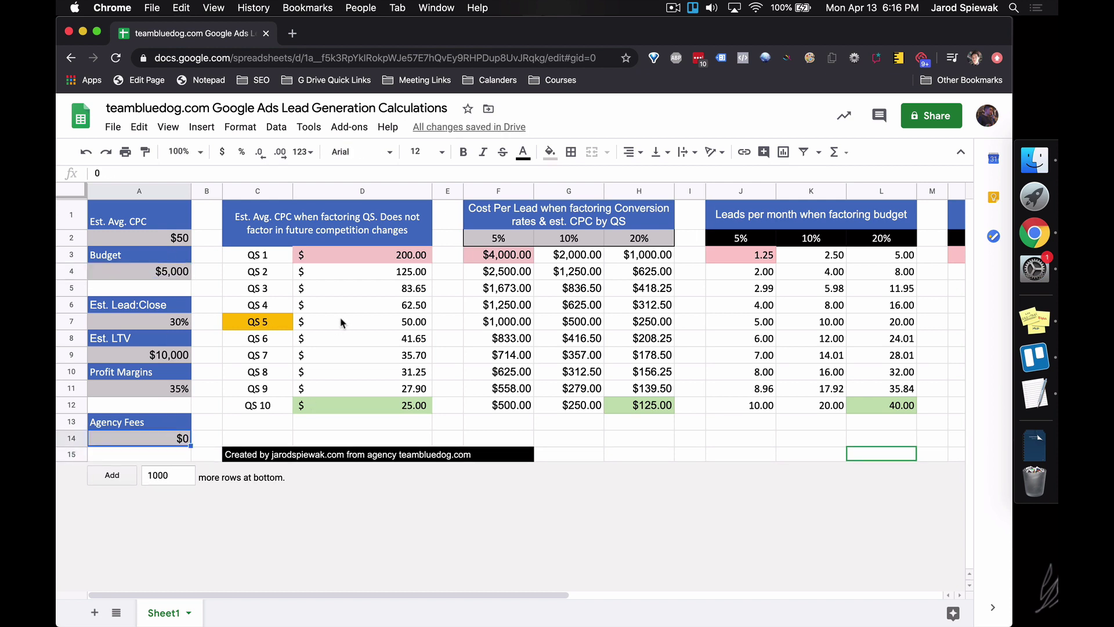
pyautogui.hscroll(15, 340, 323)
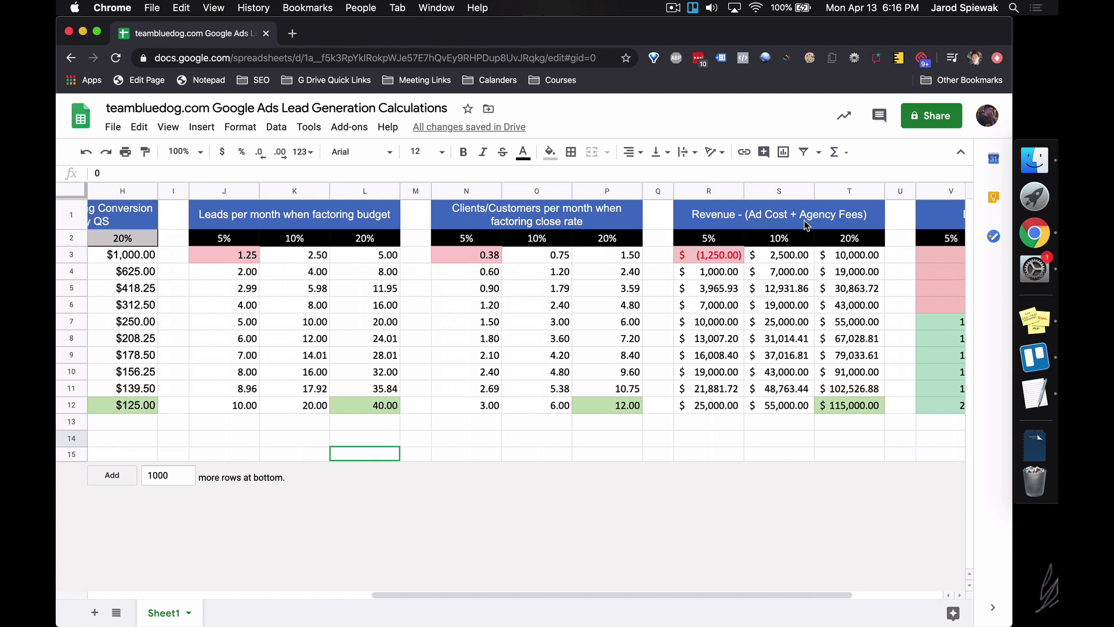
pyautogui.click(731, 260)
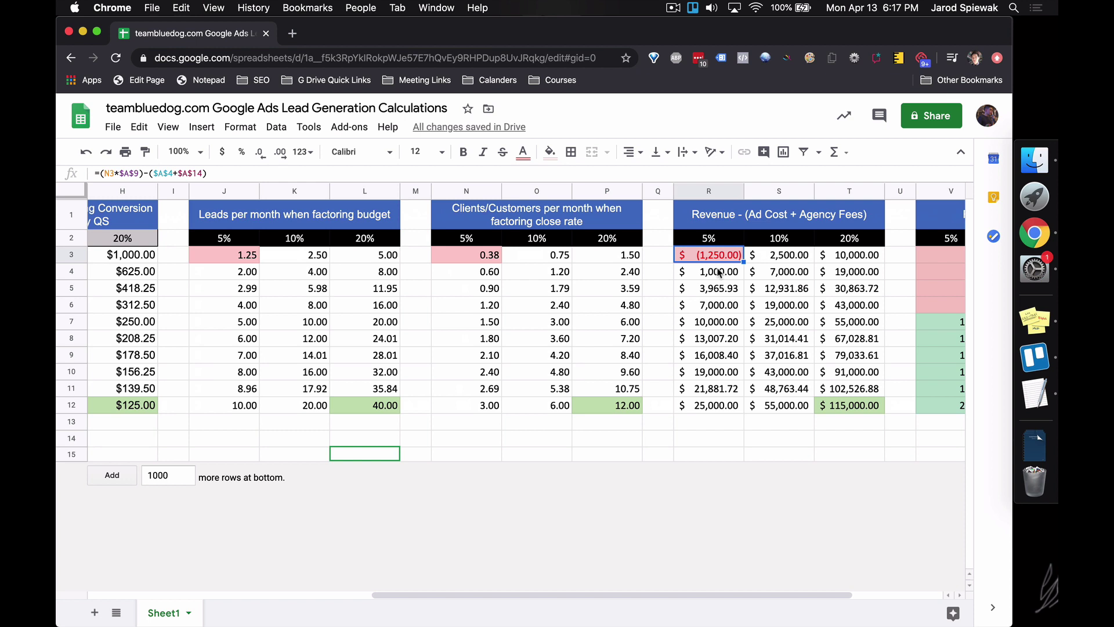
pyautogui.click(868, 422)
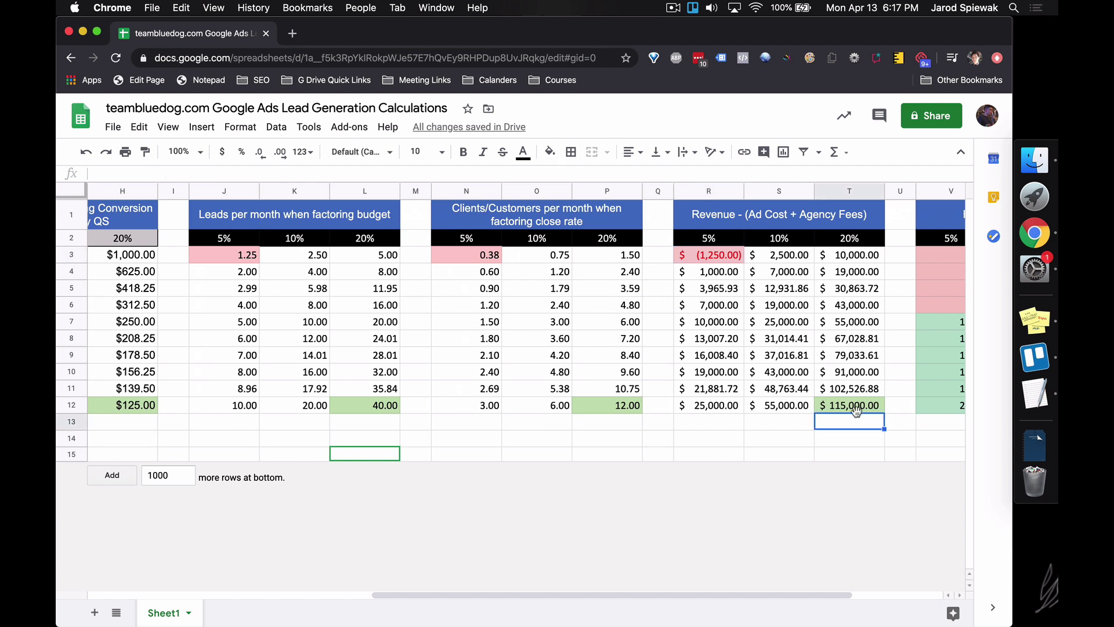
pyautogui.click(854, 407)
pyautogui.click(854, 442)
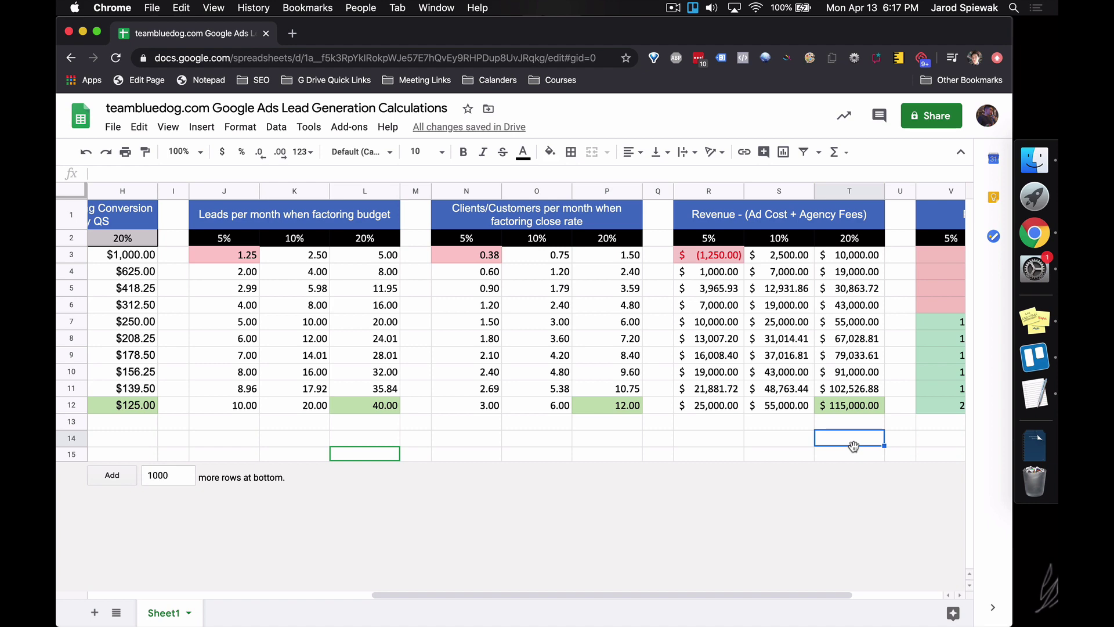
# Step: Look over the ROI (Profit / Investment) table and check the Profit Margins value it depends on
pyautogui.hscroll(4, 734, 379)
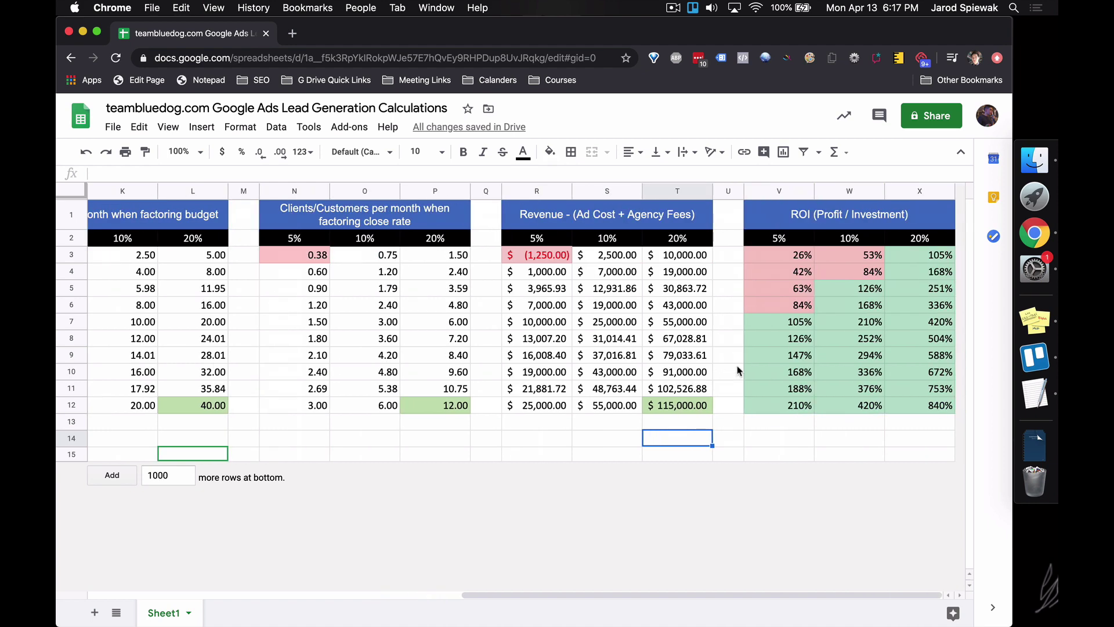
pyautogui.hscroll(-10, 729, 283)
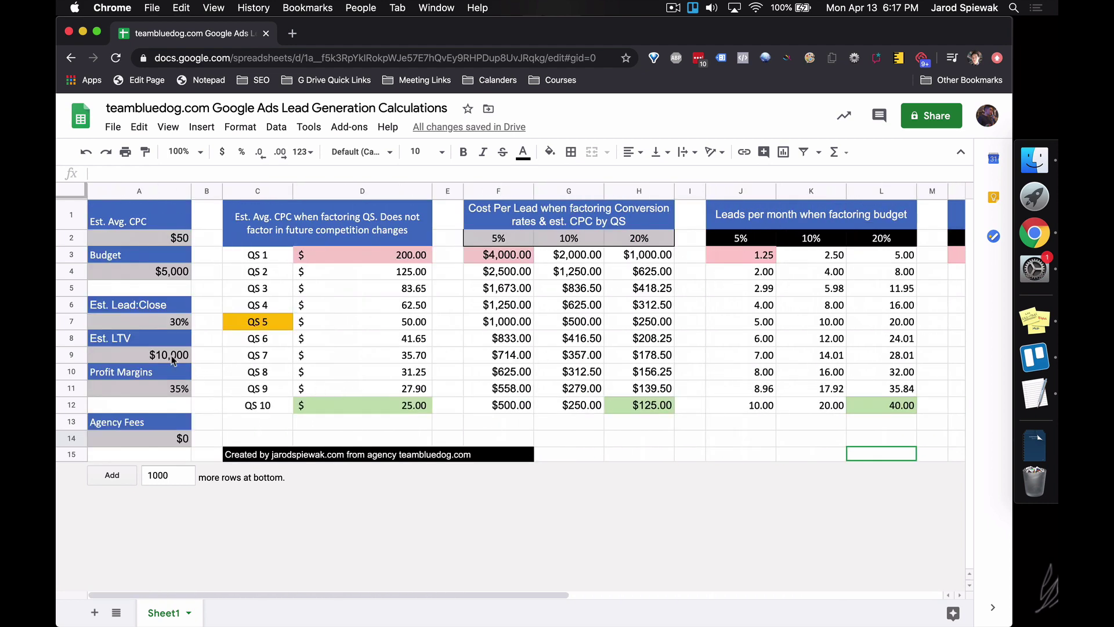
pyautogui.click(203, 361)
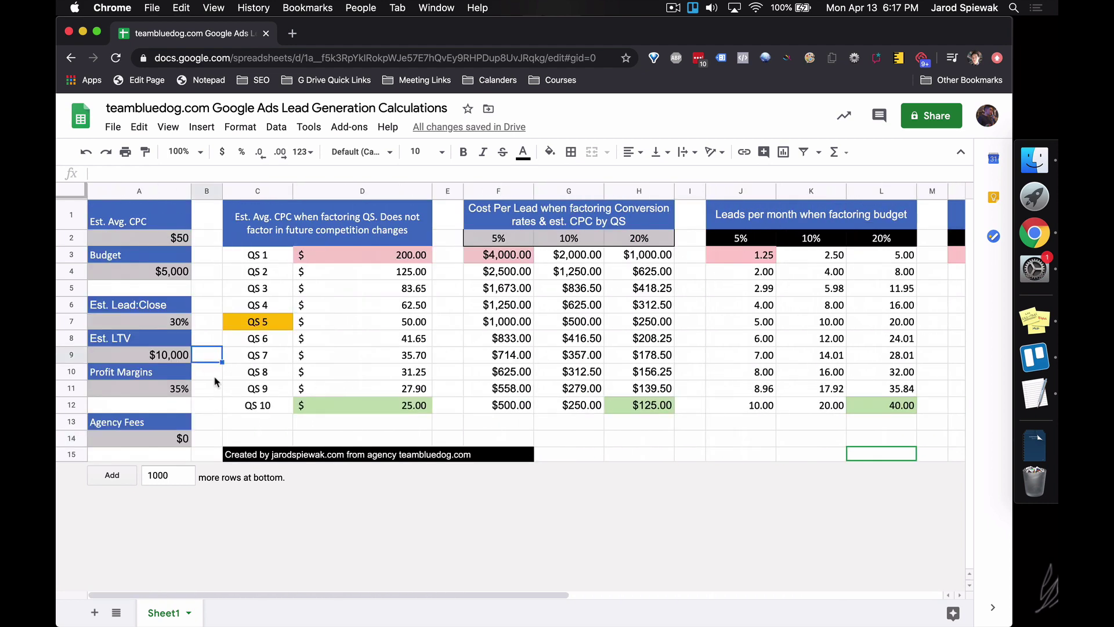
pyautogui.click(135, 390)
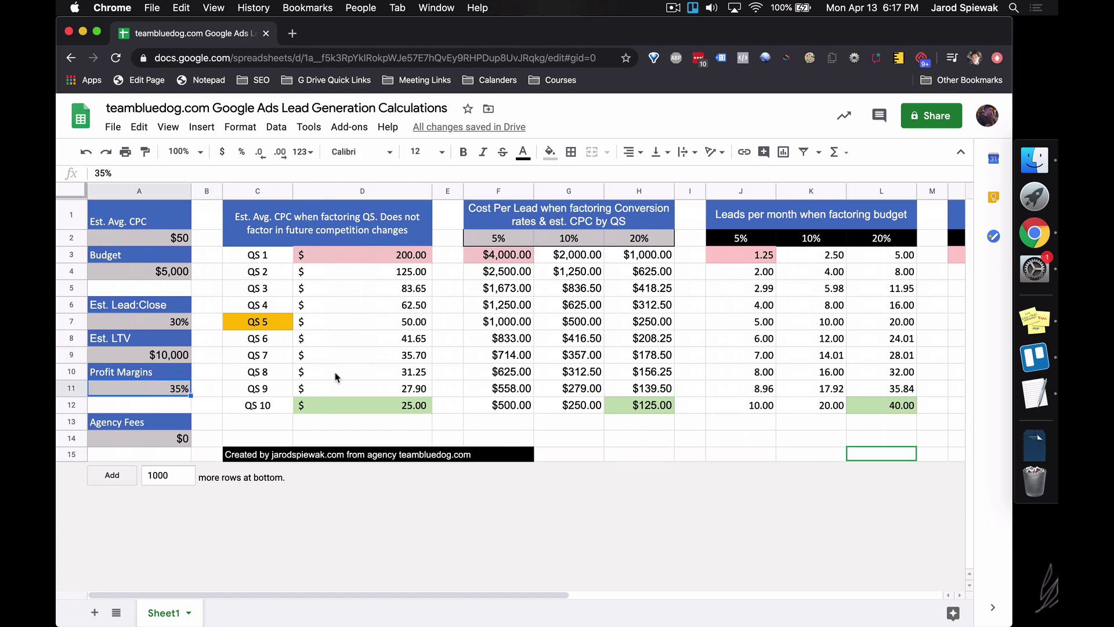
# Step: Compare the ROI for QS 1 at 5% conversion with the ROI for QS 10 at 20% conversion
pyautogui.hscroll(10, 335, 378)
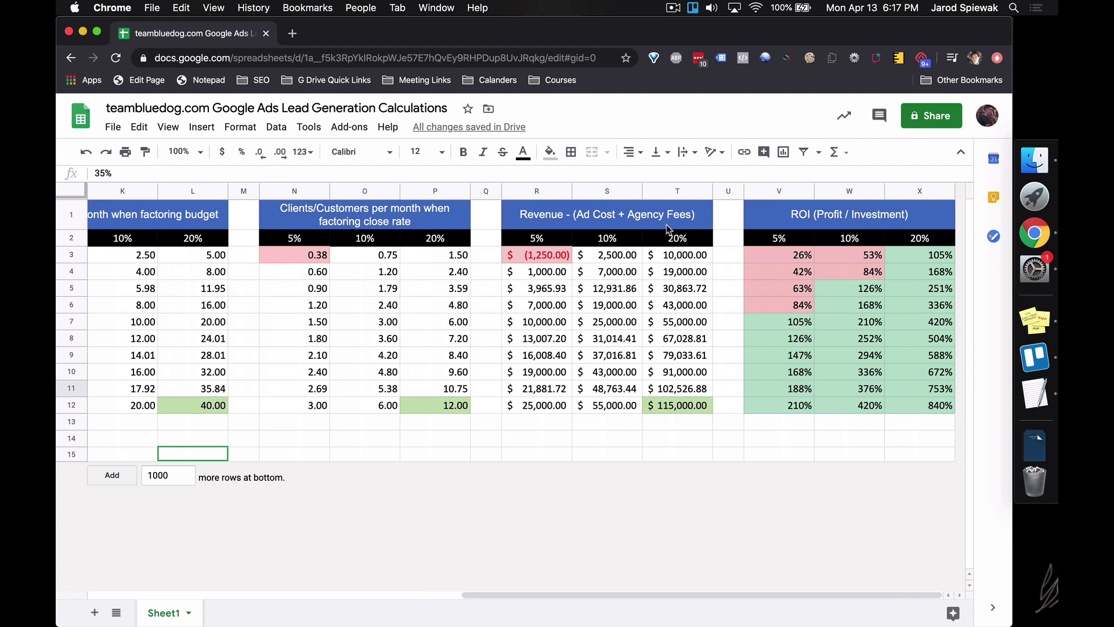
pyautogui.click(783, 255)
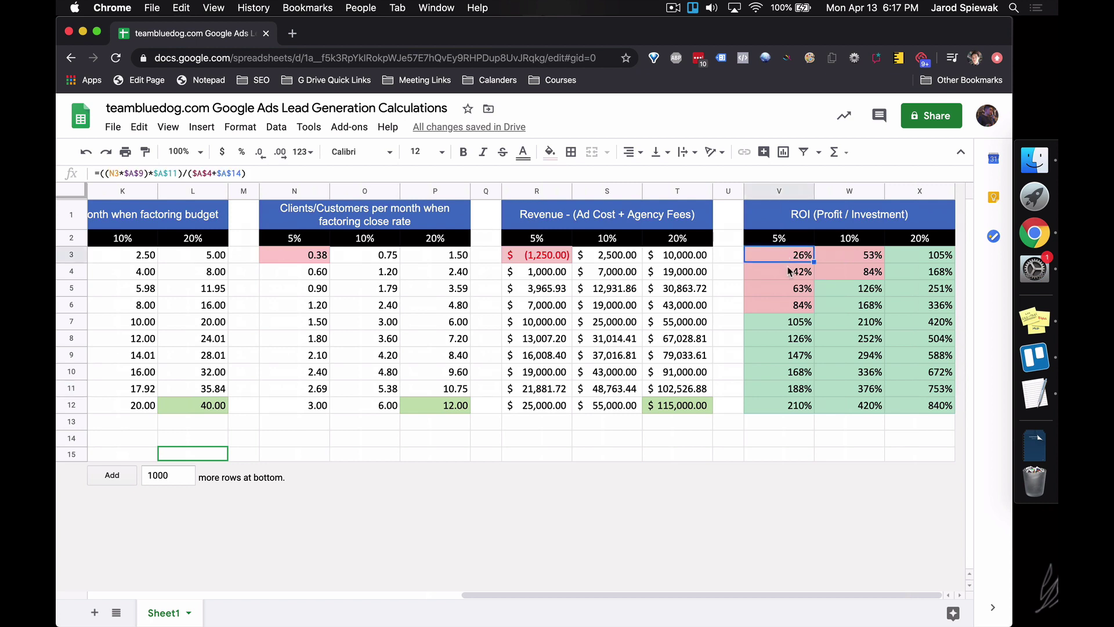
pyautogui.click(922, 405)
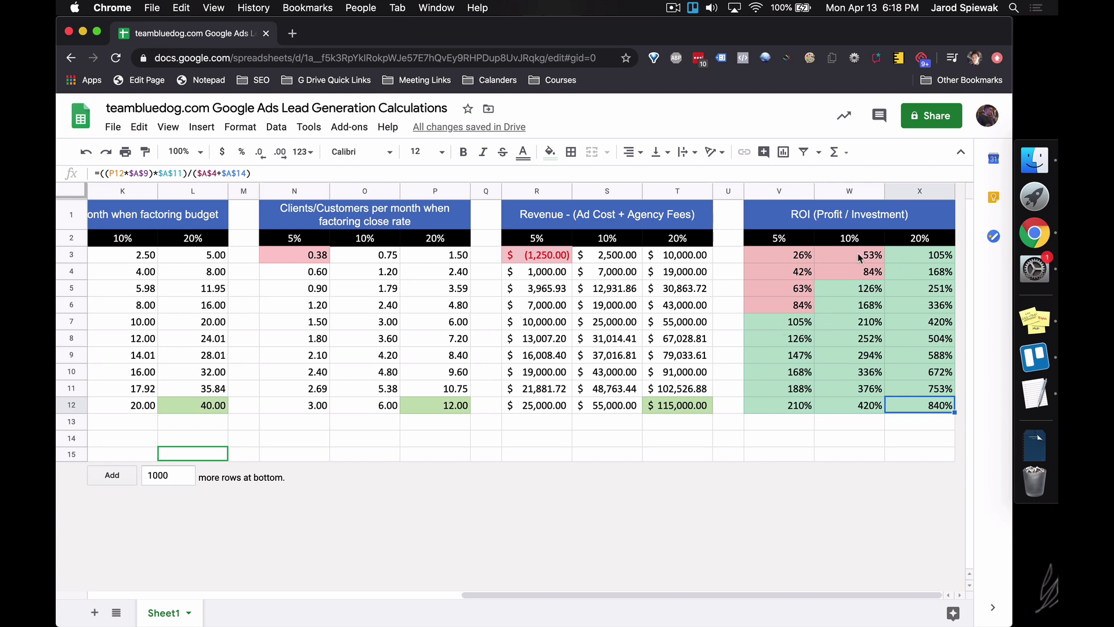
# Step: Examine the ROI at 20% conversion for the lowest quality scores, QS 1 and QS 2
pyautogui.click(919, 255)
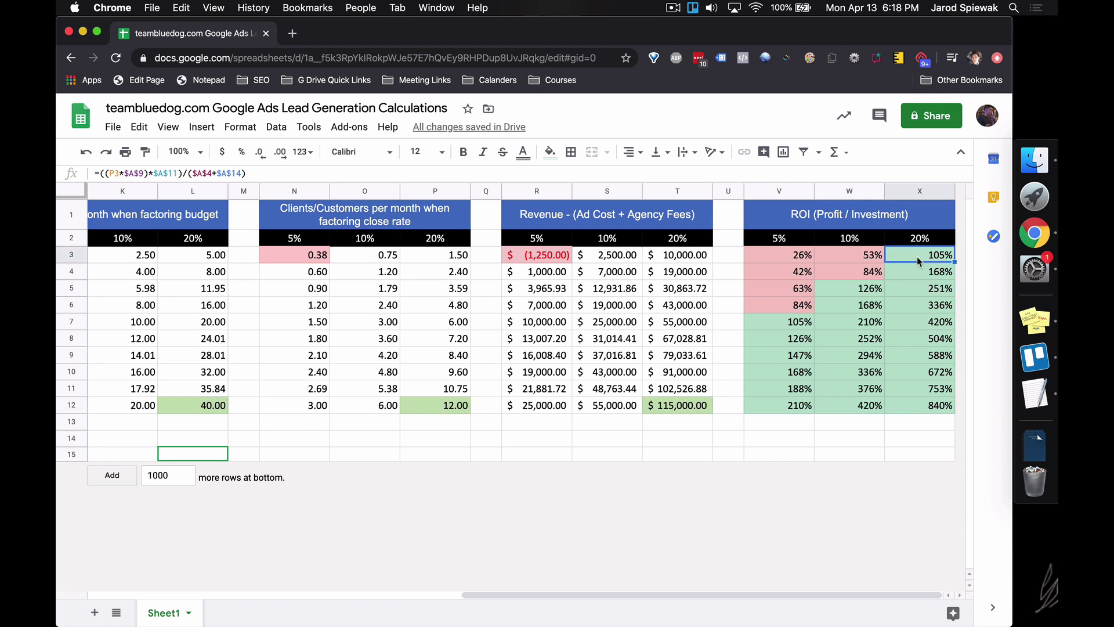
pyautogui.click(917, 238)
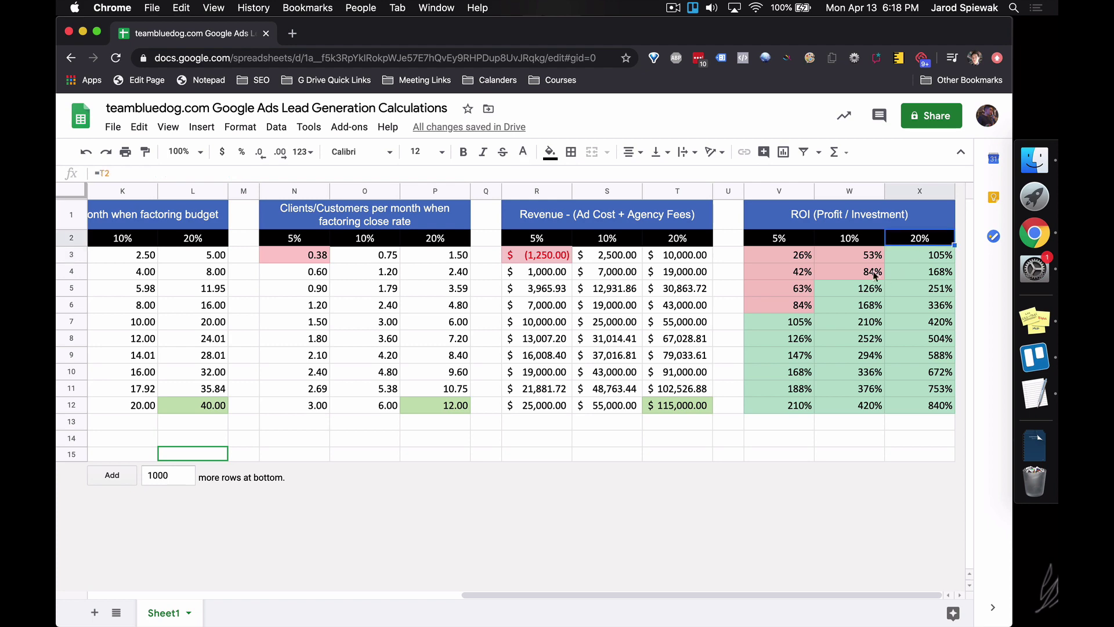
pyautogui.hscroll(-10, 667, 307)
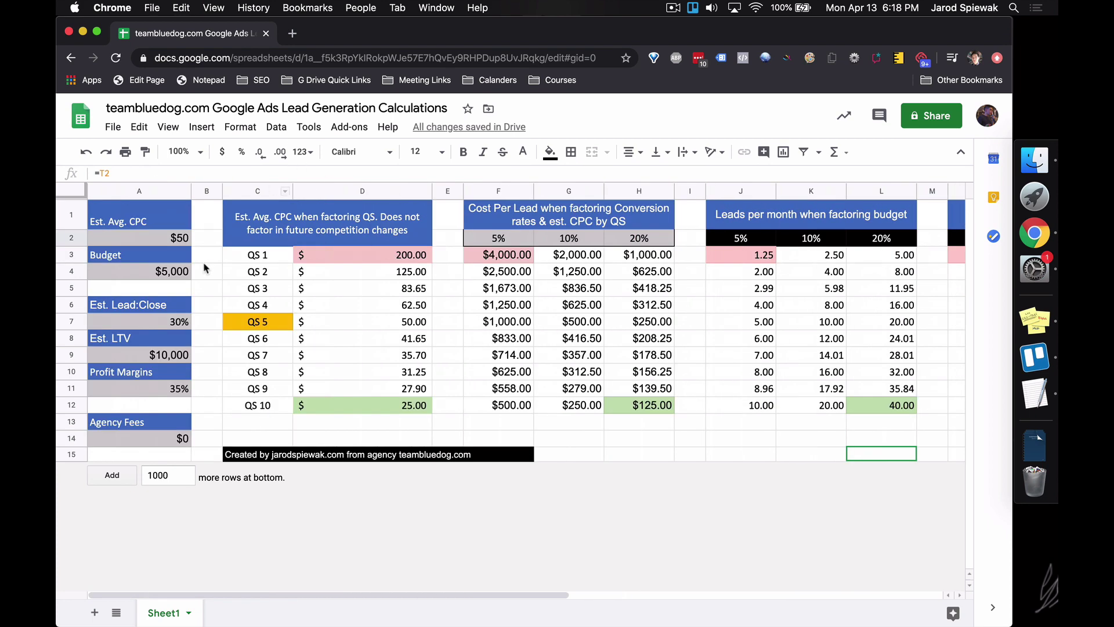
pyautogui.hscroll(10, 804, 323)
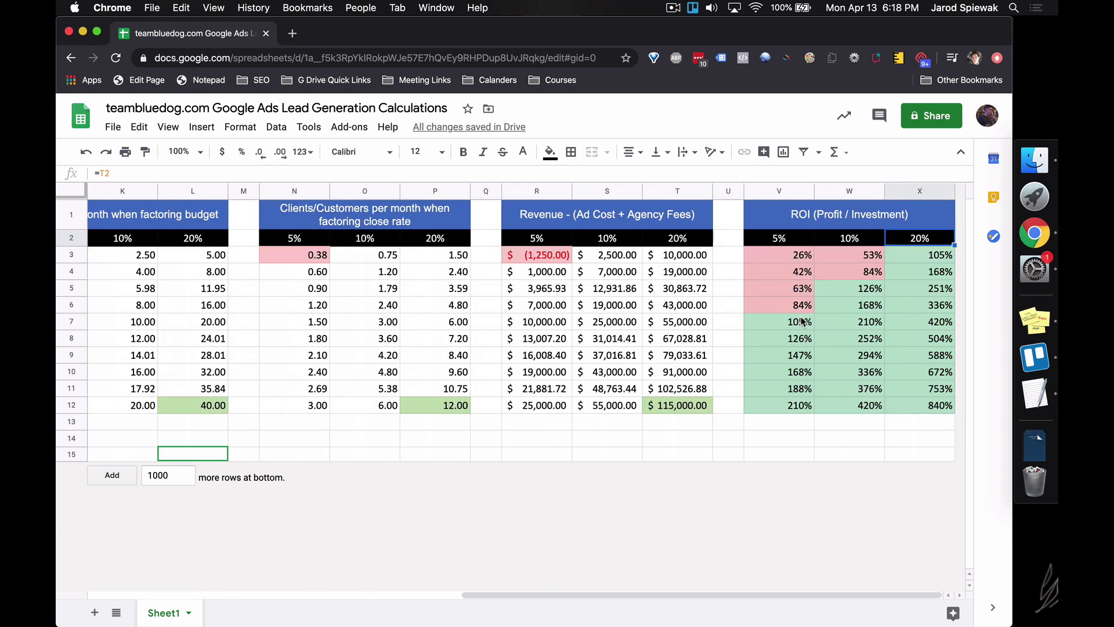
pyautogui.click(909, 268)
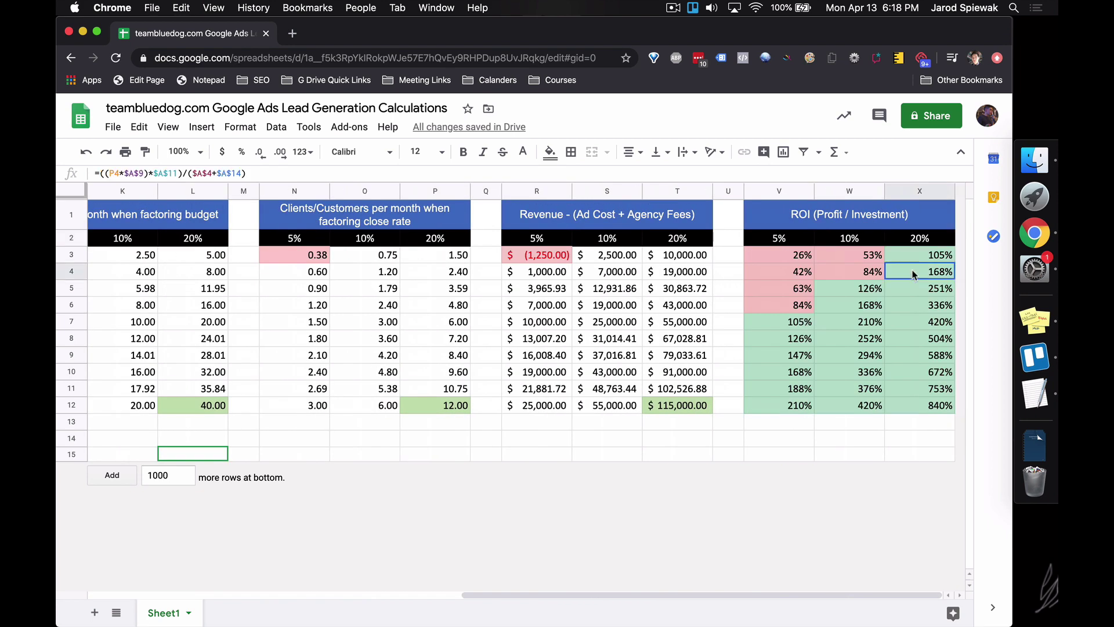
# Step: Find the quality score at which ROI turns profitable at 10% conversion and at 5% conversion
pyautogui.click(858, 242)
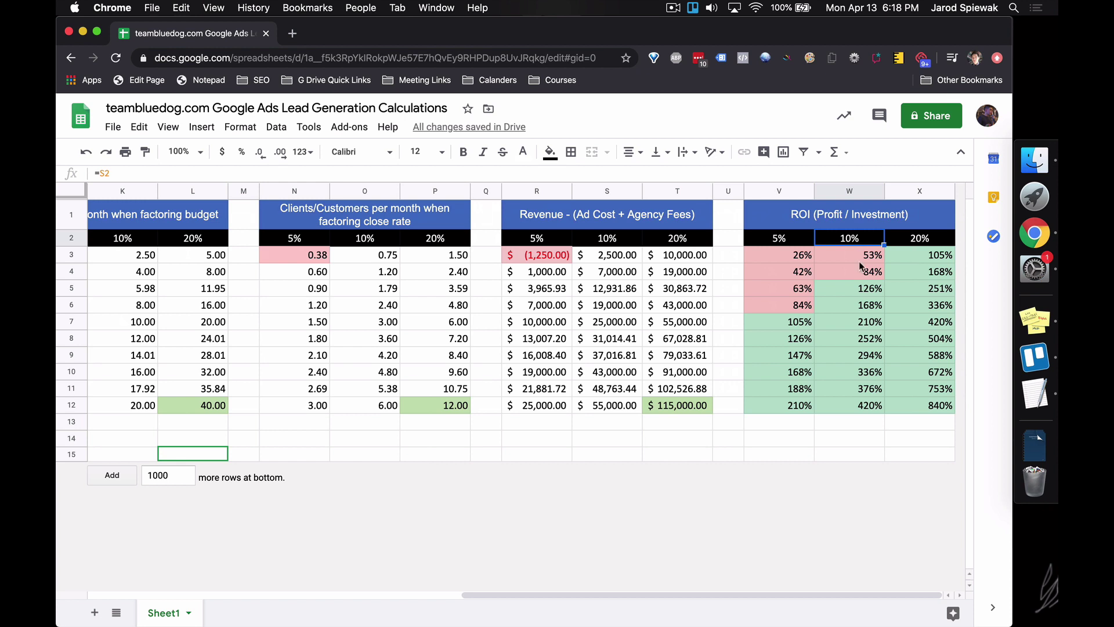
pyautogui.click(866, 292)
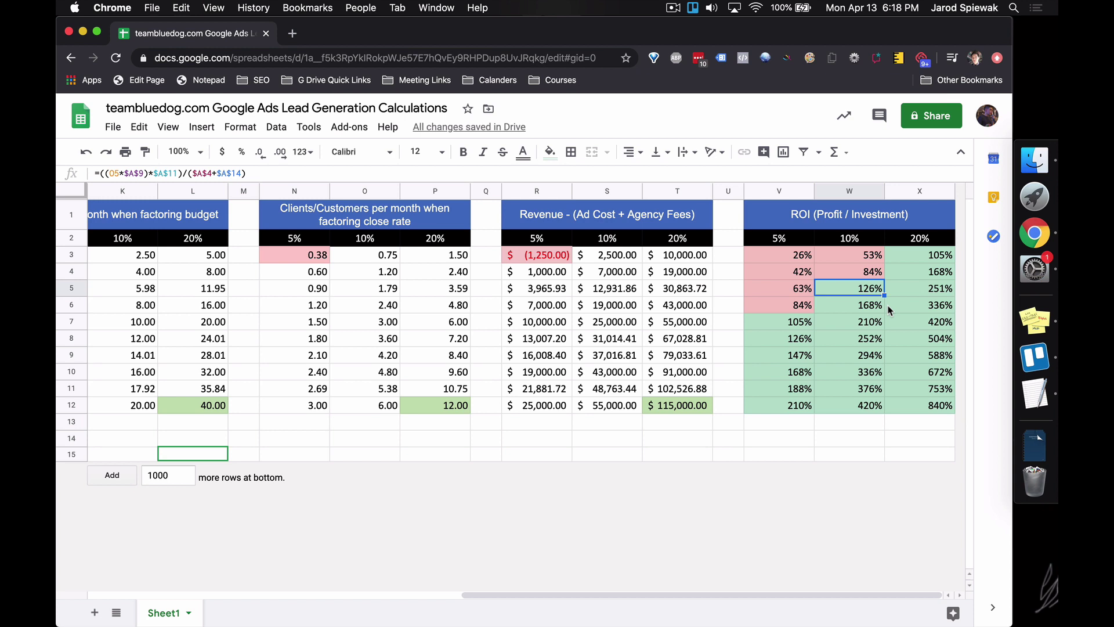
pyautogui.click(790, 242)
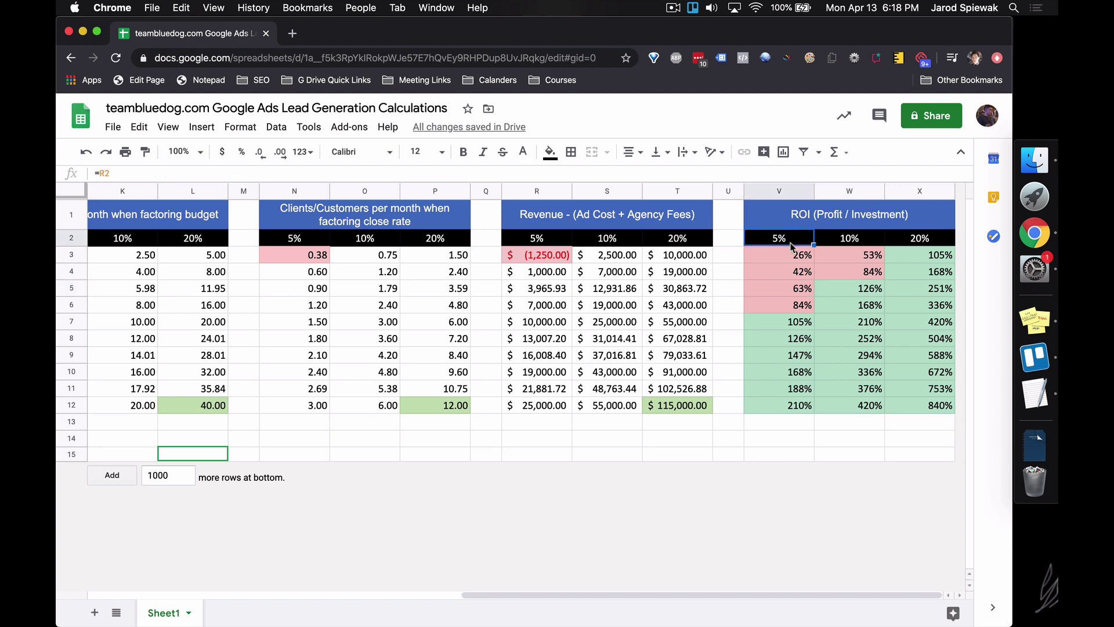
pyautogui.click(800, 322)
pyautogui.click(799, 271)
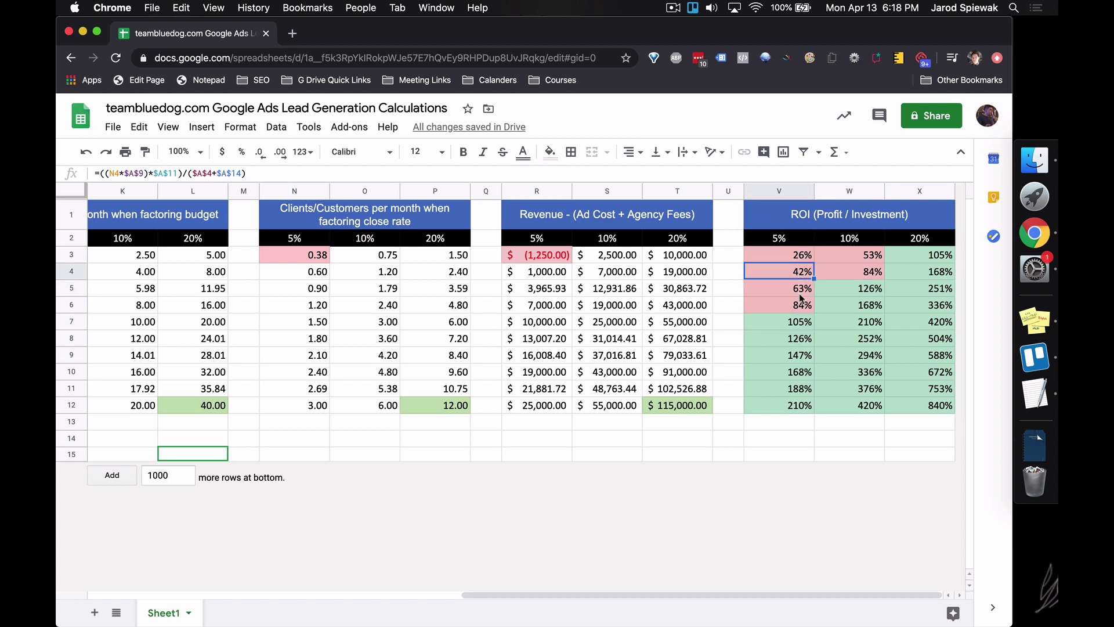
pyautogui.press('Down')
pyautogui.press('Down')
pyautogui.press('Down')
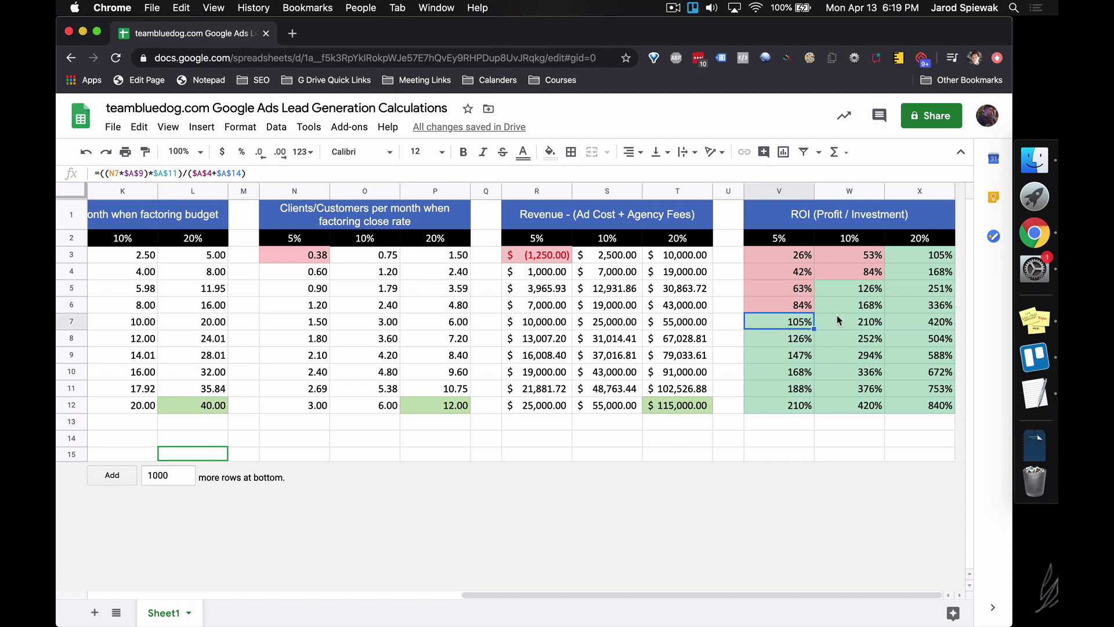
# Step: Compare the QS 5 ROI at 5% and 10% conversion with the QS 3 ROI at 10% conversion
pyautogui.click(838, 323)
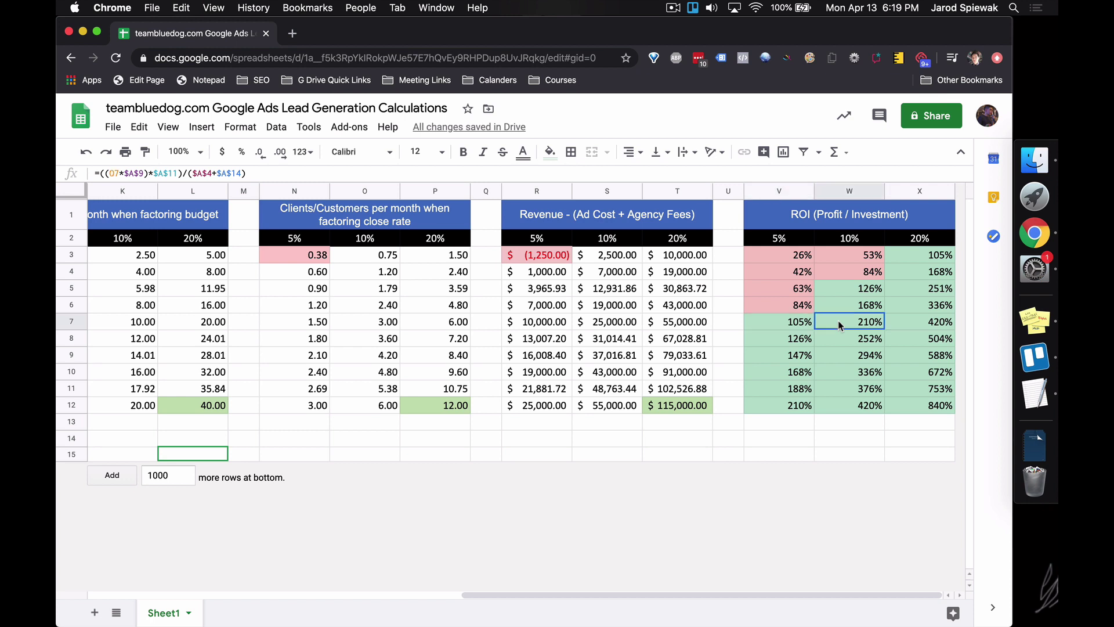
pyautogui.click(797, 239)
pyautogui.click(804, 325)
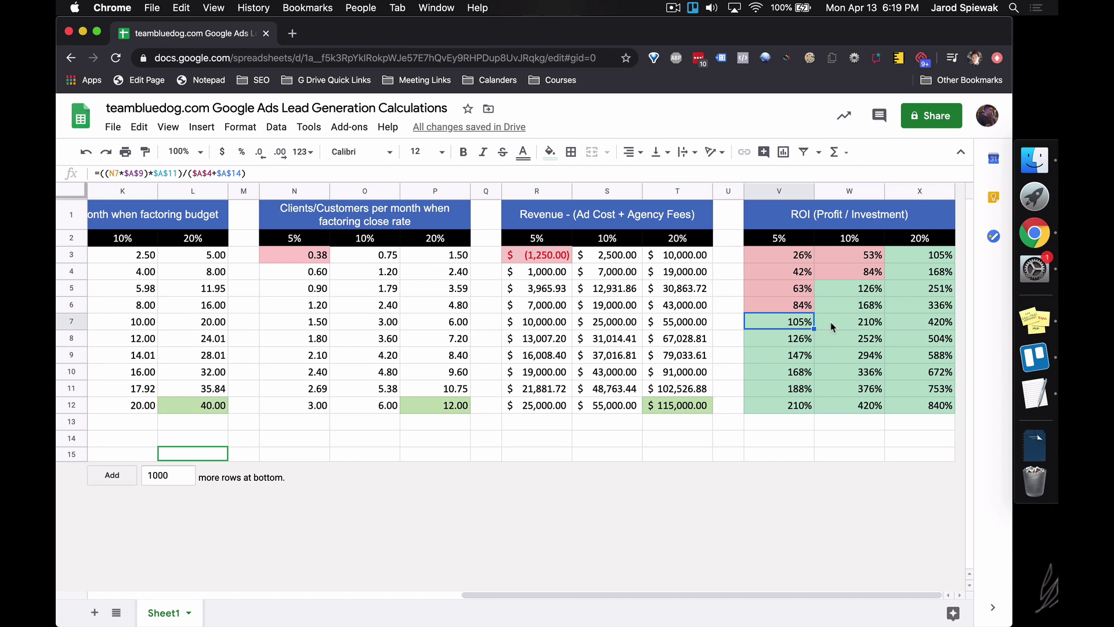
pyautogui.click(835, 289)
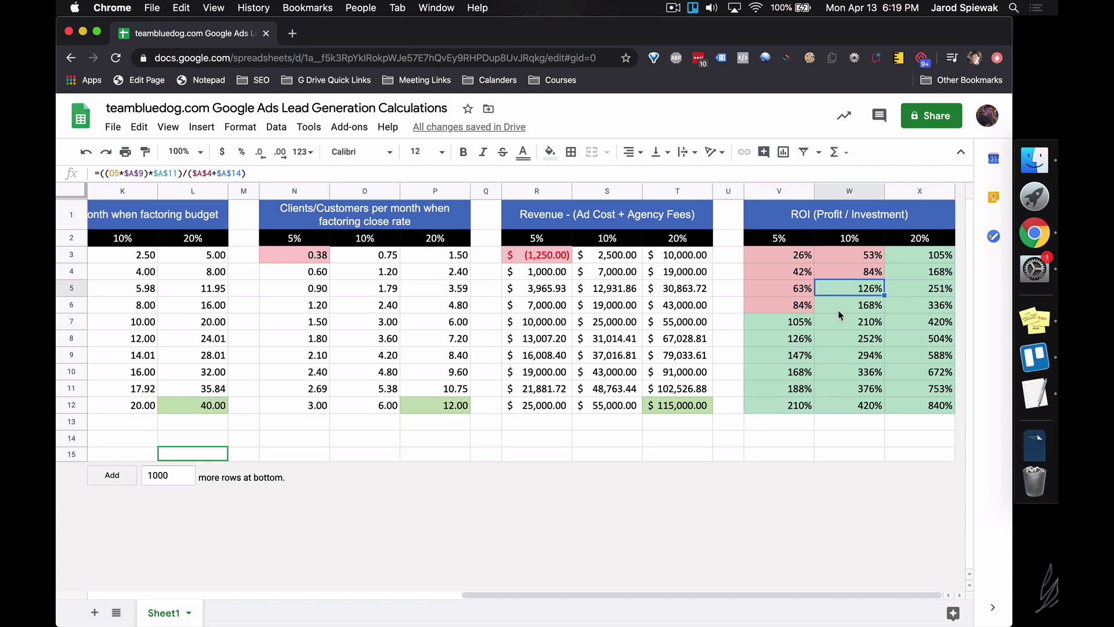
pyautogui.click(841, 241)
pyautogui.click(854, 289)
# Step: Review the Est. Avg. CPC and Budget inputs and the 5%, 10% and 20% conversion rates of the Cost Per Lead table
pyautogui.hscroll(-10, 490, 328)
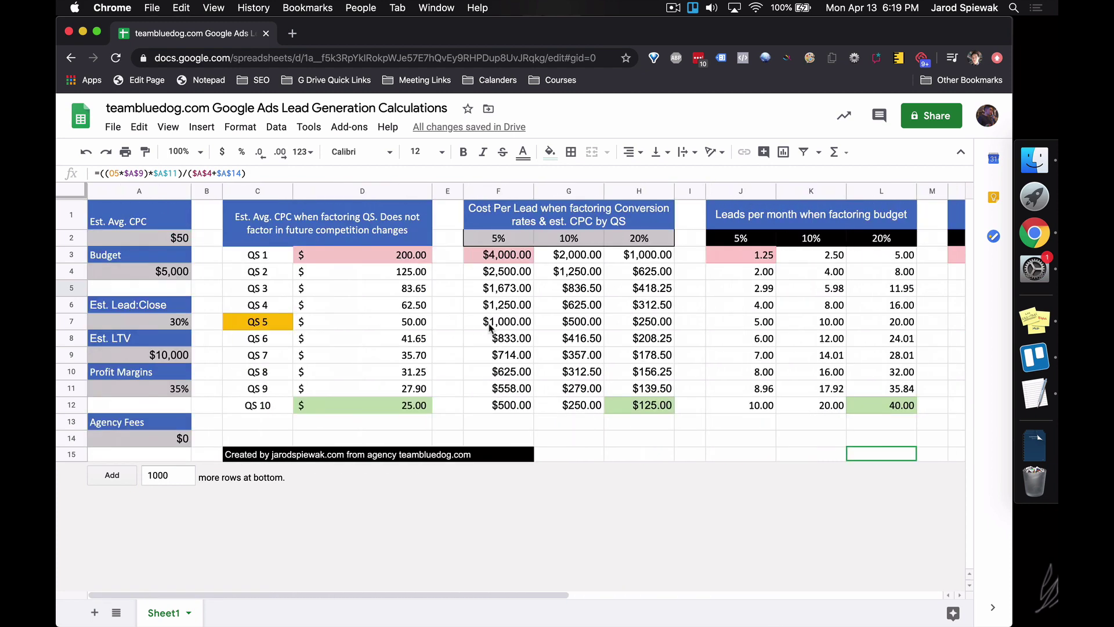
pyautogui.click(199, 278)
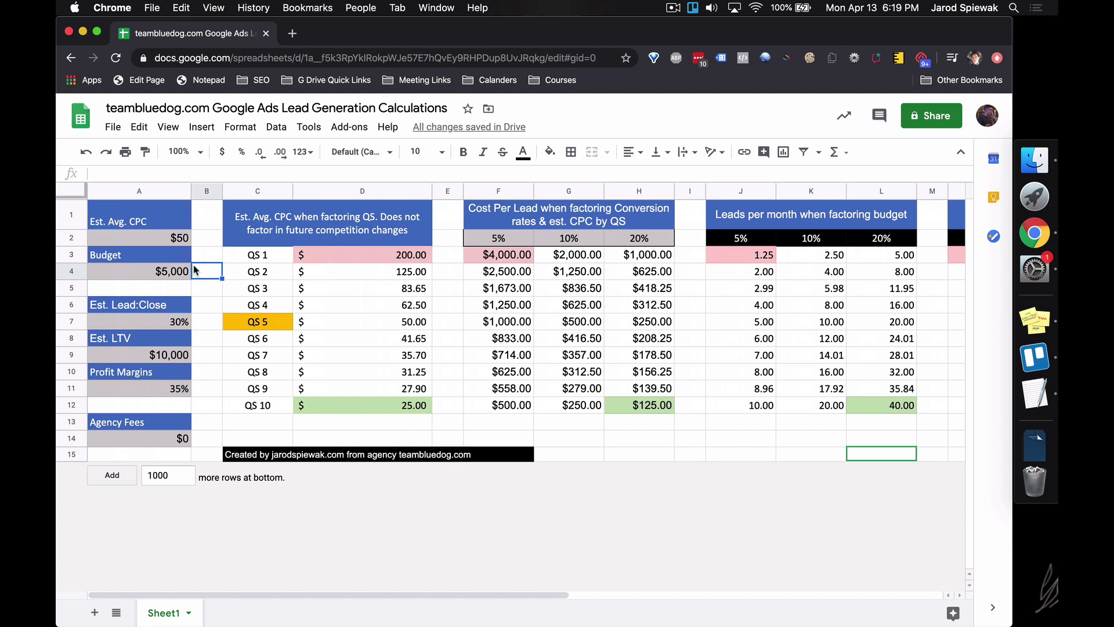
pyautogui.click(178, 239)
pyautogui.click(171, 270)
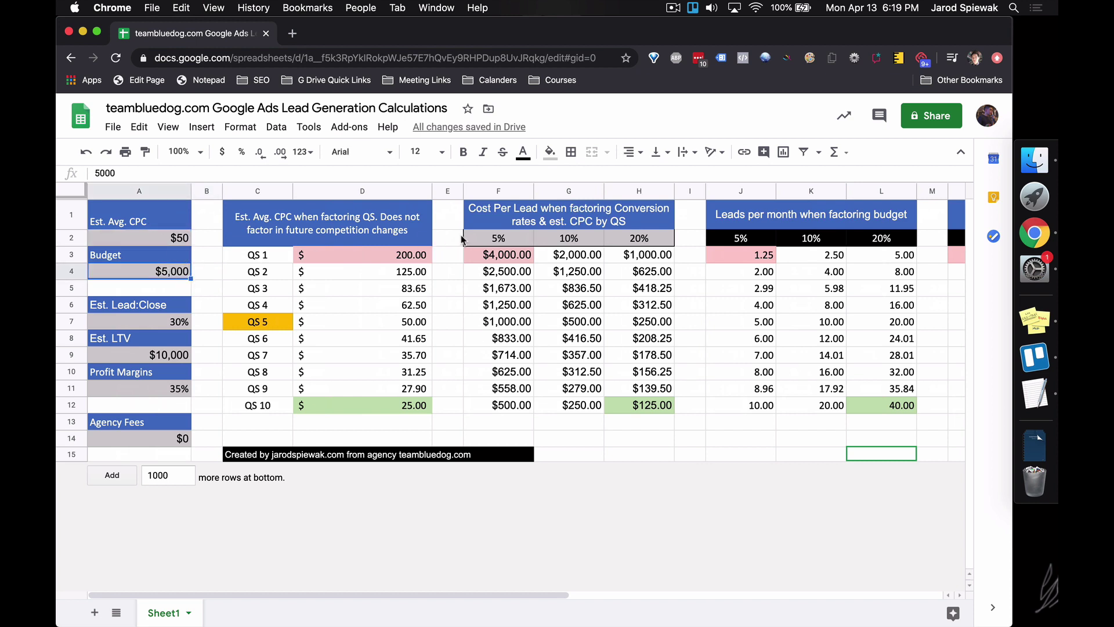
pyautogui.click(495, 239)
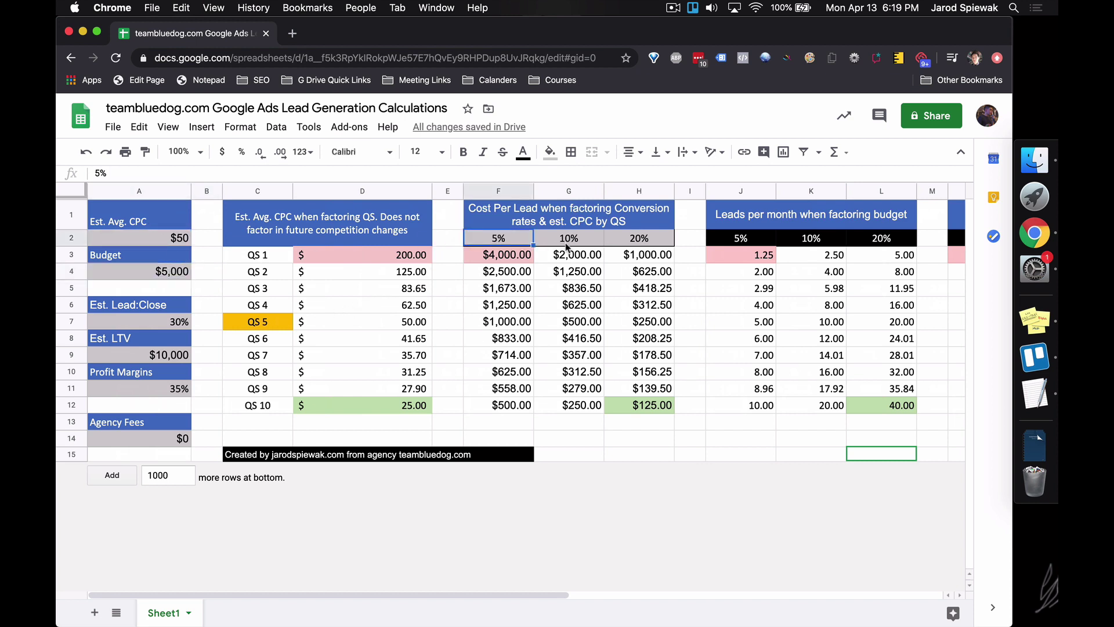
pyautogui.click(567, 243)
pyautogui.click(638, 243)
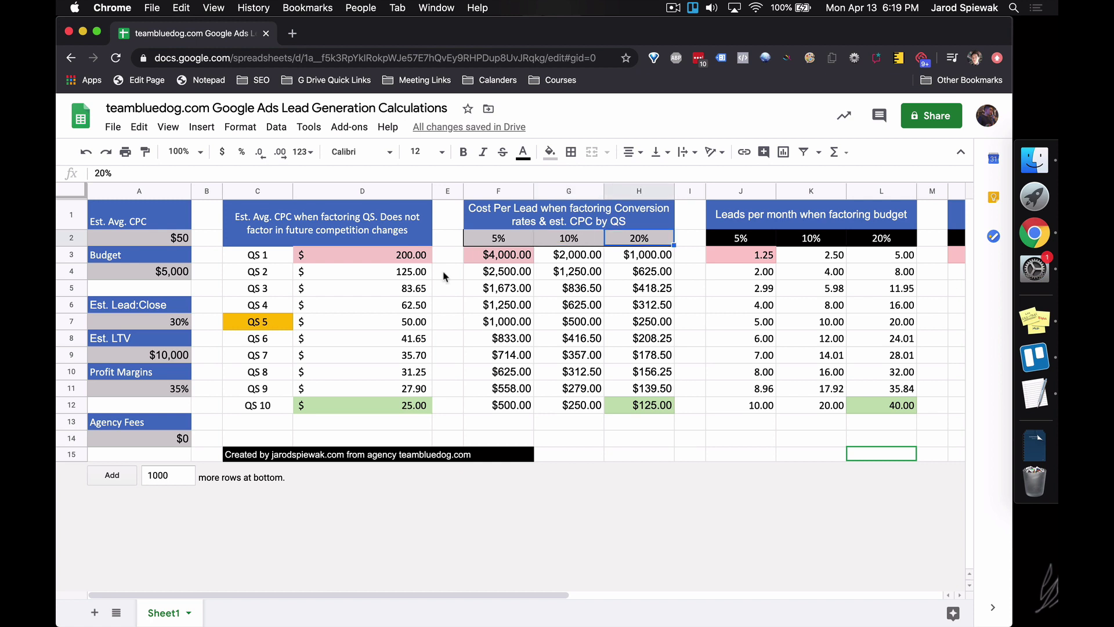
# Step: Review the Est. Avg. CPC, Budget, Est. Lead:Close and Est. LTV assumptions in column A
pyautogui.click(128, 243)
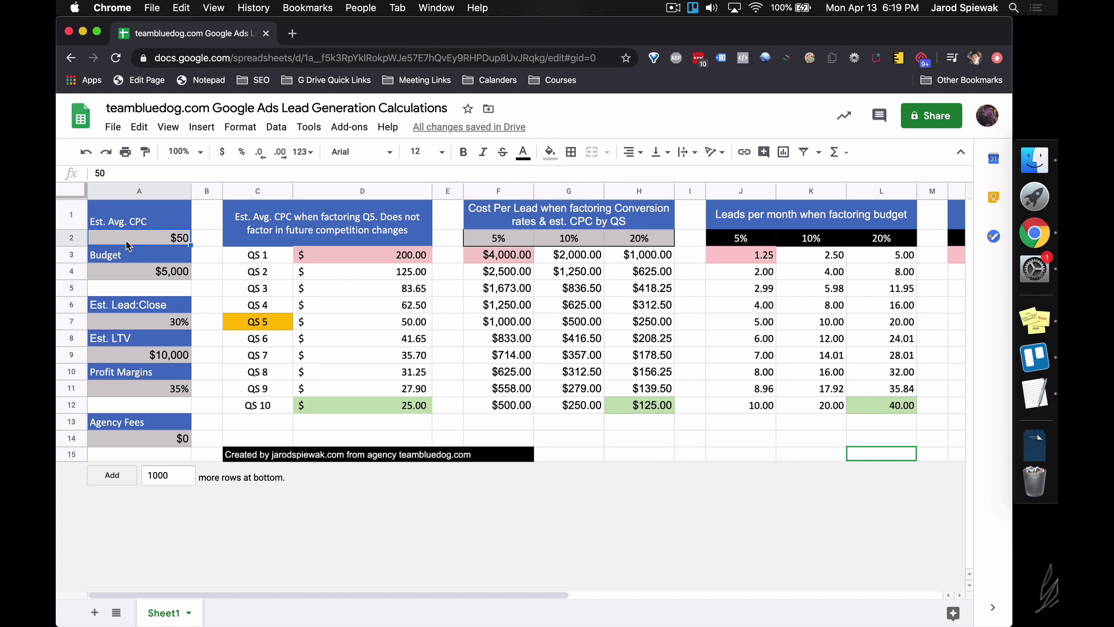
pyautogui.click(147, 272)
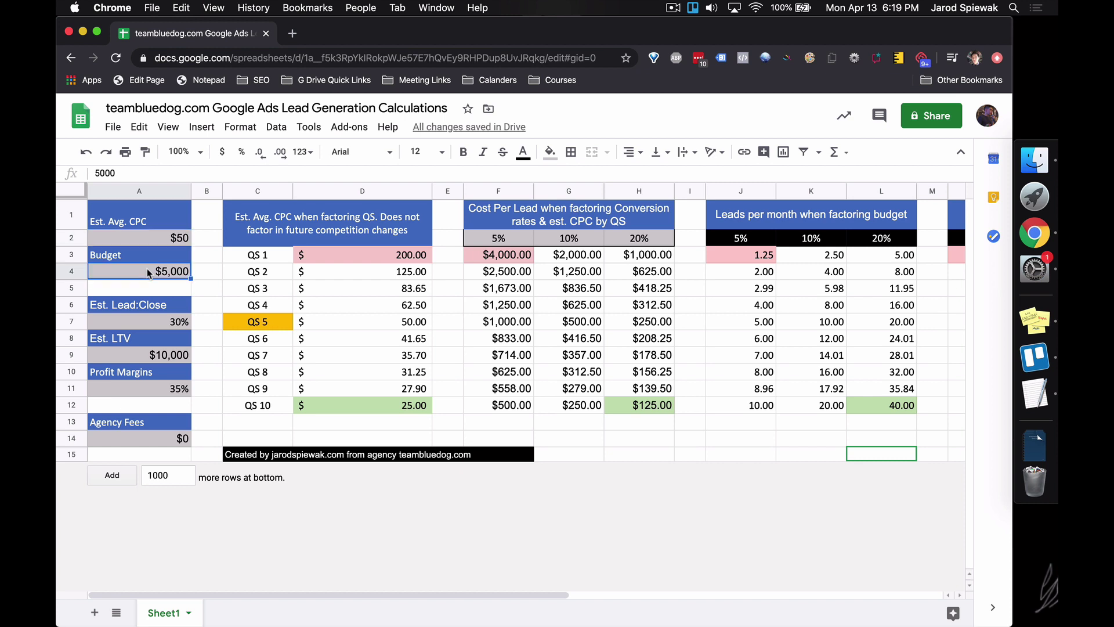
pyautogui.click(148, 306)
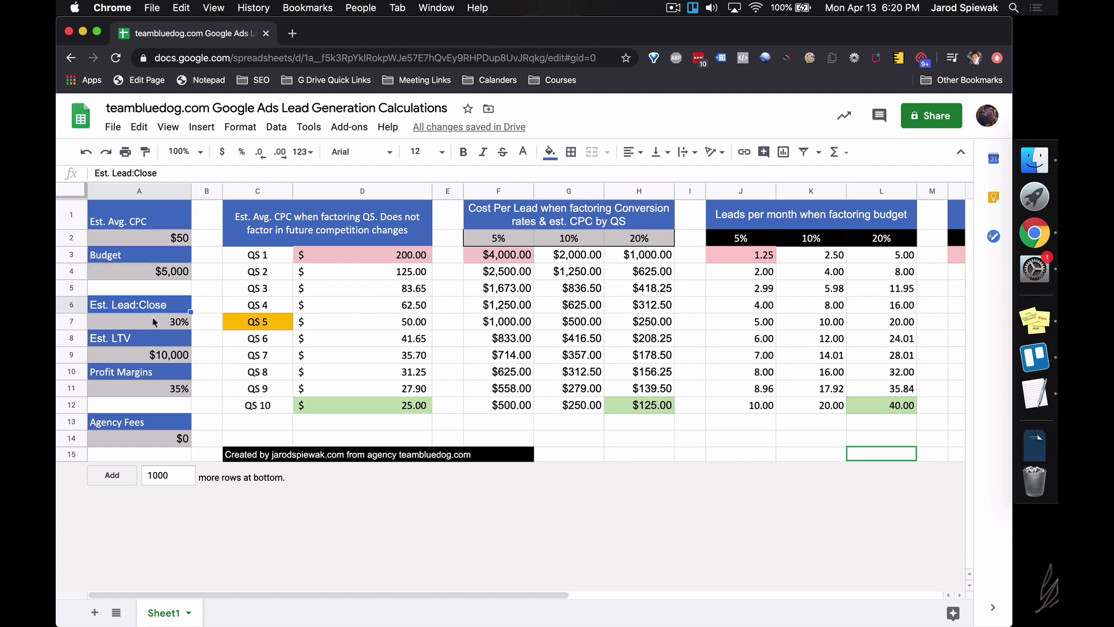
pyautogui.click(154, 322)
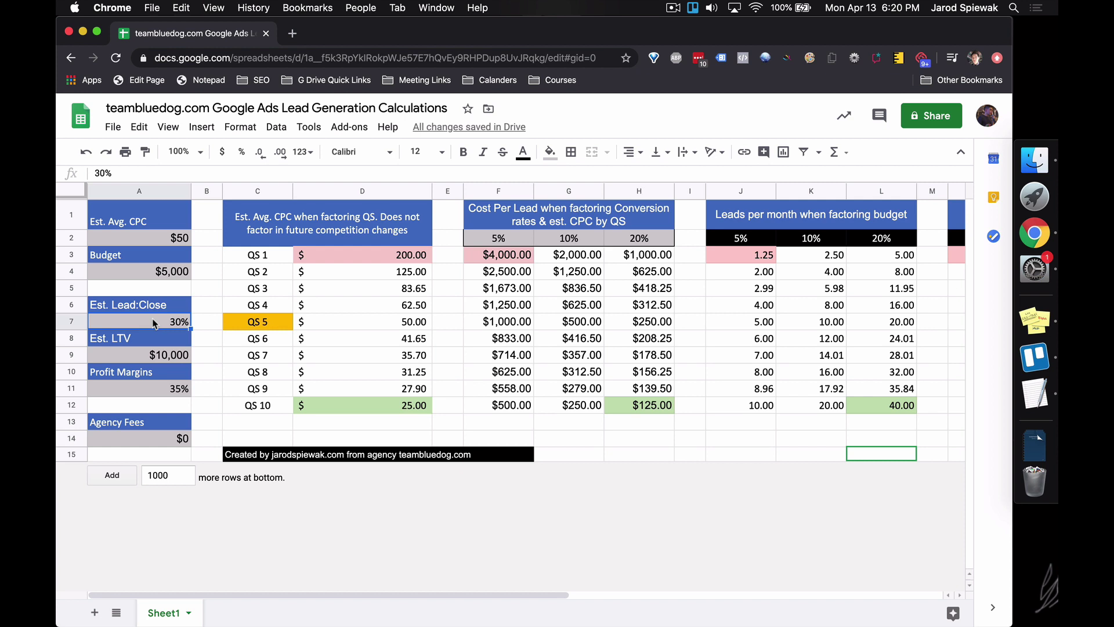
pyautogui.click(156, 340)
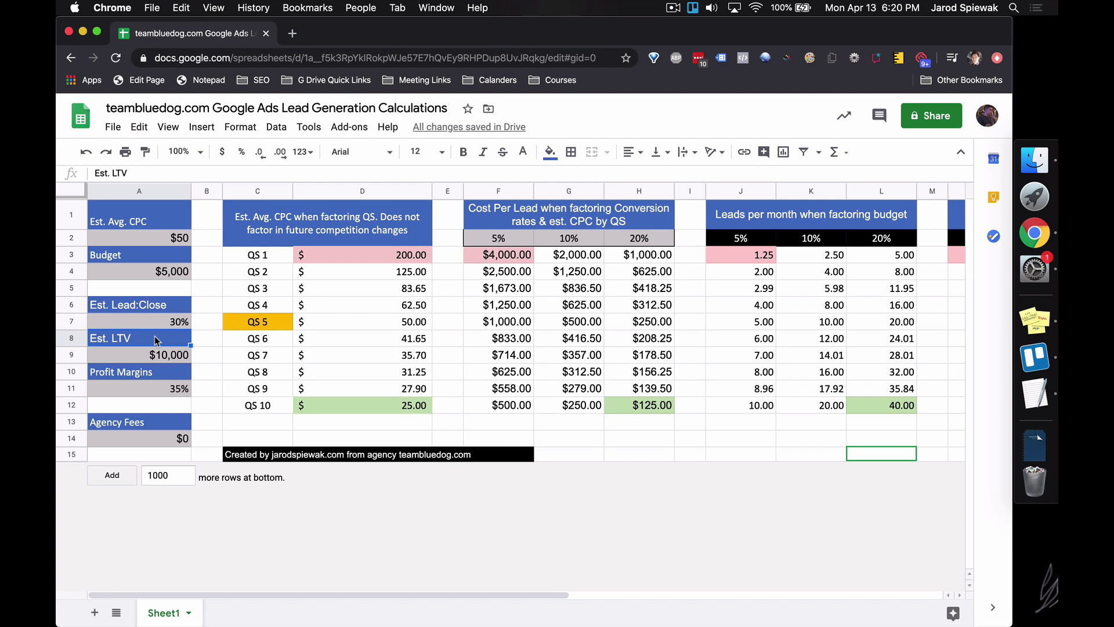
pyautogui.click(206, 426)
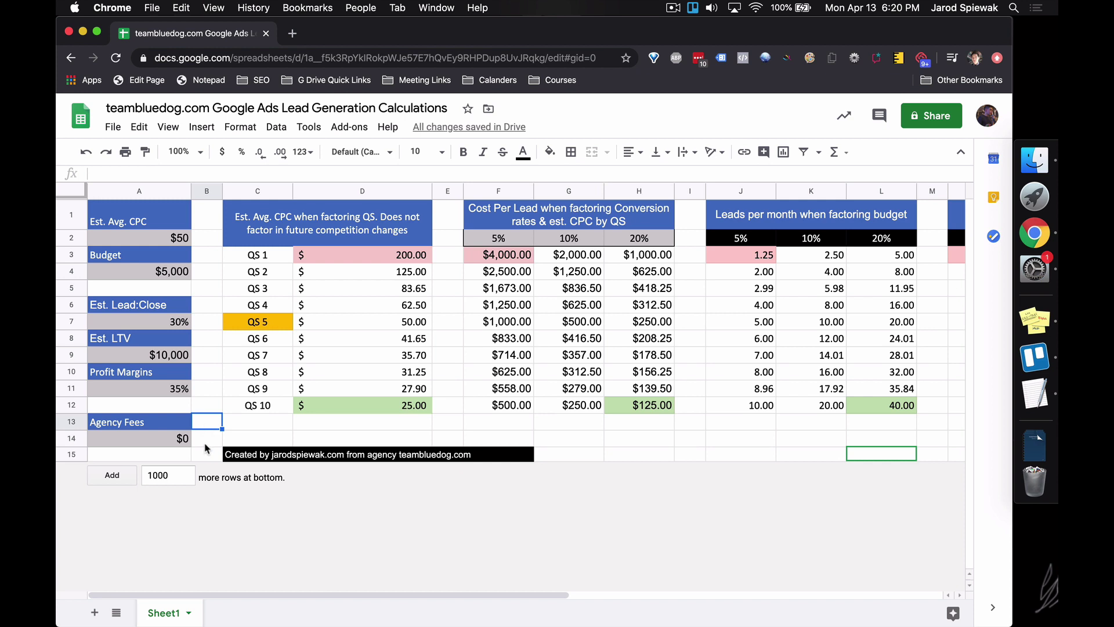
# Step: Set the Est. Avg. CPC to $20 and the Budget to $2,000
pyautogui.click(177, 238)
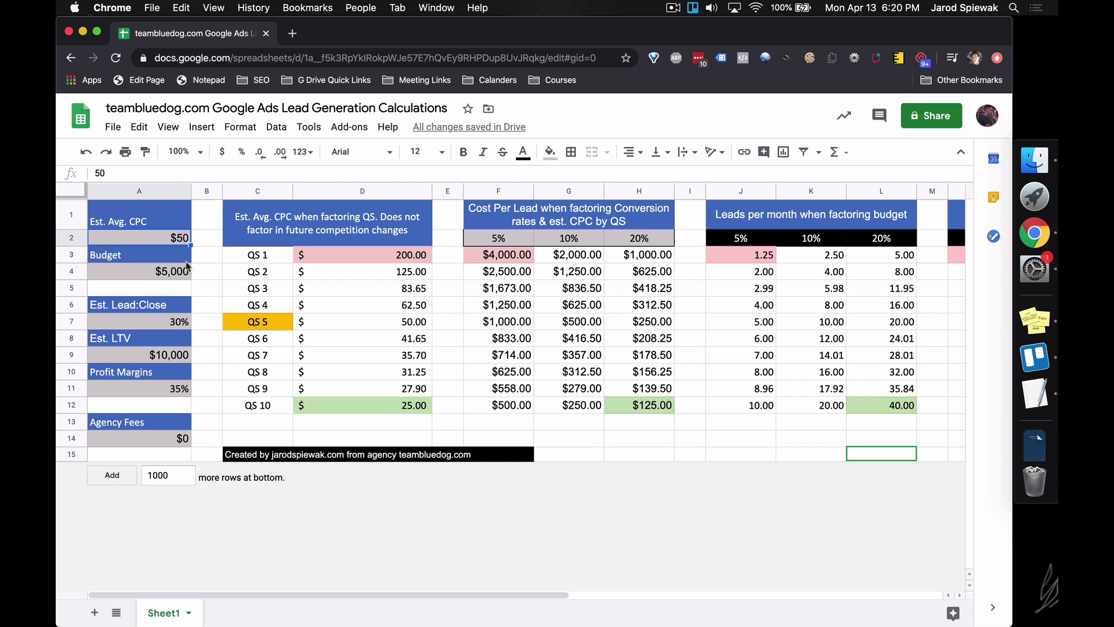
pyautogui.write('20')
pyautogui.click(186, 266)
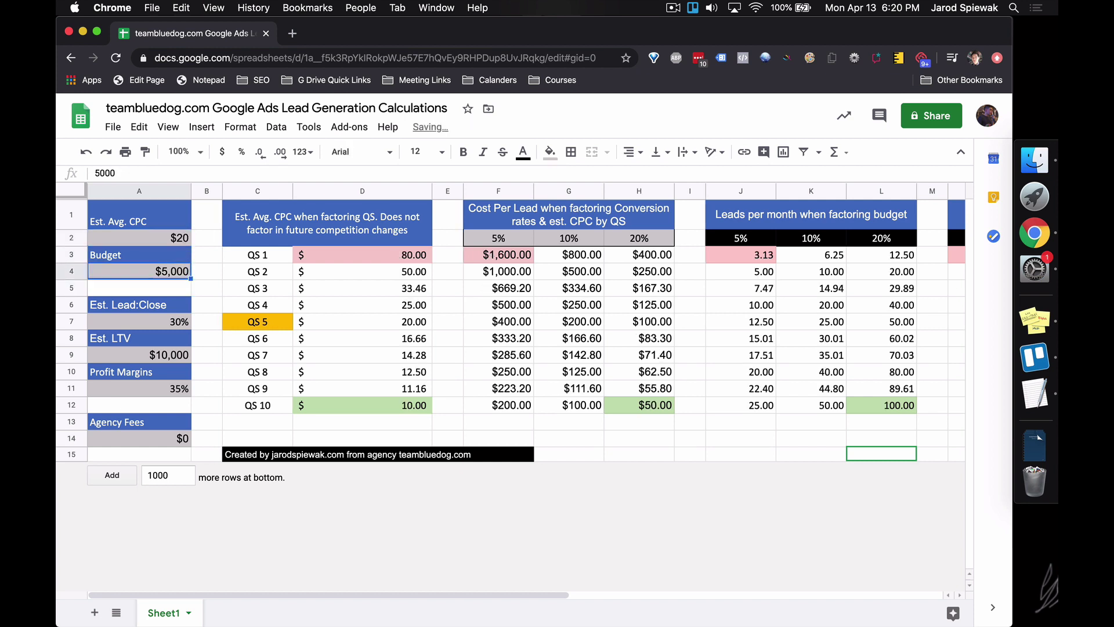
pyautogui.write('2000')
pyautogui.press('Return')
pyautogui.press('Down')
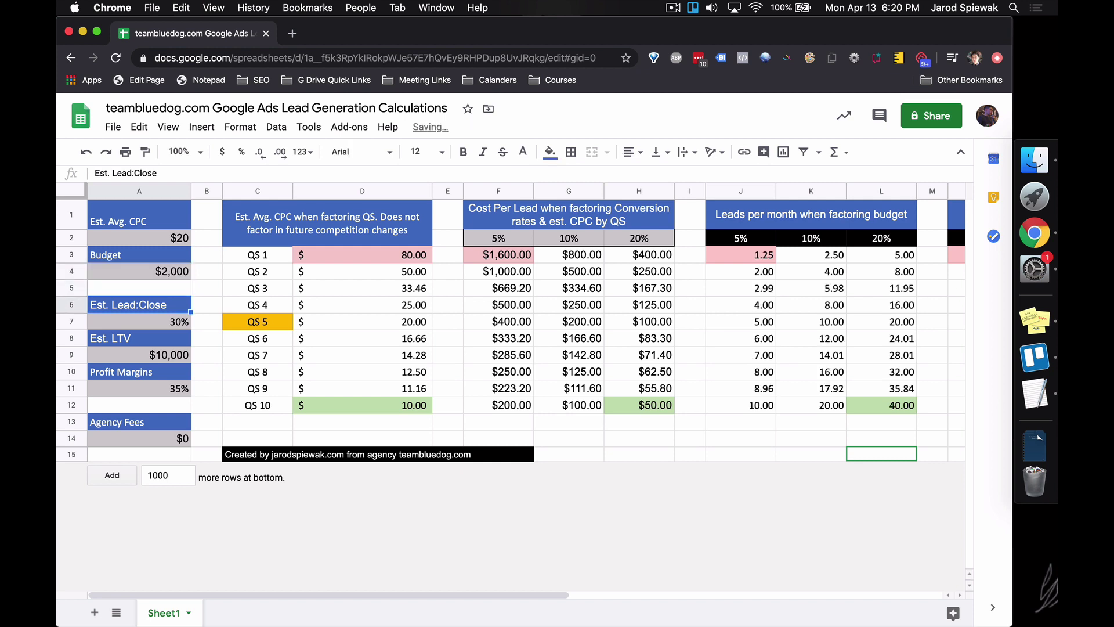
# Step: Set the Est. LTV to $5,500 and the Profit Margins to 32%
pyautogui.click(139, 321)
pyautogui.click(139, 355)
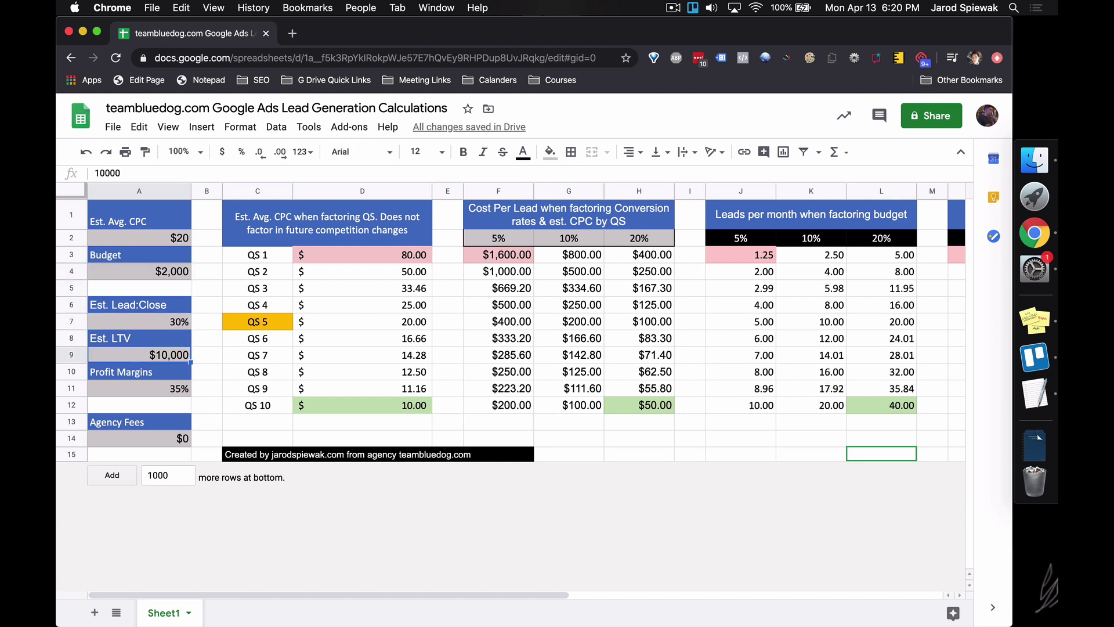
pyautogui.write('5500')
pyautogui.press('Return')
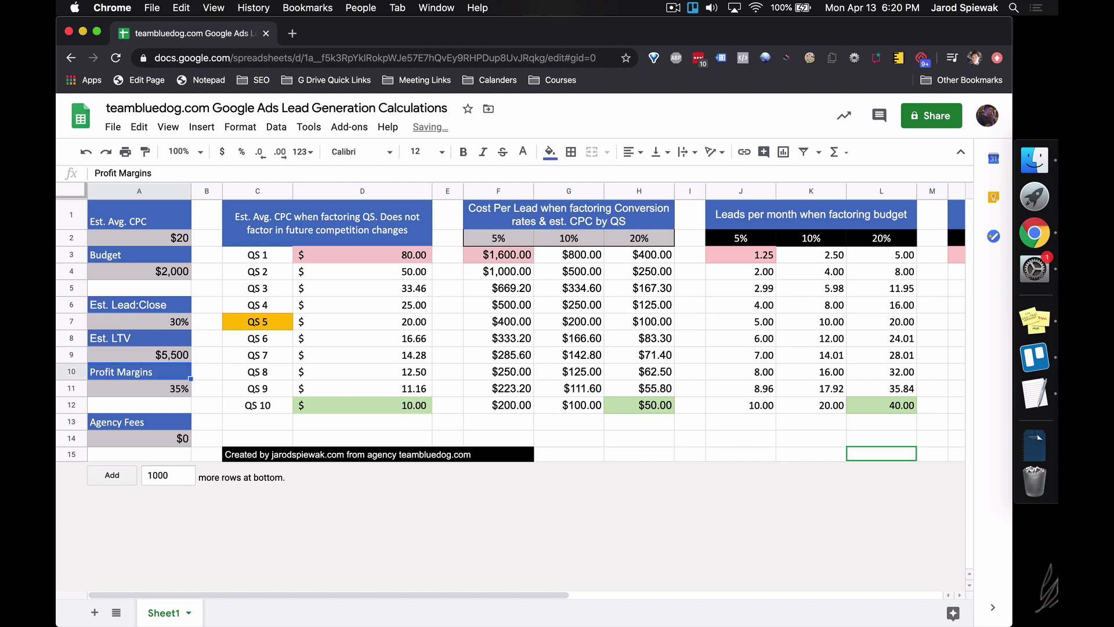
pyautogui.click(139, 389)
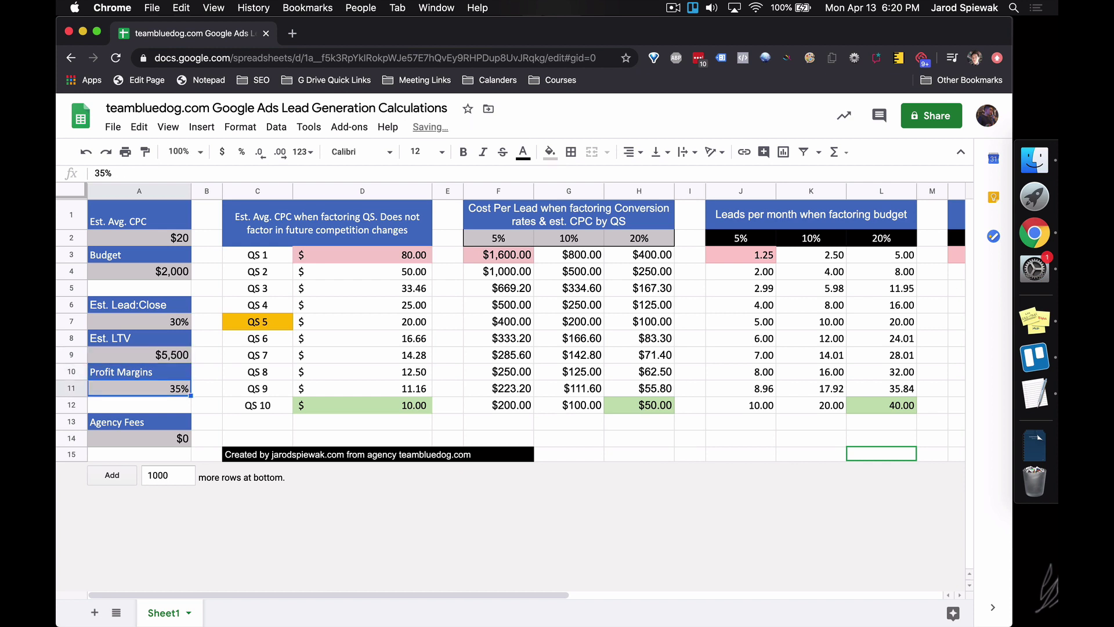
pyautogui.write('32')
pyautogui.press('Return')
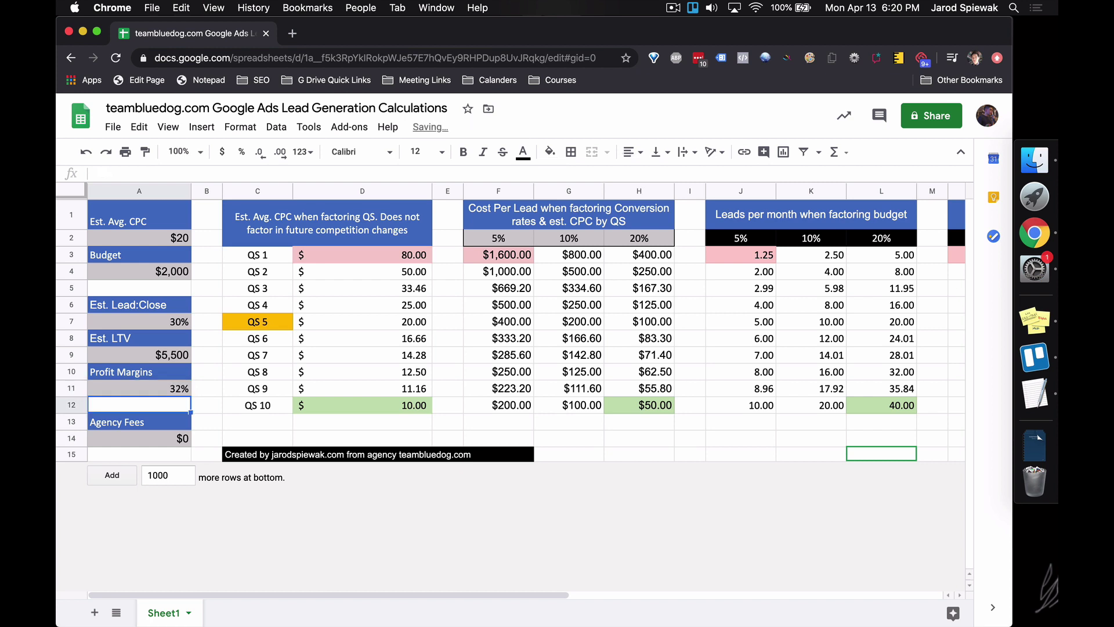
# Step: Set the Agency Fees to $500
pyautogui.press('Down')
pyautogui.press('Down')
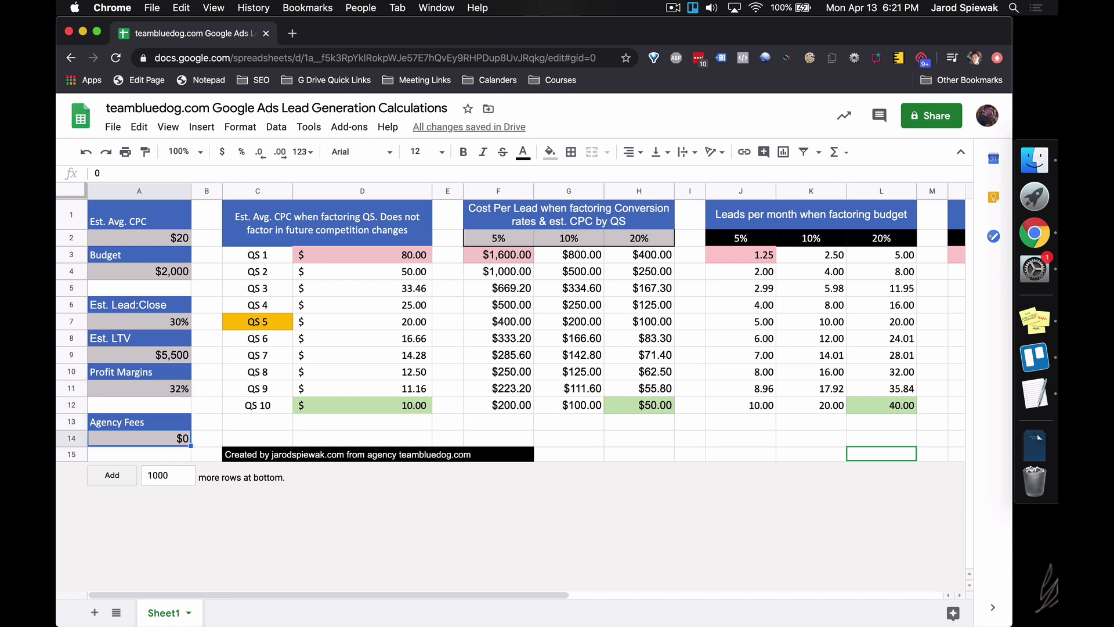
pyautogui.write('500')
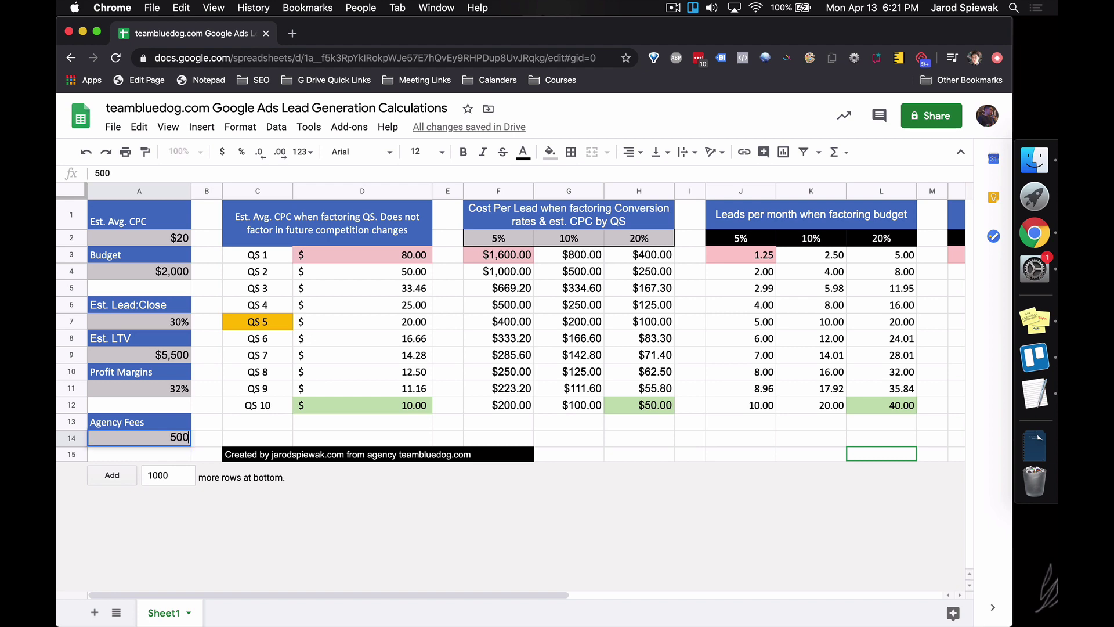
pyautogui.press('Return')
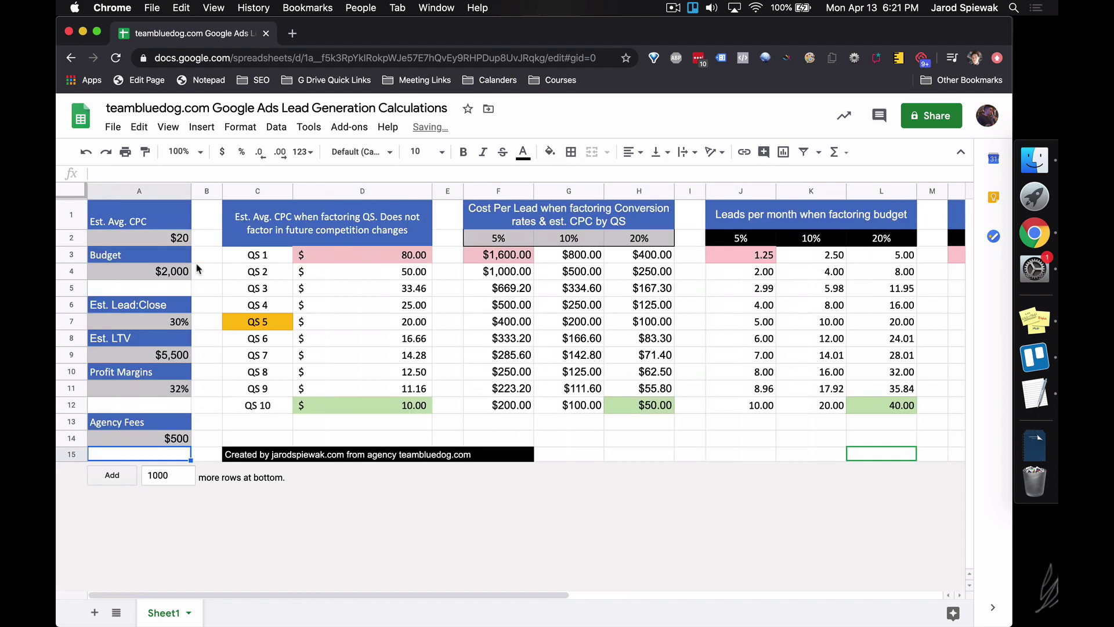
# Step: Set the three conversion rates of the Cost Per Lead table to 10%, 15% and 25%
pyautogui.click(511, 239)
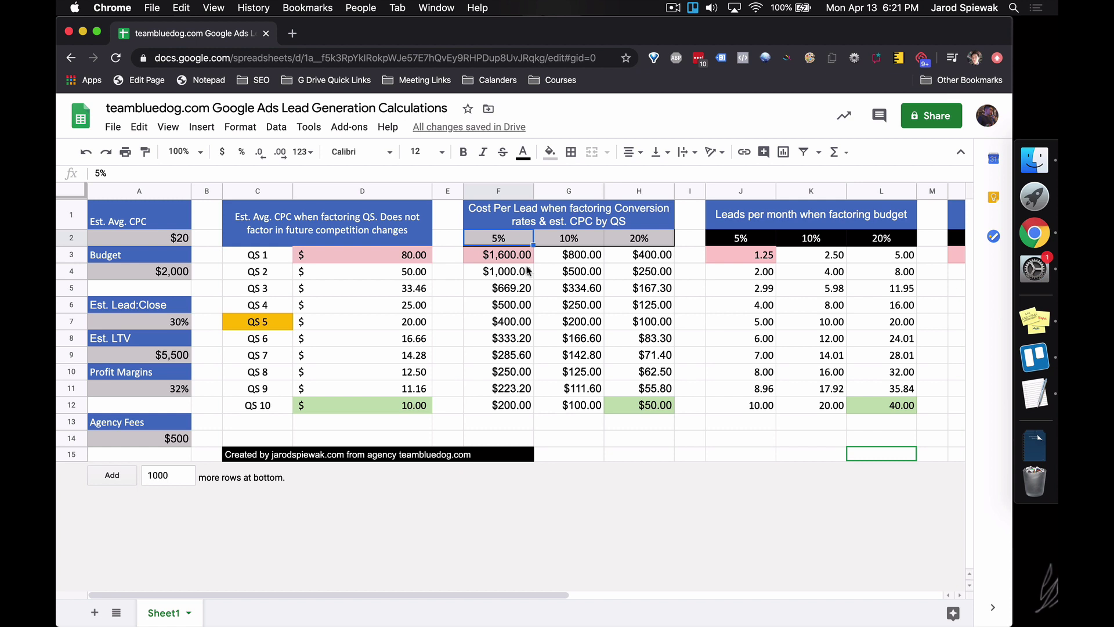
pyautogui.write('10%')
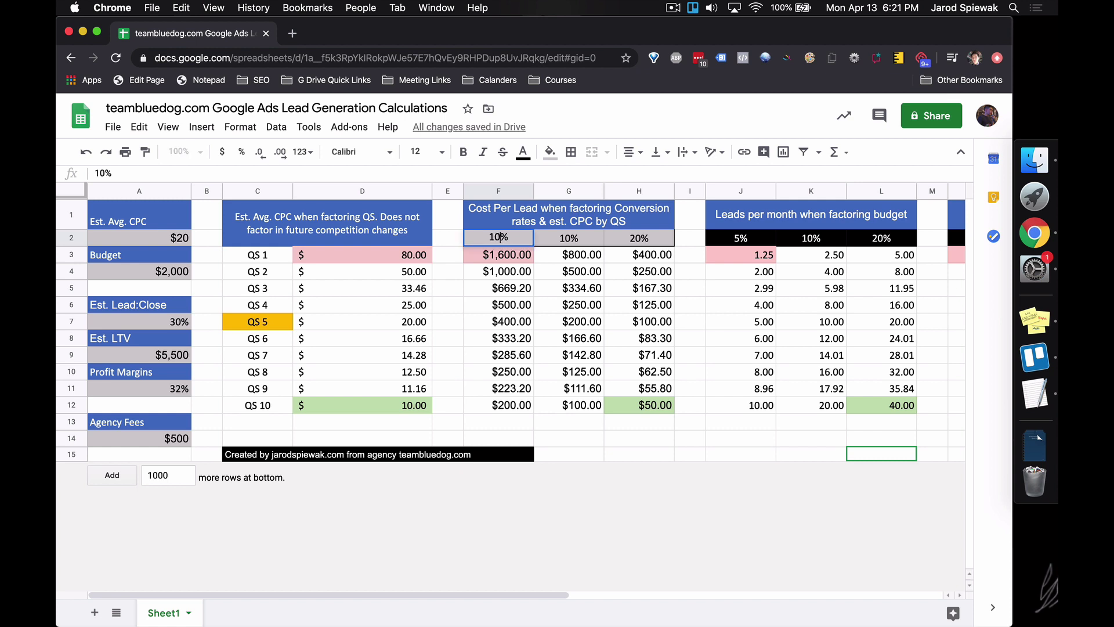
pyautogui.press('Tab')
pyautogui.write('15%')
pyautogui.press('Return')
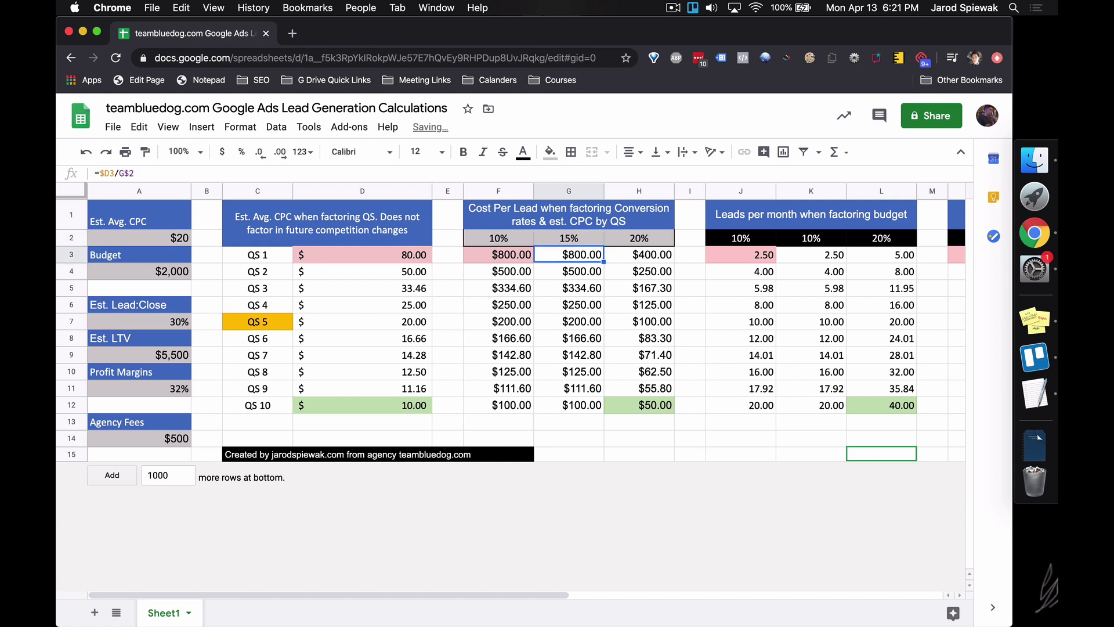
pyautogui.press('Up')
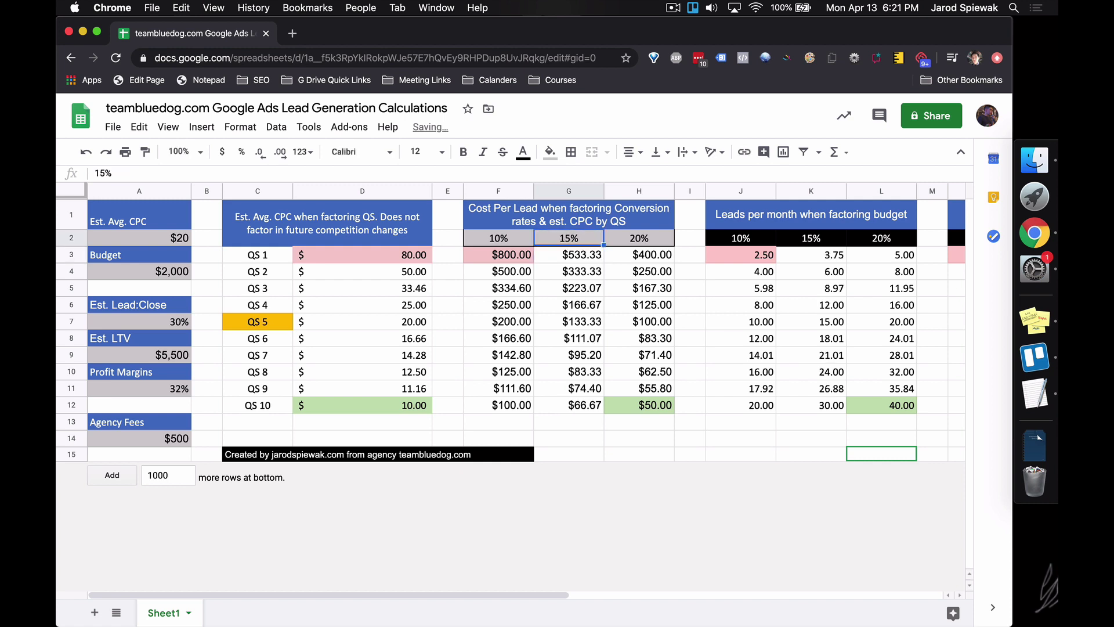
pyautogui.click(639, 238)
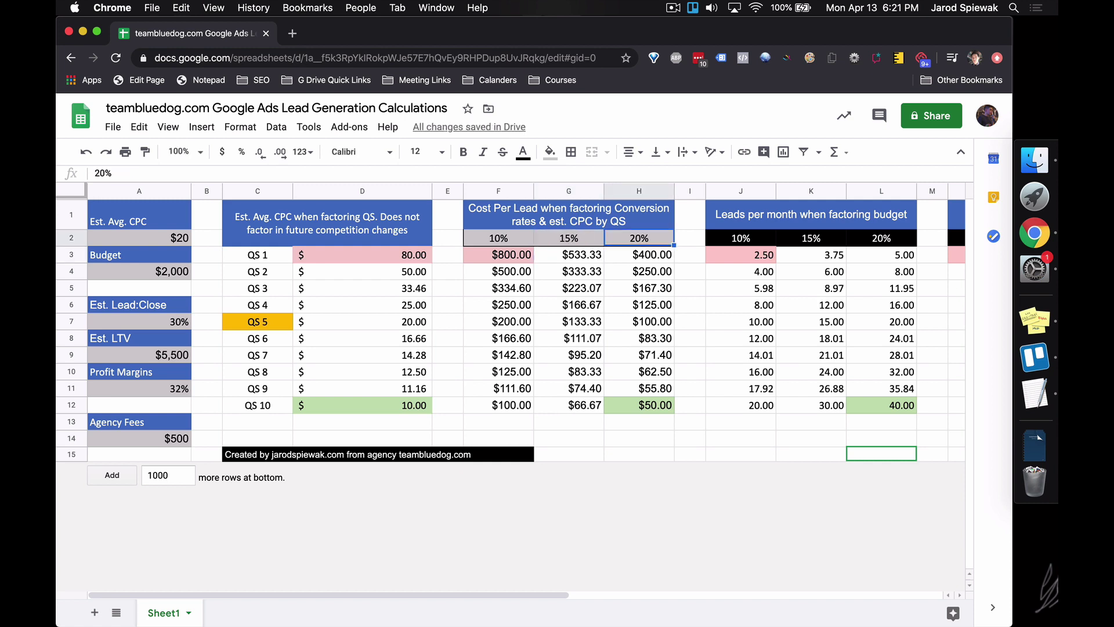
pyautogui.write('25%')
pyautogui.press('Return')
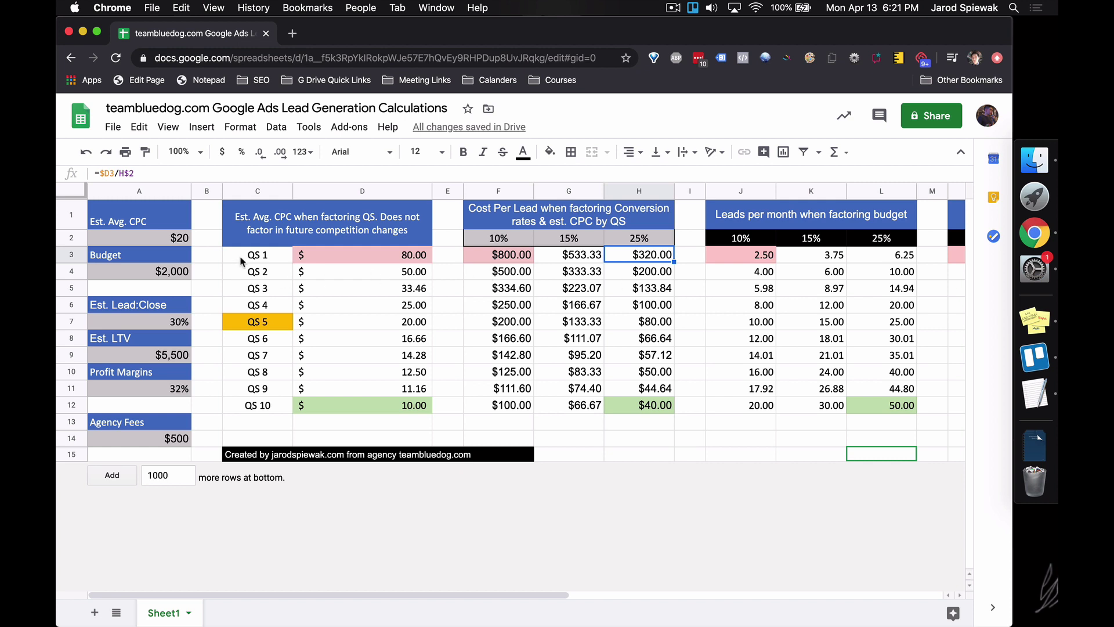
# Step: Examine the CPC across all quality scores and compare the cost per lead at QS 1 with 10% conversion and QS 10 with 25%
pyautogui.moveTo(349, 265); pyautogui.dragTo(366, 399)
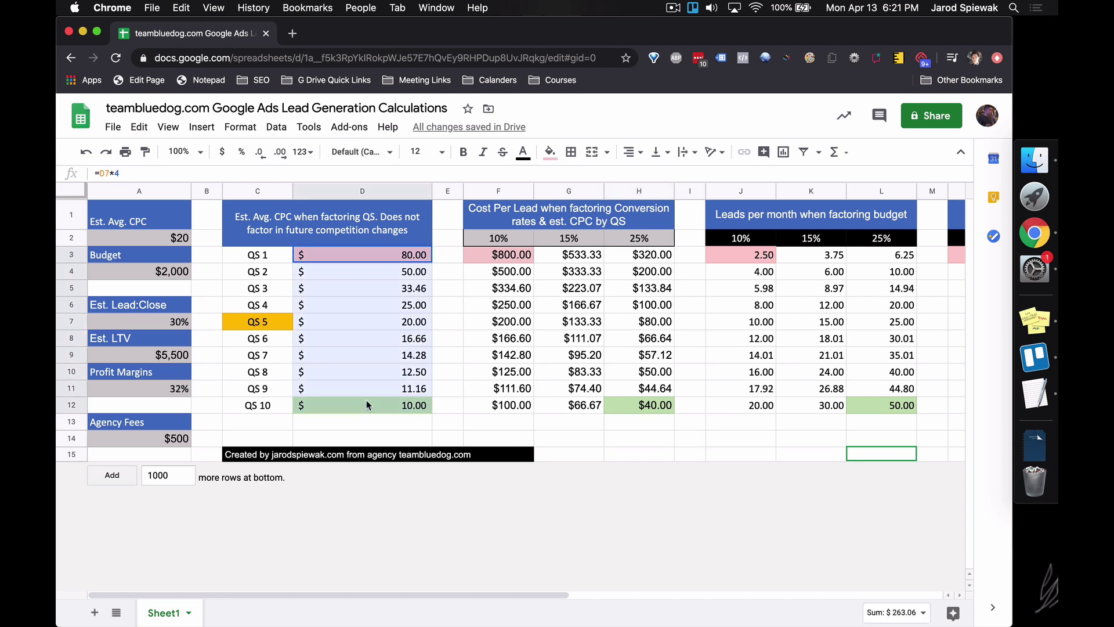
pyautogui.click(442, 288)
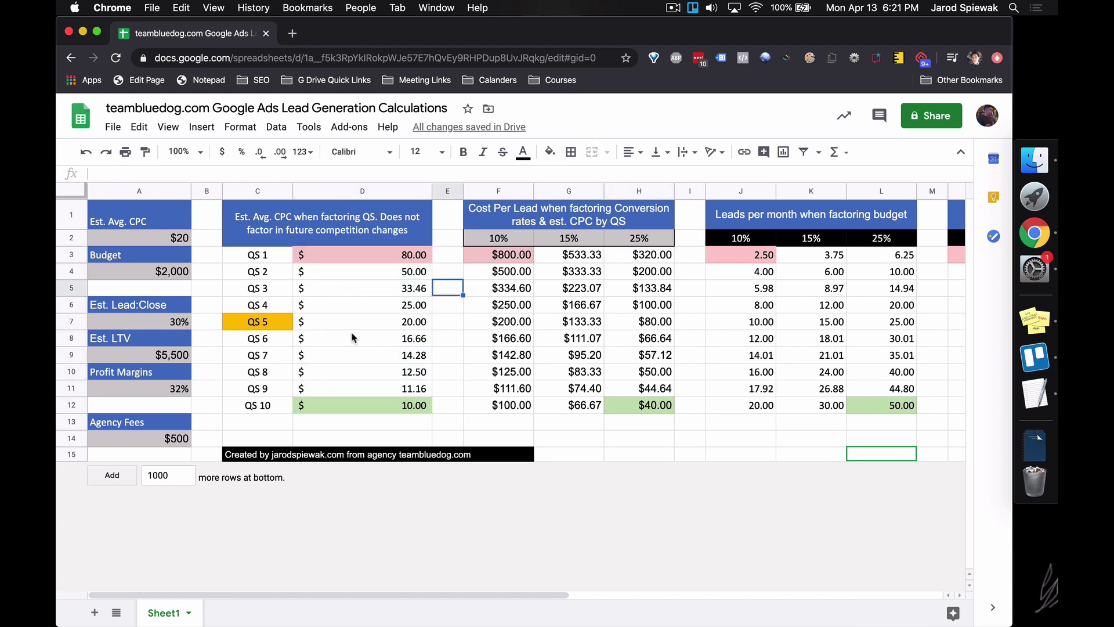
pyautogui.click(552, 271)
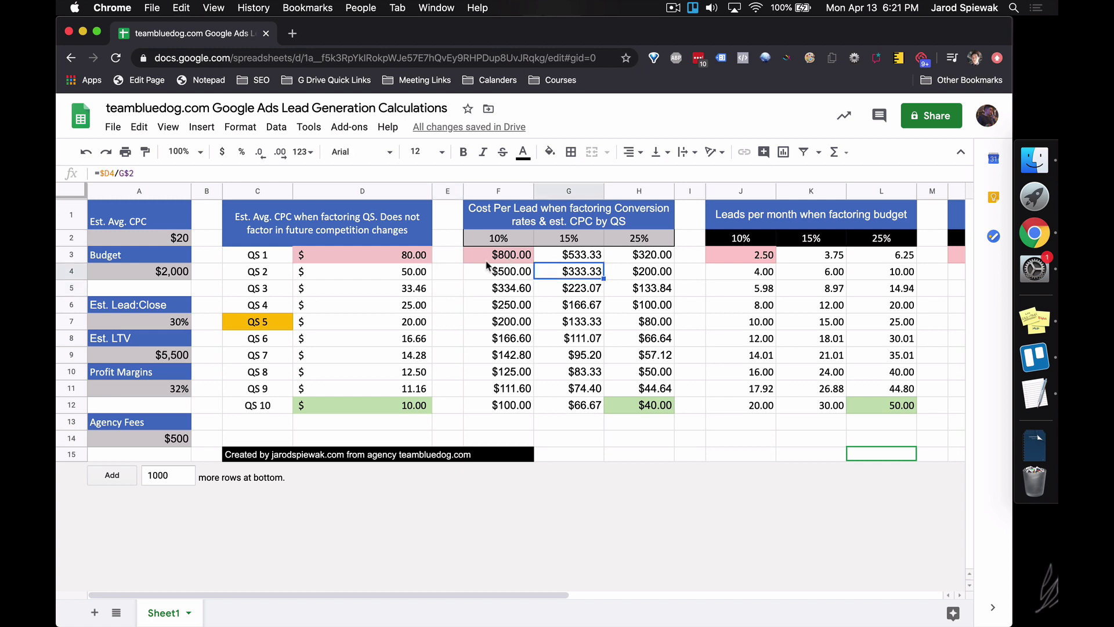
pyautogui.click(491, 239)
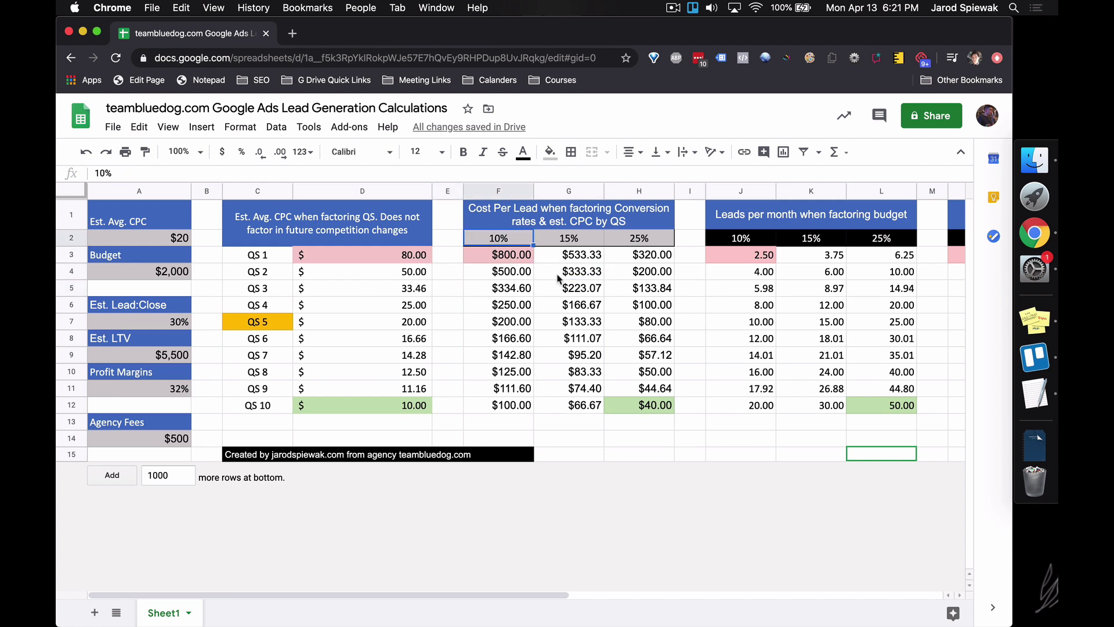
pyautogui.click(558, 278)
pyautogui.click(508, 259)
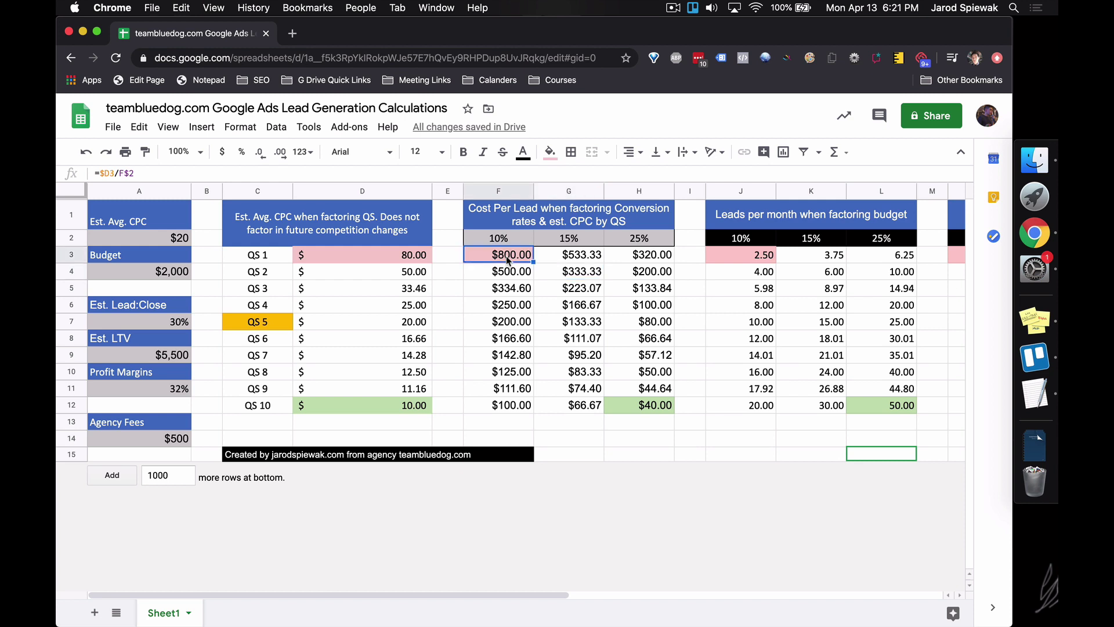
pyautogui.click(621, 404)
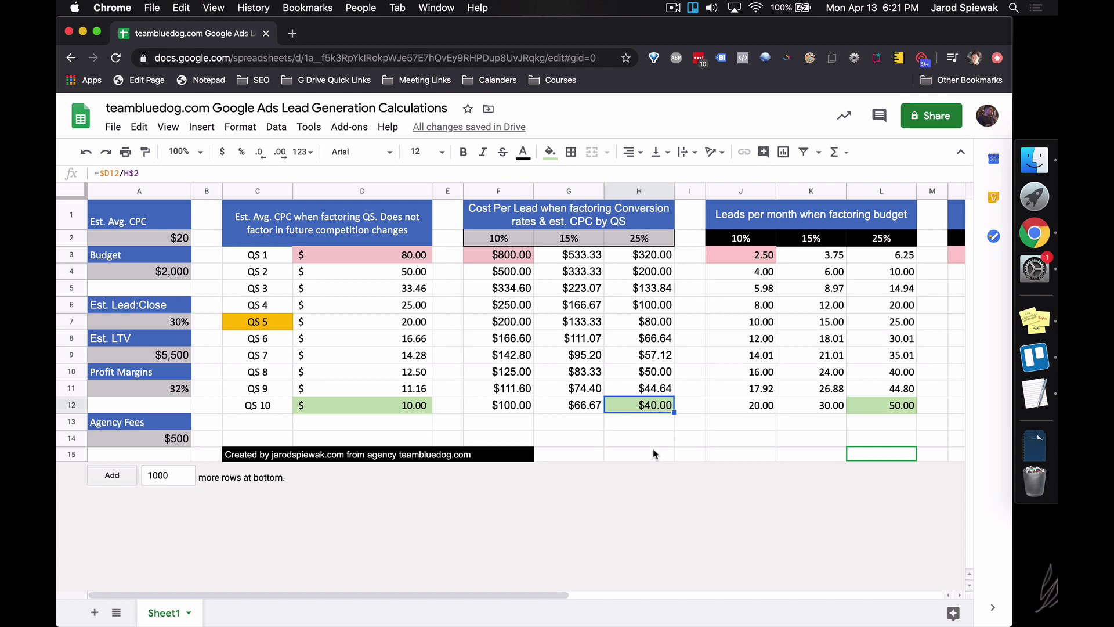
# Step: Compare the monthly leads at QS 1 with 10% conversion and QS 10 with 25%, and check the monthly clients at QS 10 with 25%
pyautogui.hscroll(3, 654, 453)
pyautogui.click(651, 259)
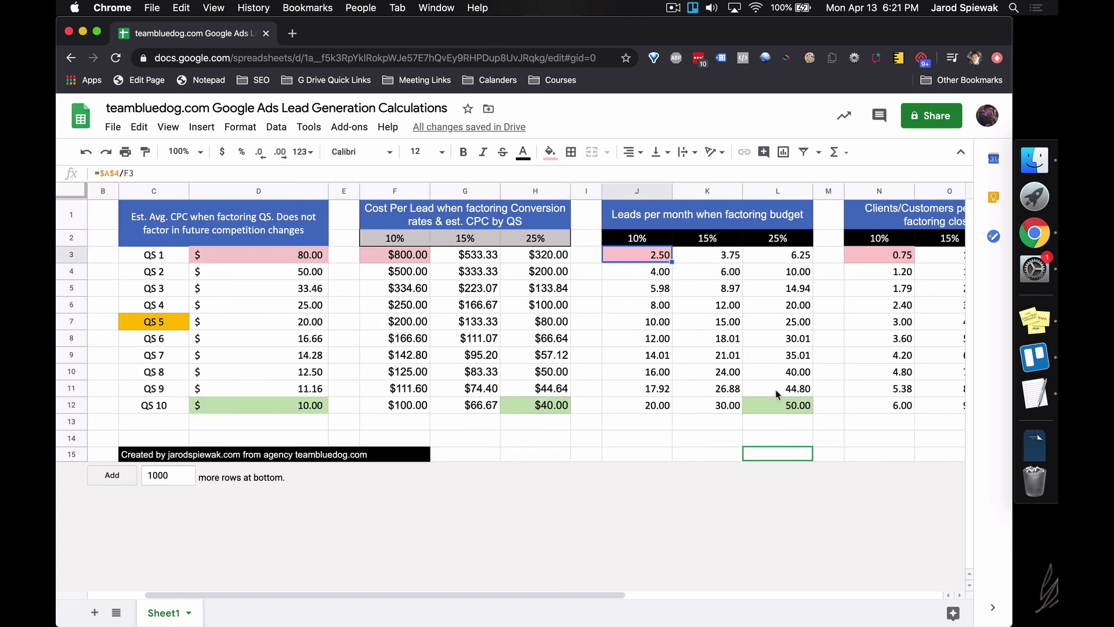
pyautogui.click(780, 405)
pyautogui.hscroll(5, 789, 371)
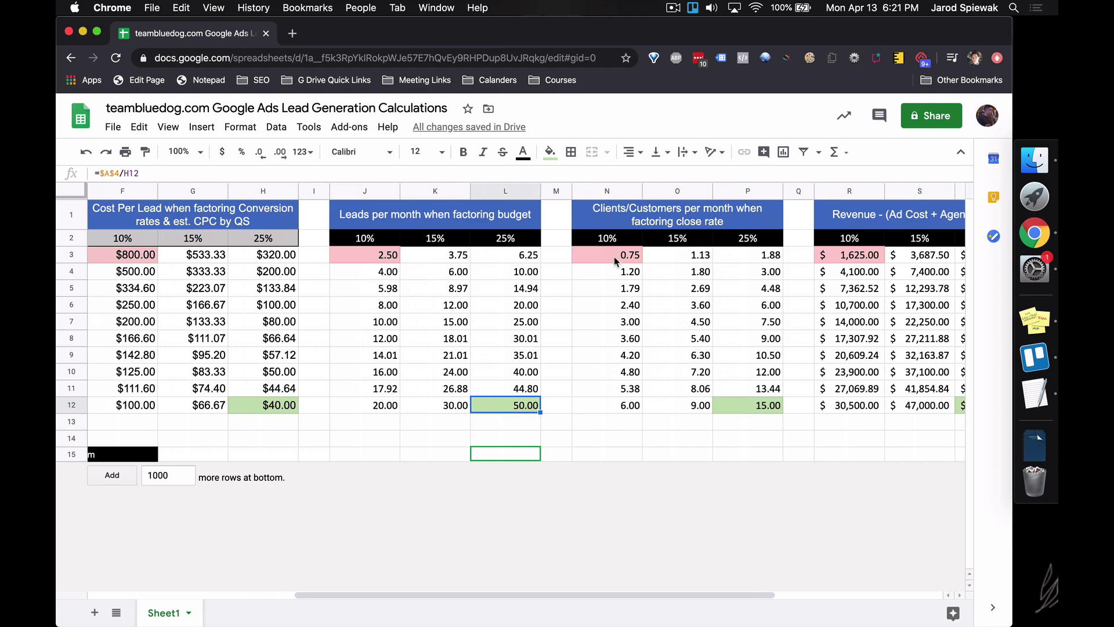
pyautogui.click(753, 409)
# Step: Compare the revenue after ad cost and agency fees between QS 1 at 10% conversion and QS 10 at 25%
pyautogui.hscroll(3, 726, 400)
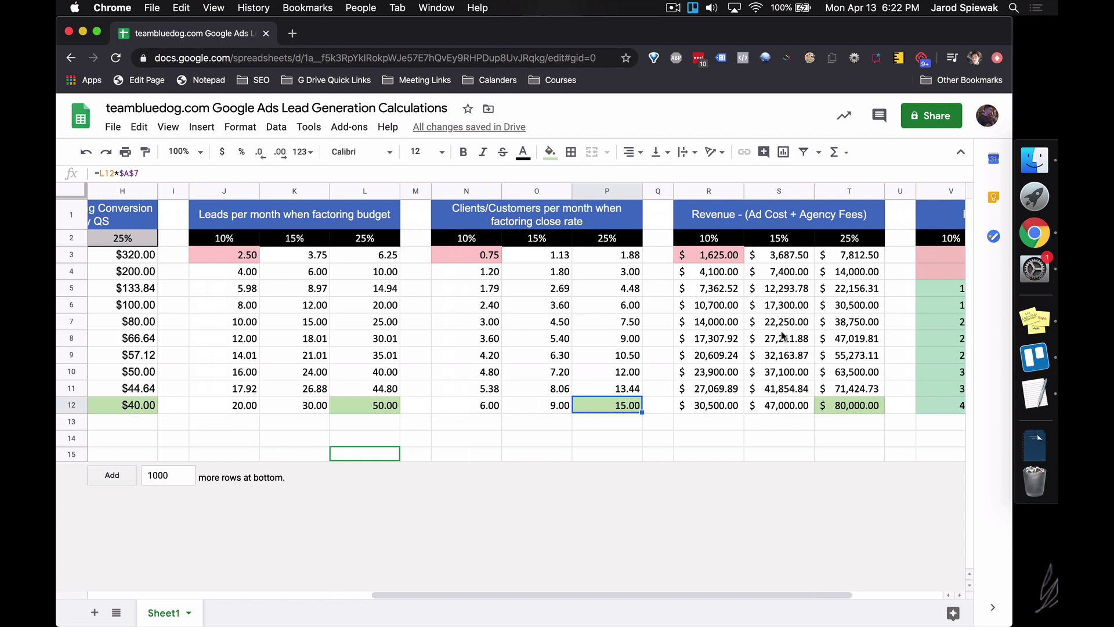
pyautogui.click(723, 258)
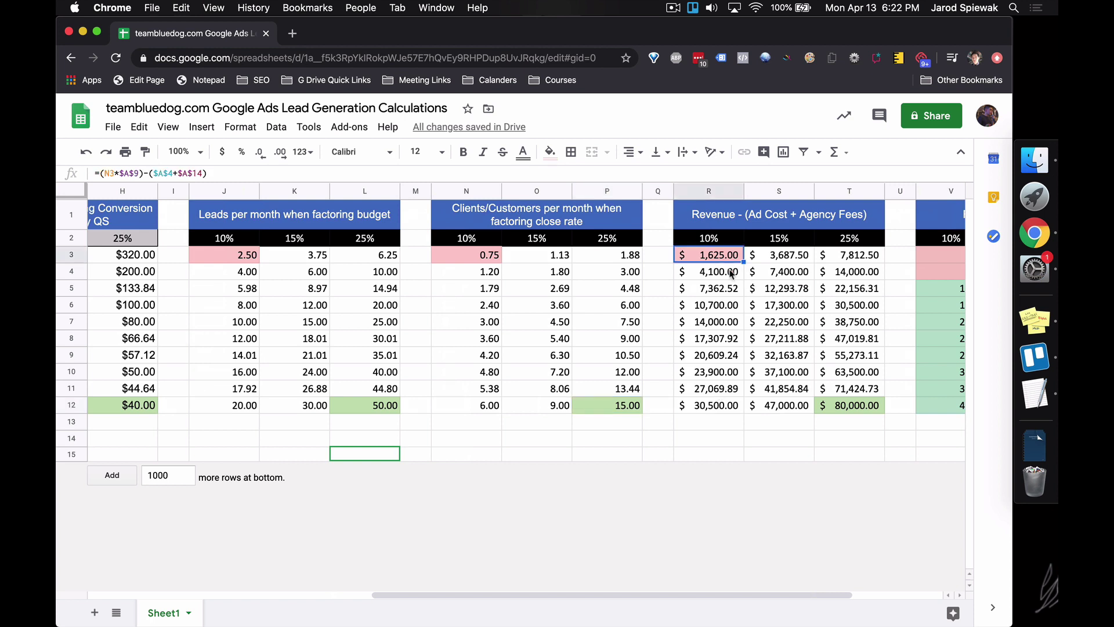
pyautogui.click(786, 307)
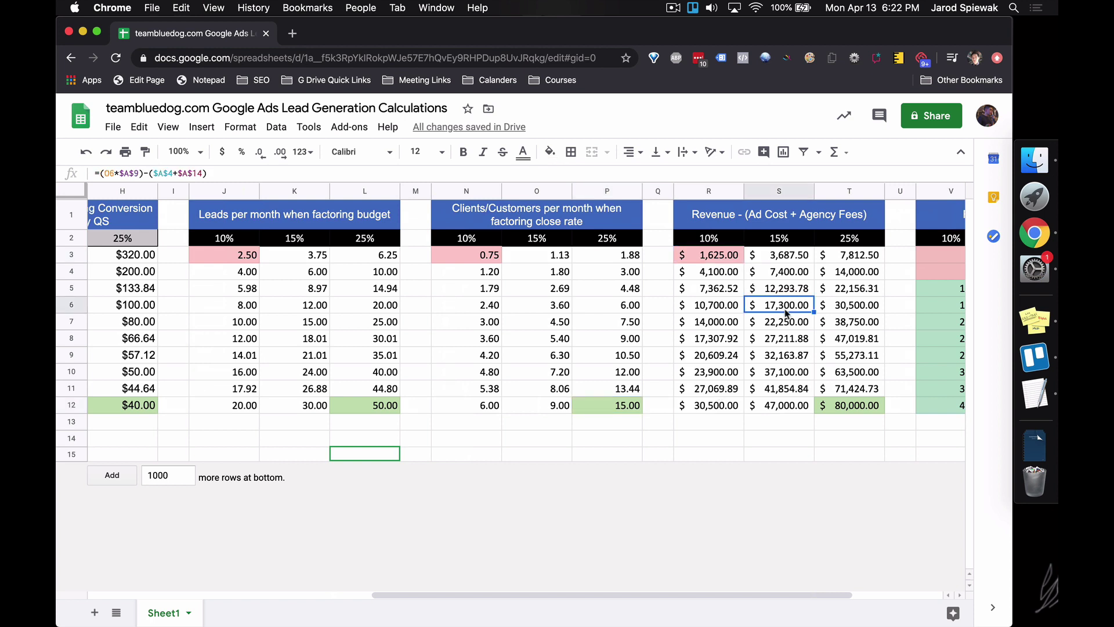
pyautogui.click(725, 259)
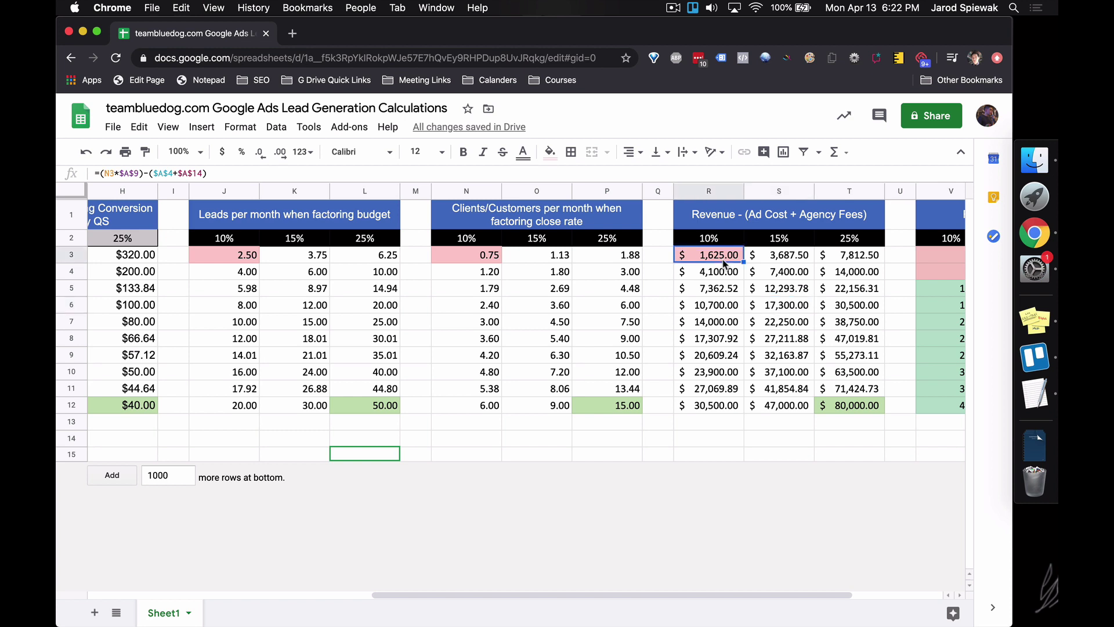
pyautogui.click(727, 293)
pyautogui.click(725, 256)
pyautogui.click(831, 408)
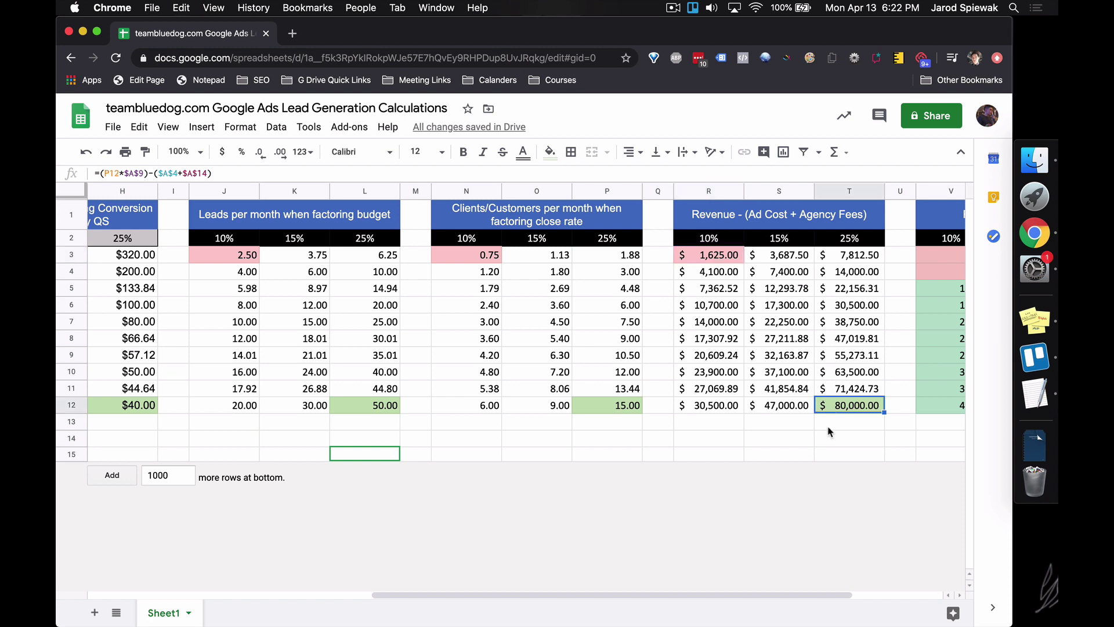
# Step: Compare the first ROI above 100% in each conversion column: QS 3 at 10%, QS 2 at 15% and QS 1 at 25%
pyautogui.hscroll(5, 827, 432)
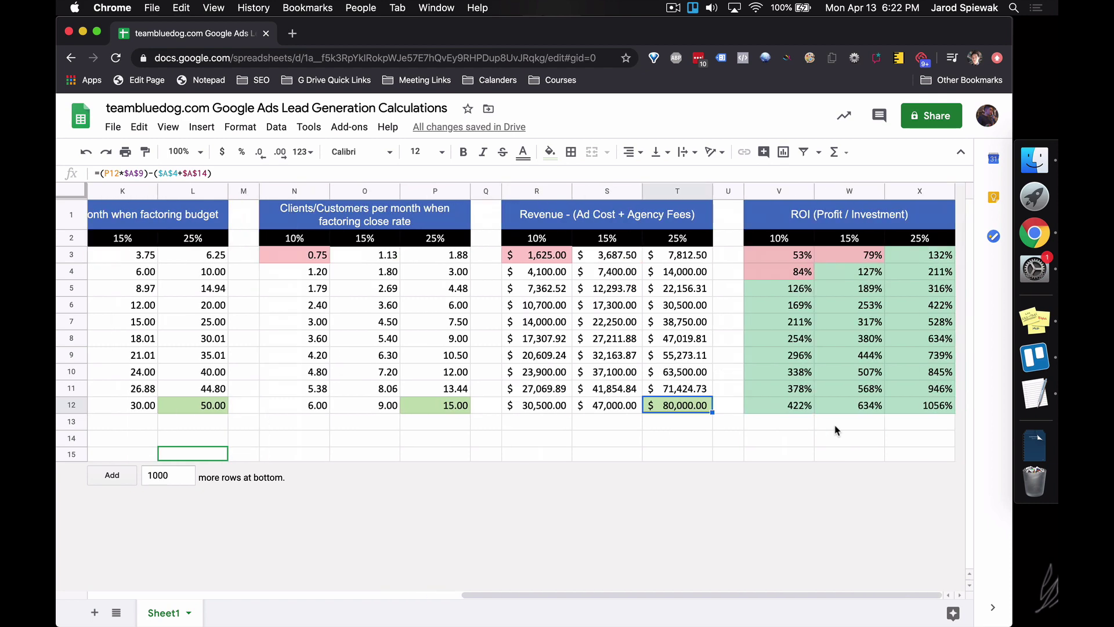
pyautogui.click(803, 289)
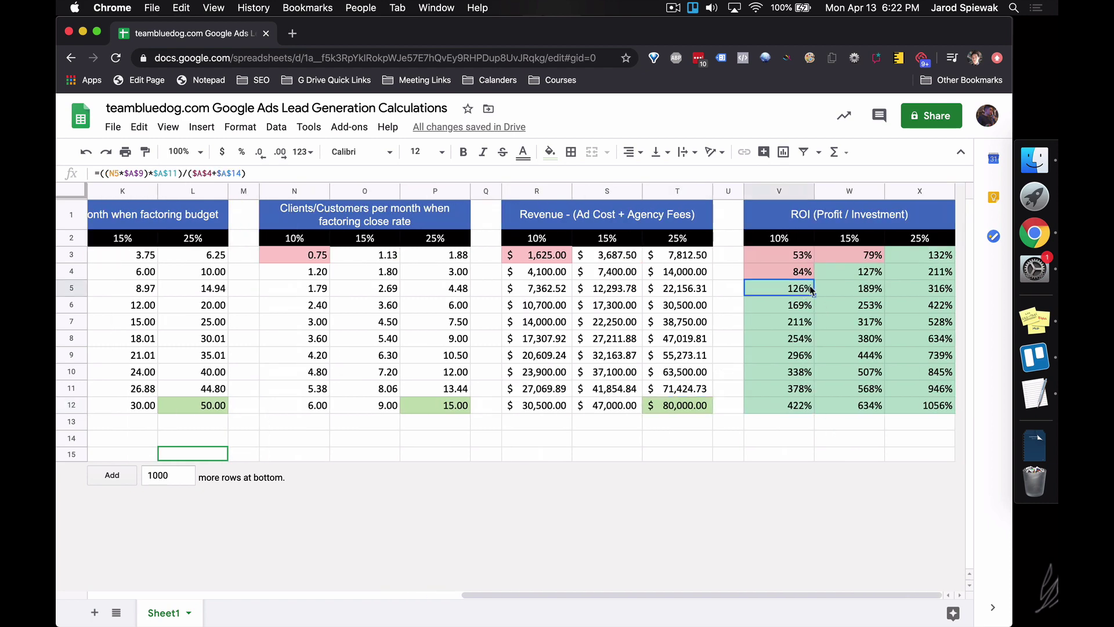
pyautogui.keyDown('super'); pyautogui.click(841, 271); pyautogui.keyUp('super')
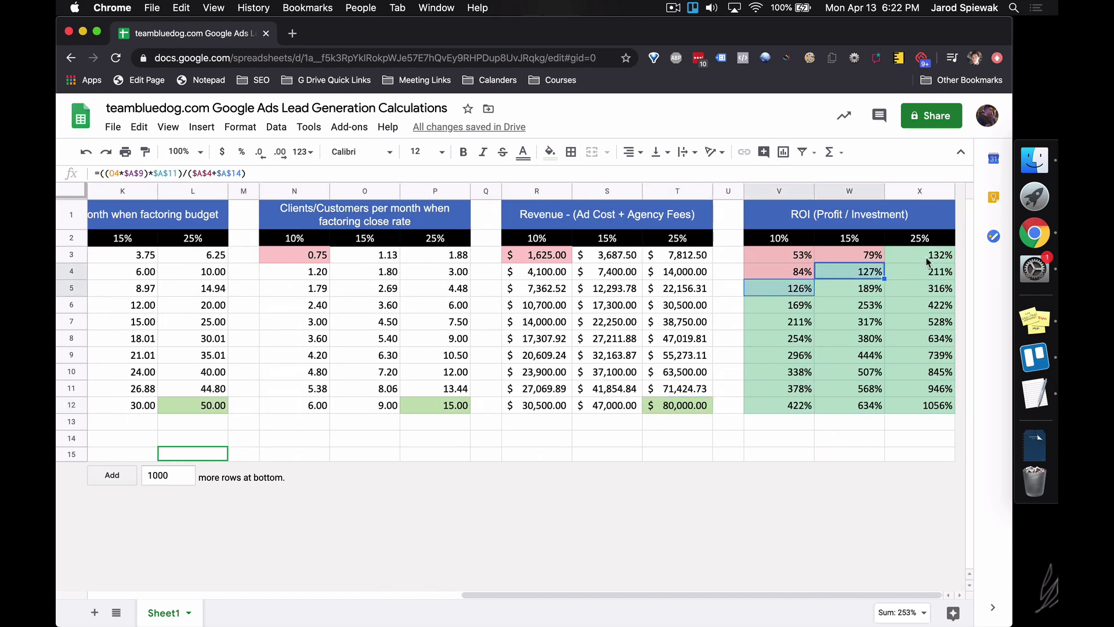
pyautogui.keyDown('super'); pyautogui.click(927, 256); pyautogui.keyUp('super')
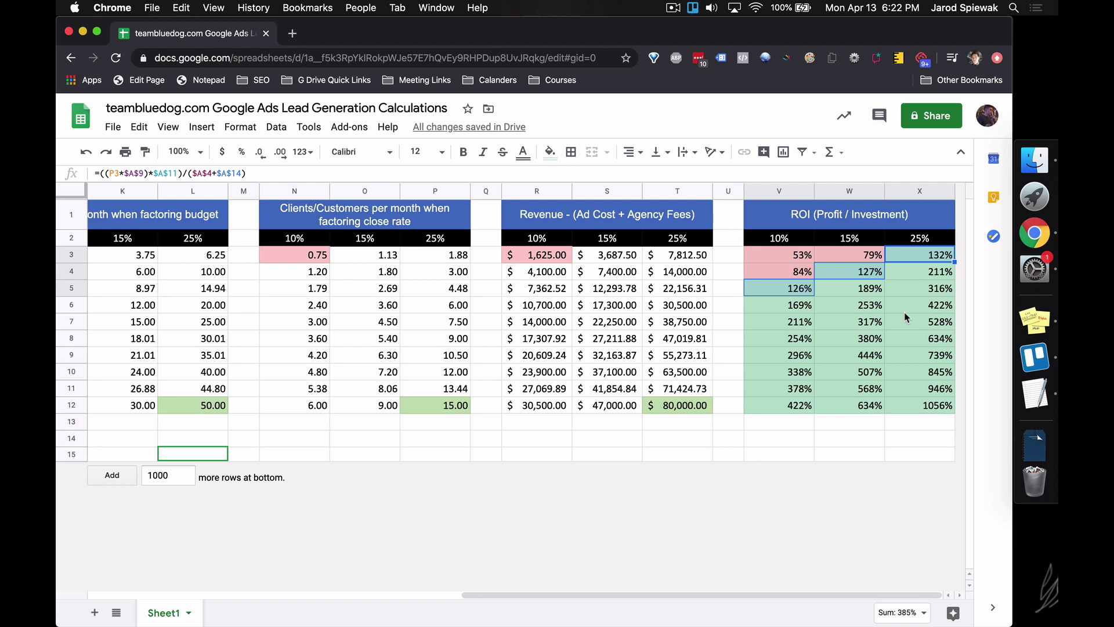
pyautogui.click(723, 261)
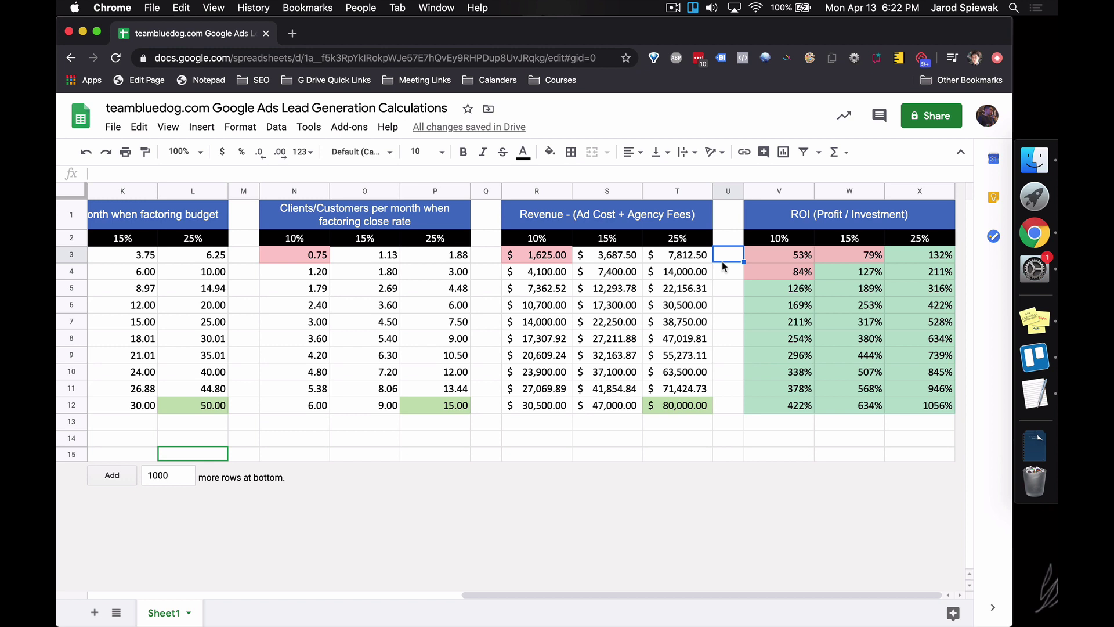
# Step: Review the 10% conversion ROI column from its header down to QS 3, and recheck QS 2 at 15% and QS 1 at 25%
pyautogui.click(779, 286)
pyautogui.press('Up')
pyautogui.press('Up')
pyautogui.press('Up')
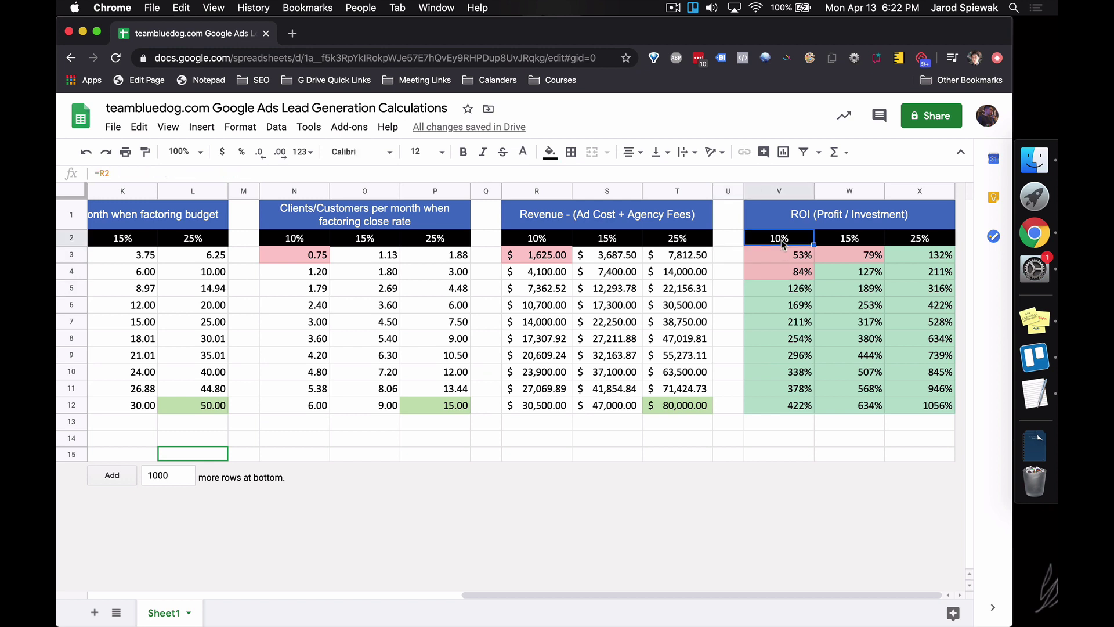
pyautogui.press('Down')
pyautogui.press('Down')
pyautogui.press('Down')
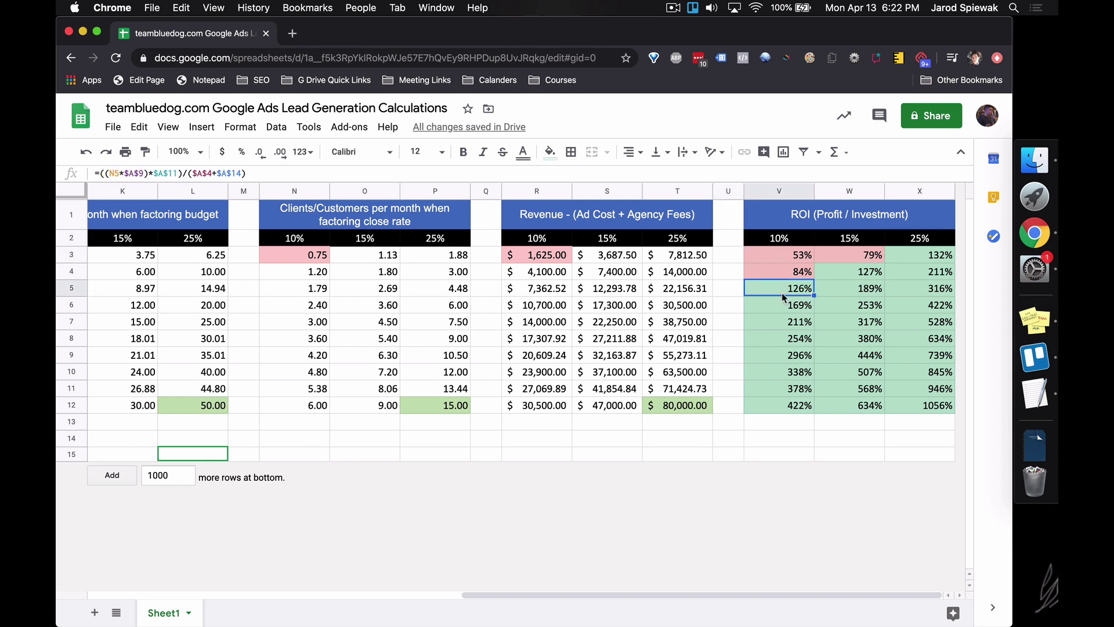
pyautogui.click(864, 274)
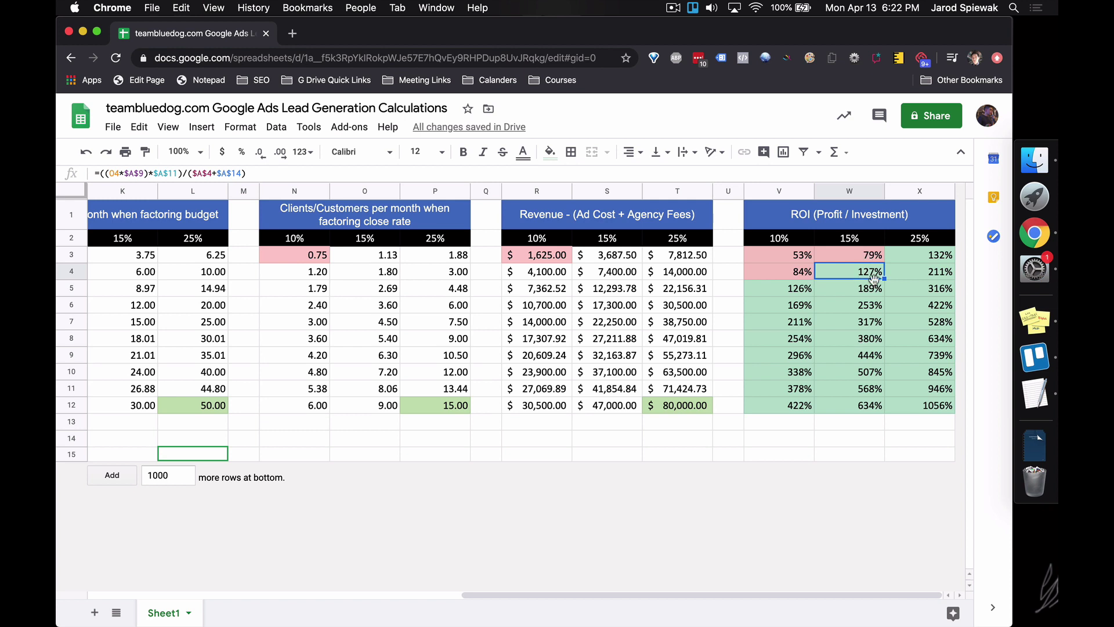
pyautogui.click(902, 256)
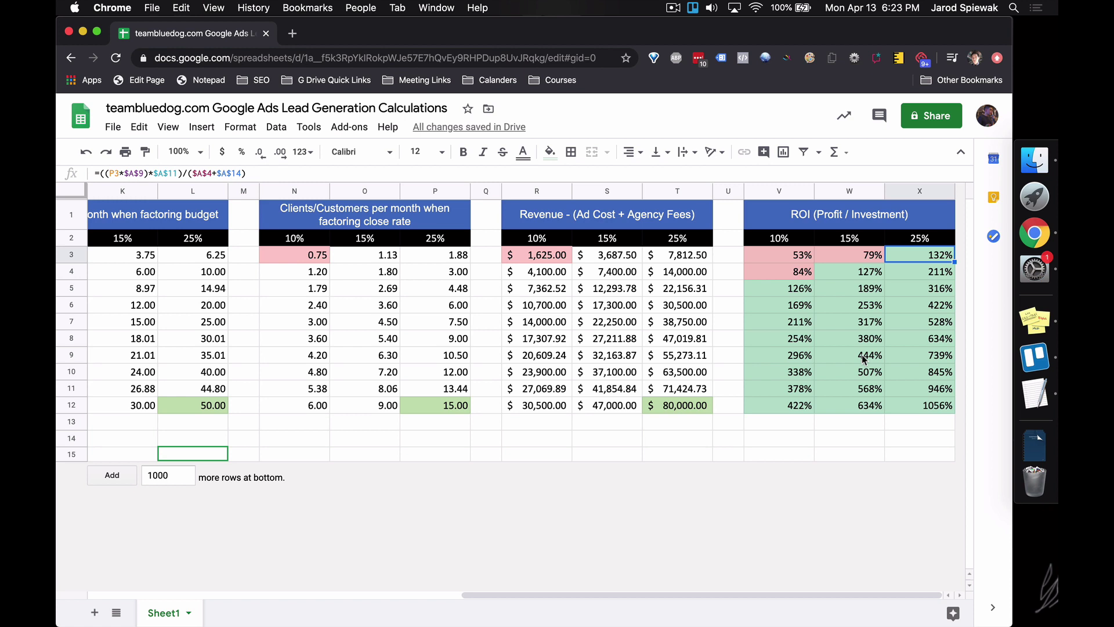
# Step: Compare the ROI of QS 6 at 10%, QS 4 at 15% and QS 3 at 25% conversion, and return to the assumptions column
pyautogui.click(794, 343)
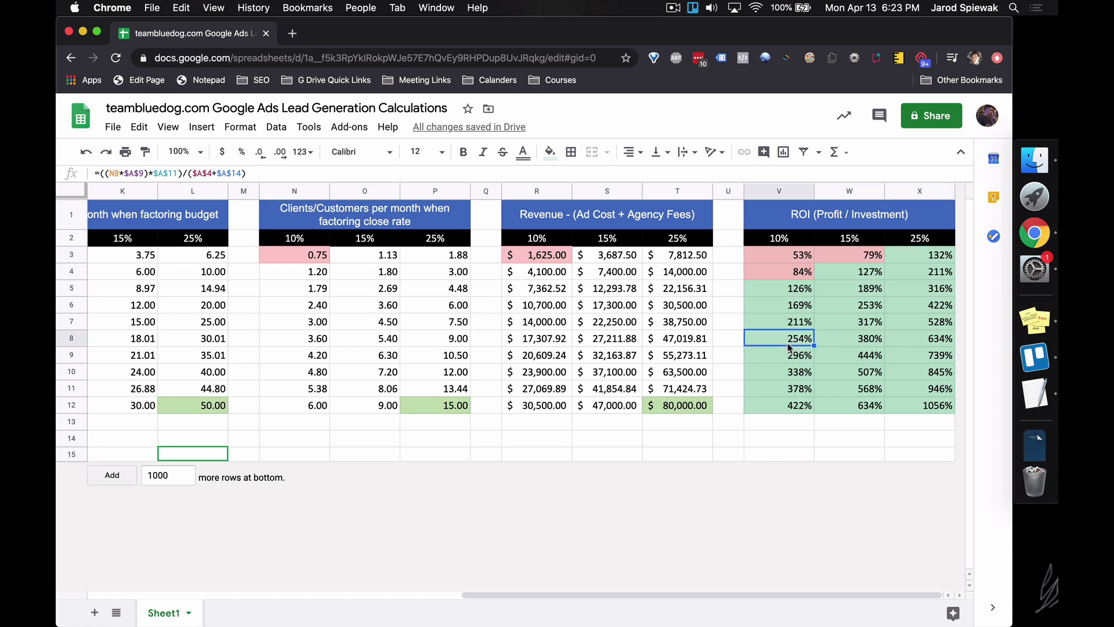
pyautogui.keyDown('super'); pyautogui.click(855, 308); pyautogui.keyUp('super')
pyautogui.keyDown('super'); pyautogui.click(920, 284); pyautogui.keyUp('super')
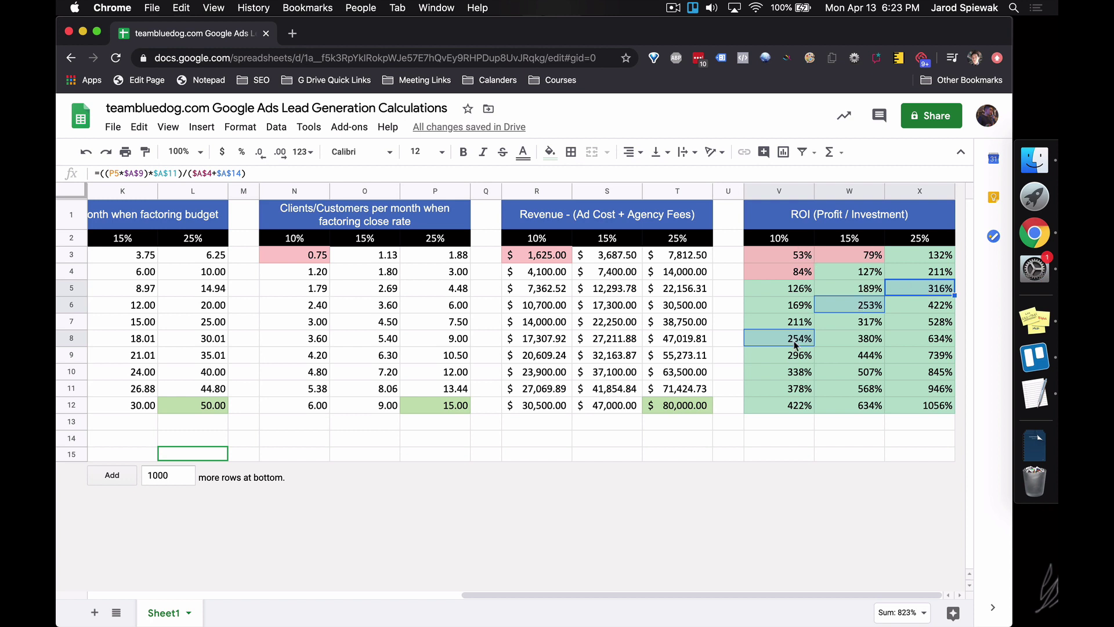
pyautogui.click(781, 453)
pyautogui.hscroll(-10, 775, 438)
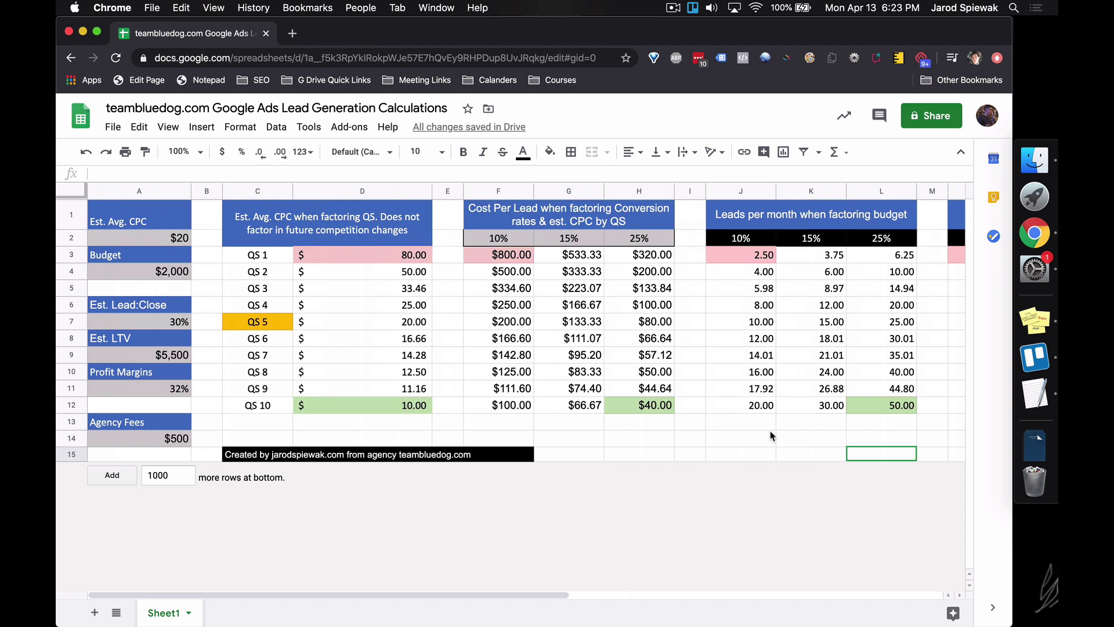
pyautogui.click(207, 256)
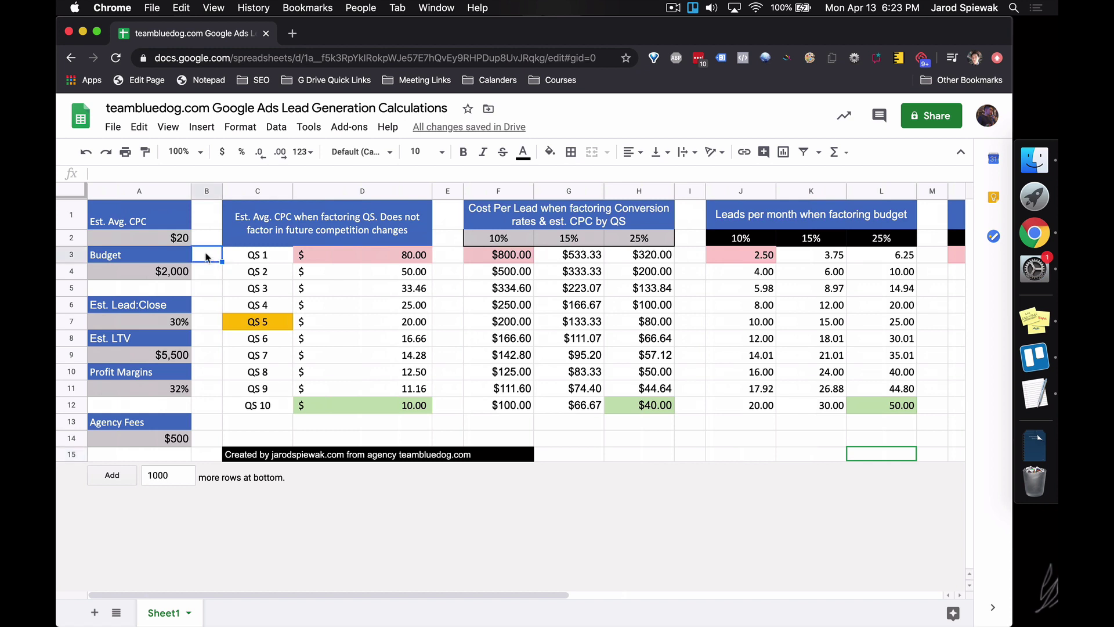